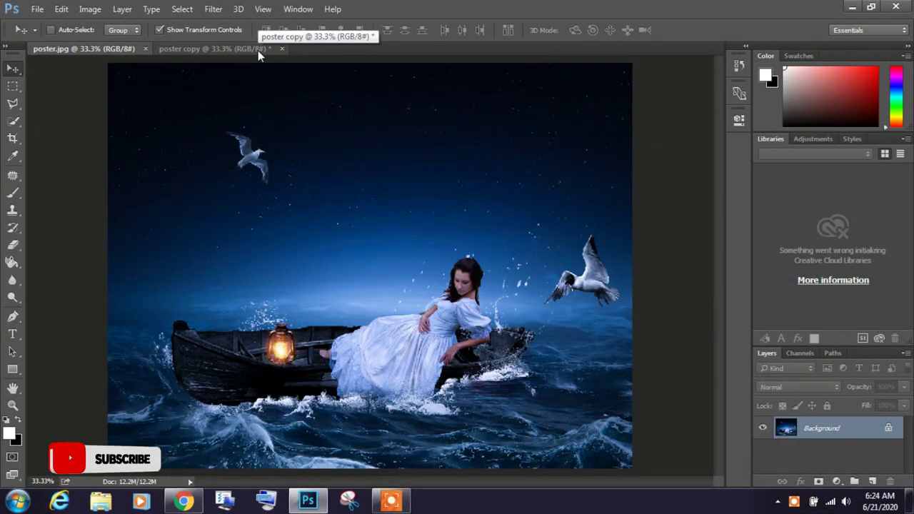
Step: Switch to the blank poster copy document and open the desktop STOCK folder of 11 source images
left_click(258, 50)
left_click(853, 7)
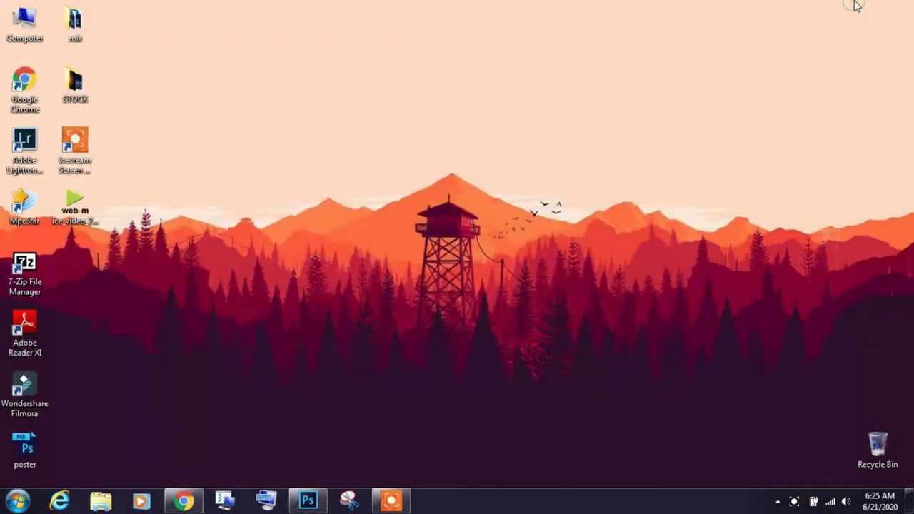
double_click(84, 90)
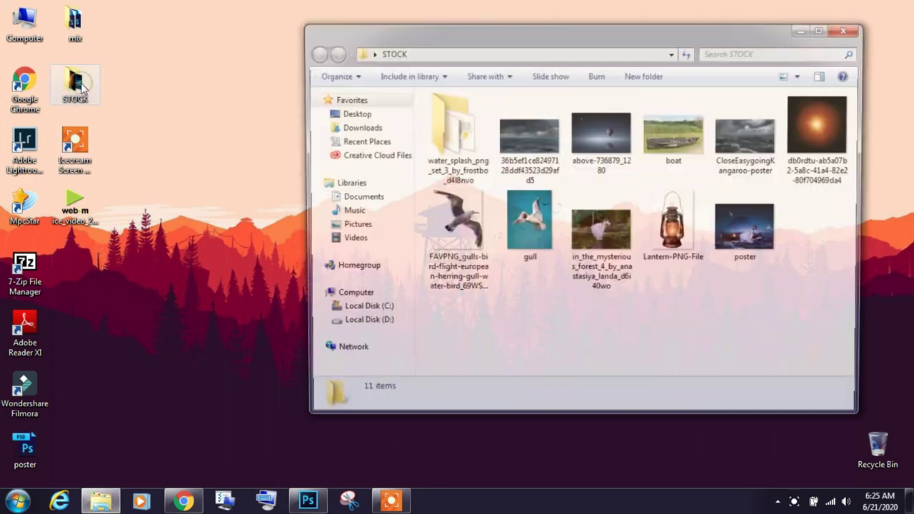
Step: Place CloseEasygoingKangaroo-poster at the canvas's bottom-left, scaled to about 122% across the width
left_click_drag(752, 148, 319, 506)
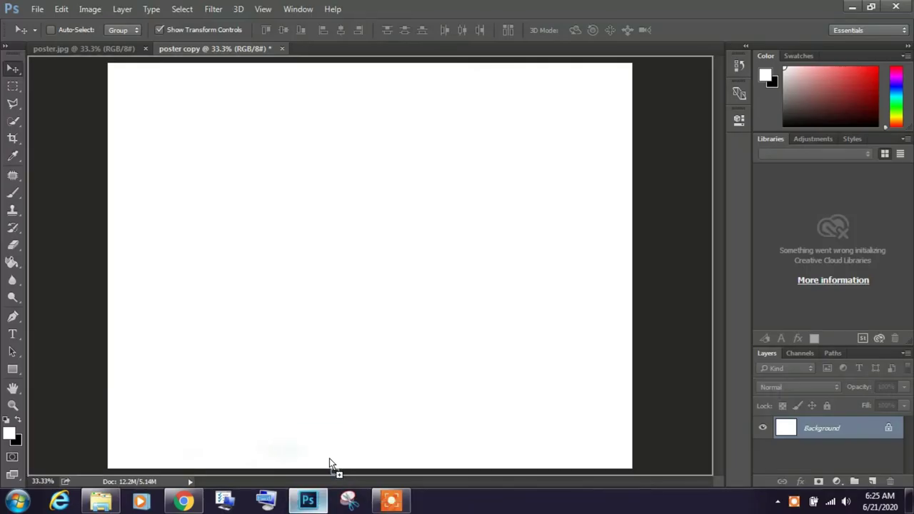
left_click_drag(319, 507, 392, 428)
left_click_drag(392, 314, 427, 383)
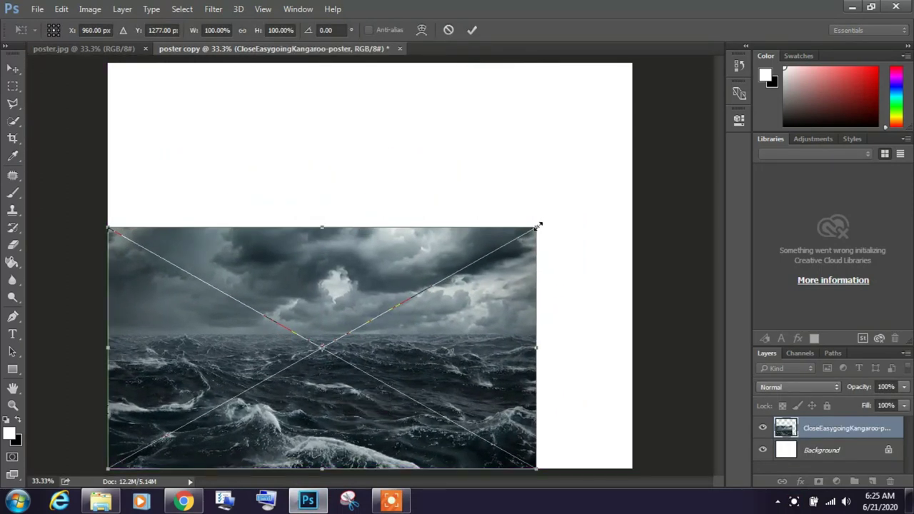
left_click_drag(538, 225, 634, 170)
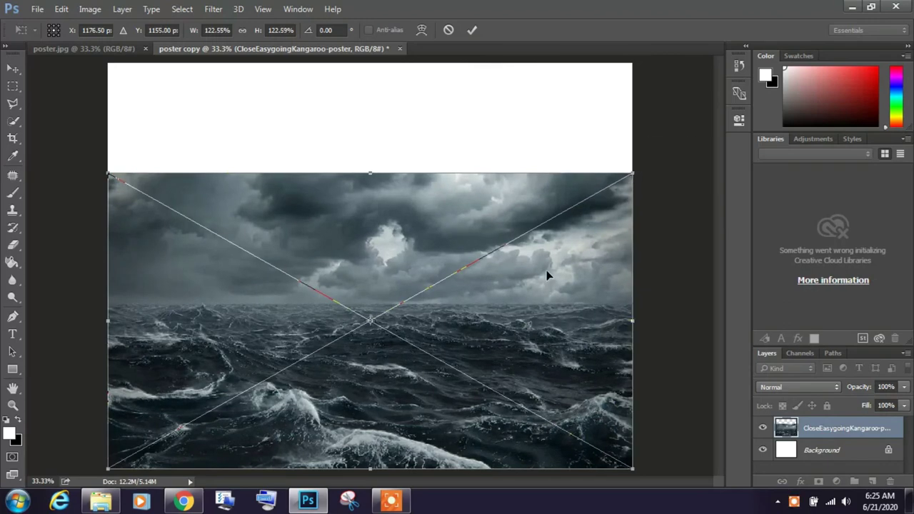
key("Return")
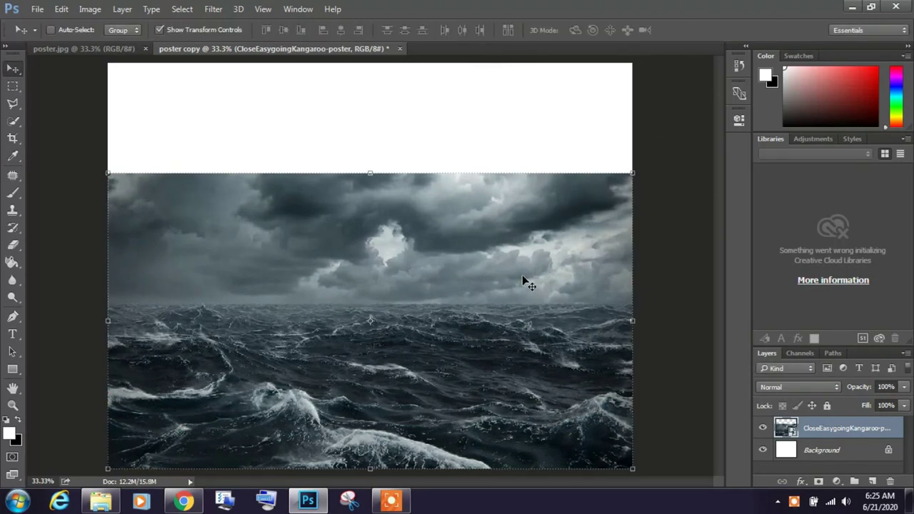
Step: Mask the sea layer with black-to-white gradients fading the sky to white down to the horizon
left_click(819, 482)
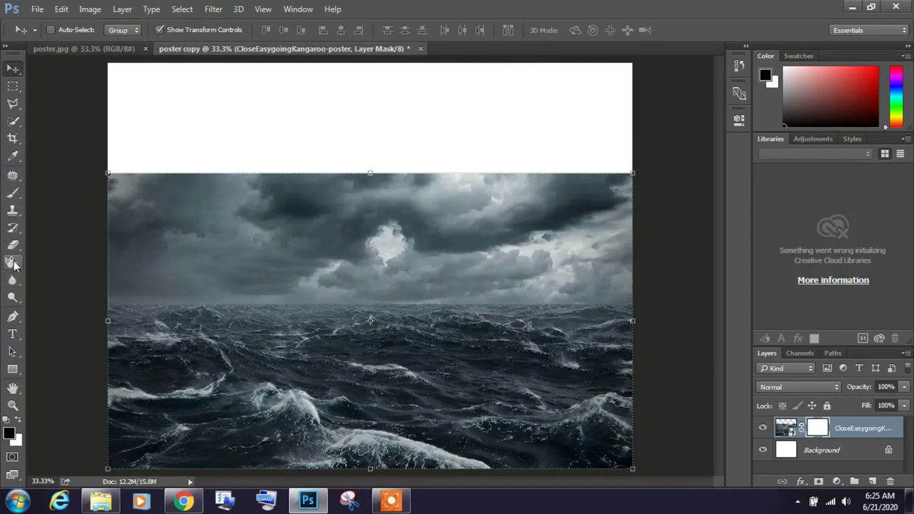
right_click(13, 263)
left_click(58, 261)
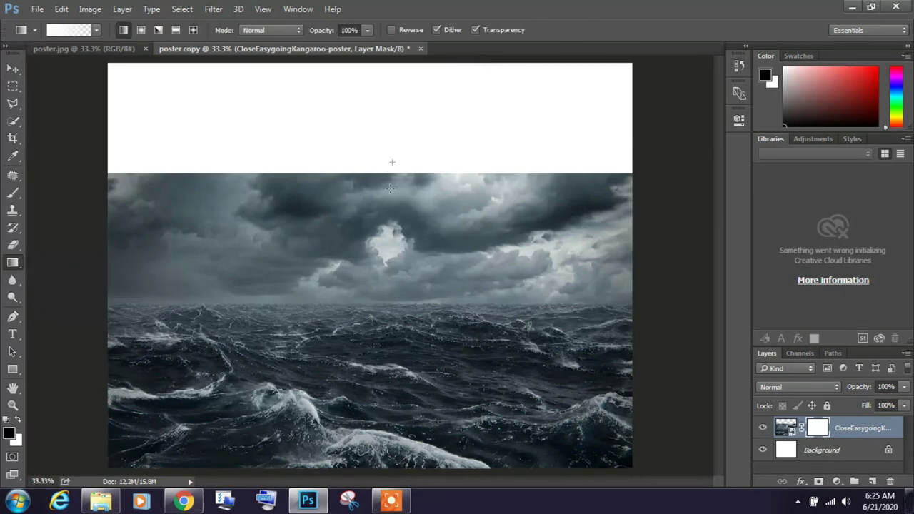
left_click_drag(392, 162, 398, 305)
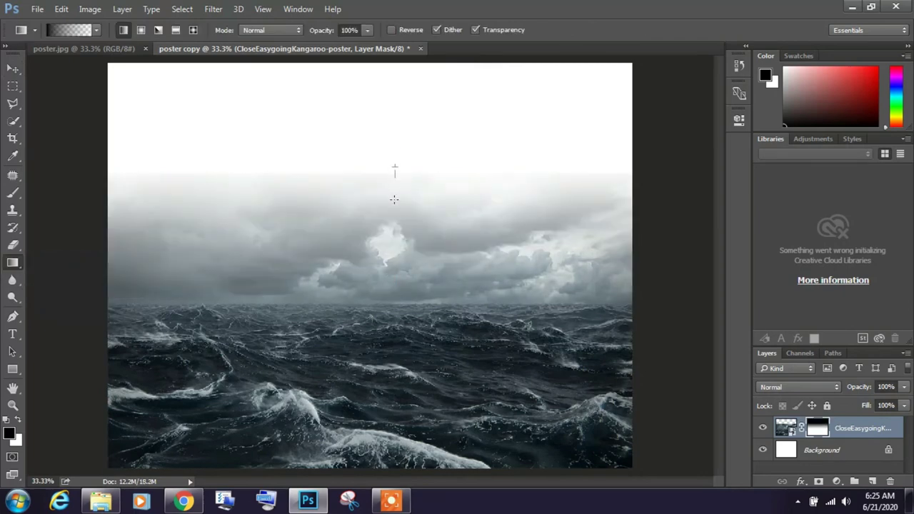
left_click_drag(394, 166, 391, 319)
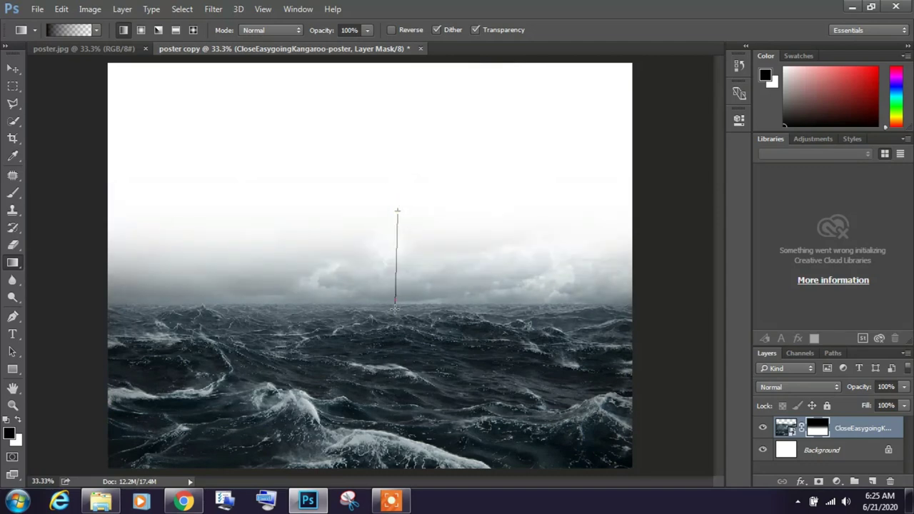
left_click_drag(398, 211, 395, 307)
left_click_drag(384, 244, 385, 341)
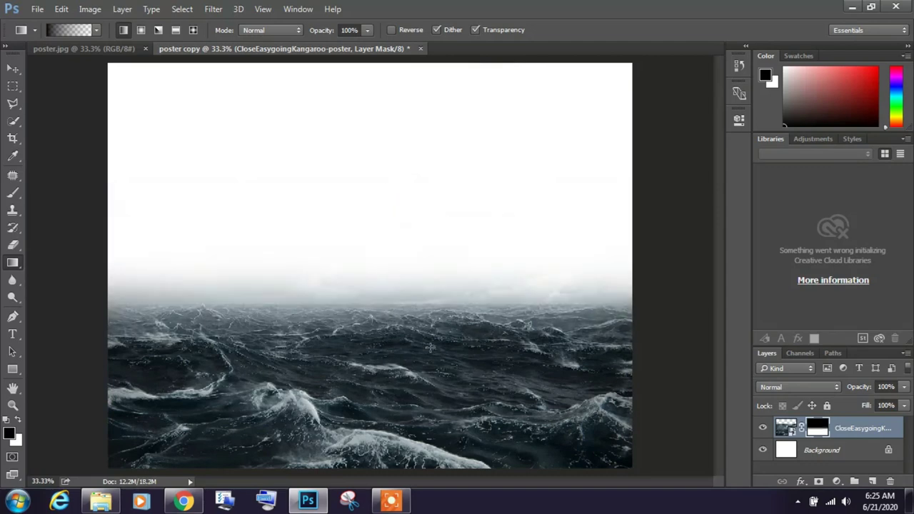
Step: Open boat.jpg from the STOCK folder as its own Photoshop document tab
left_click(850, 8)
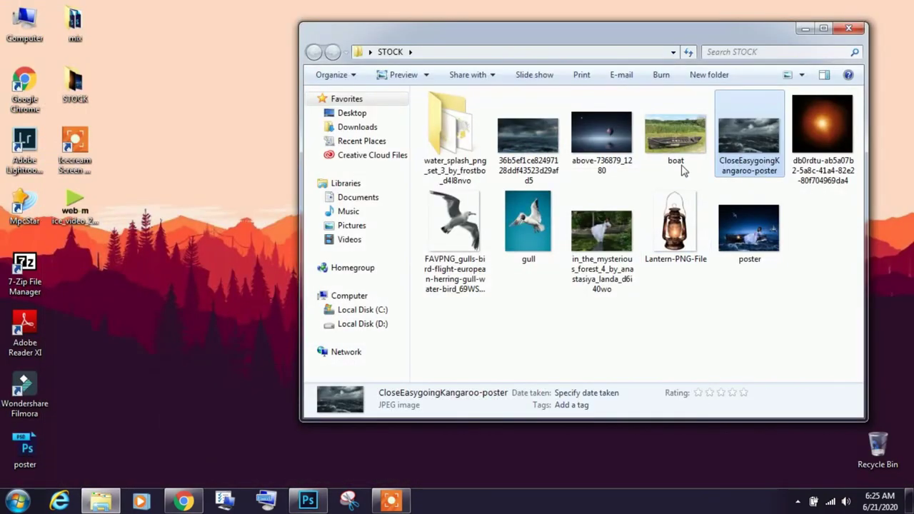
mouse_move(674, 135)
left_mouse_down()
mouse_move(309, 509)
mouse_move(498, 59)
left_mouse_up()
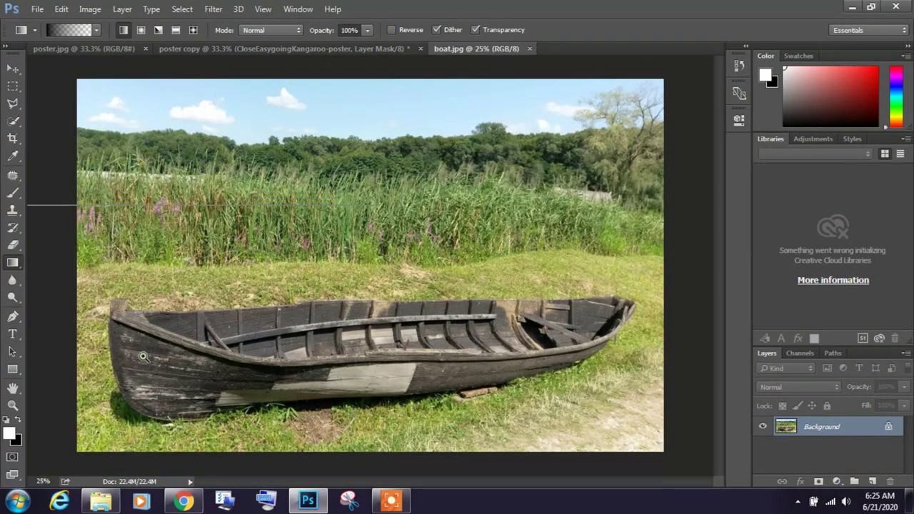
Step: Select the Pen Tool and zoom boat.jpg to 66.7% on the boat's left end
left_click(143, 356, "ctrl")
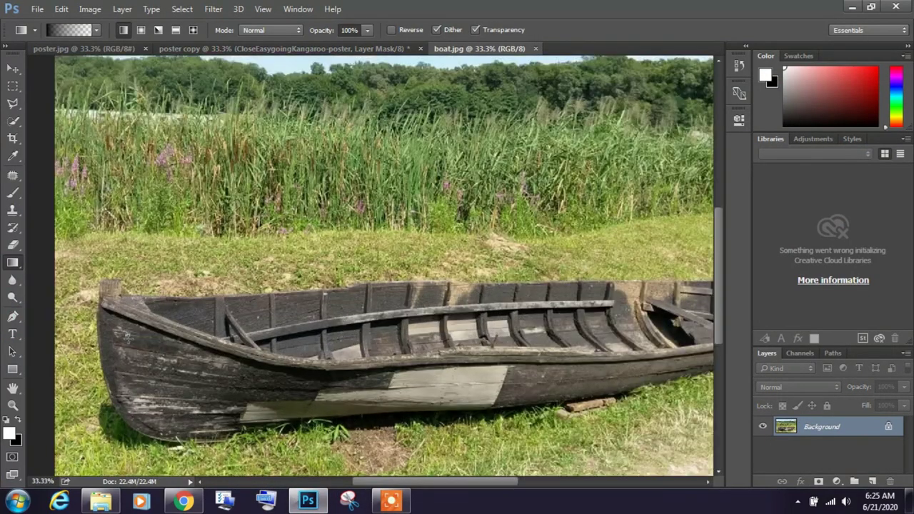
key("p")
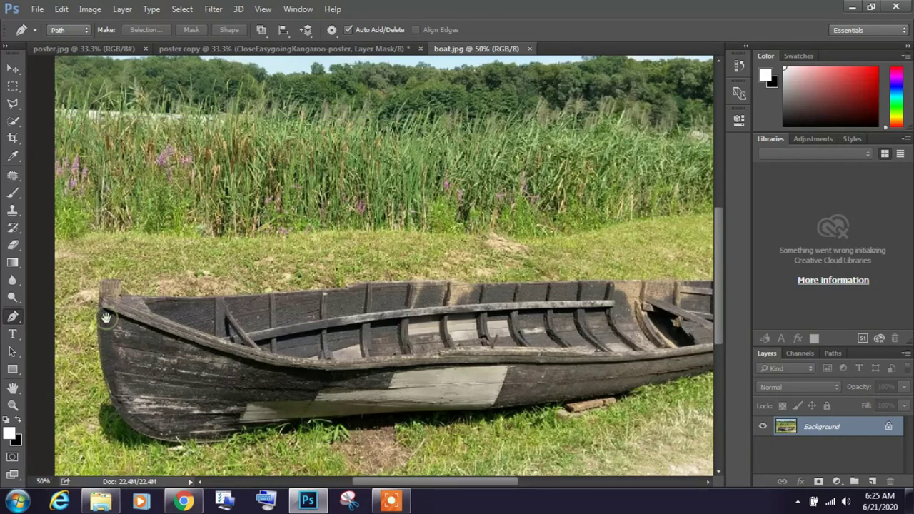
key("ctrl+plus")
left_click_drag(105, 318, 166, 293)
key("ctrl+plus")
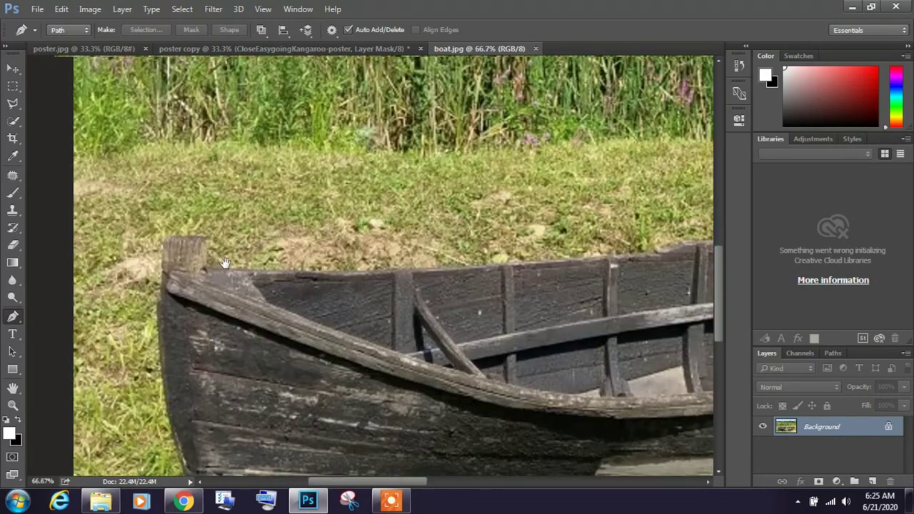
Step: Trace a pen path from the boat's left corner post around the bow, hull bottom and upper rim
left_click(321, 262)
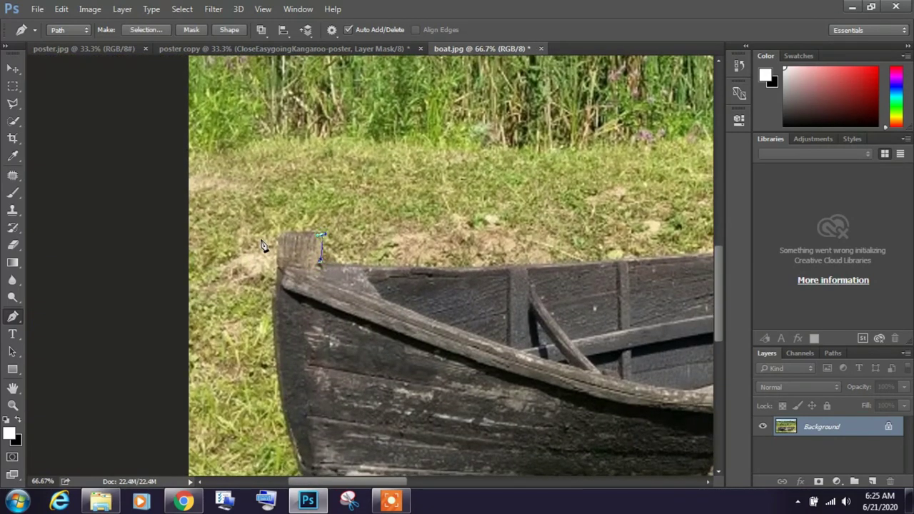
scroll(329, 432, "down", 5)
mouse_move(434, 405)
left_mouse_down()
mouse_move(578, 409)
mouse_move(511, 381)
left_mouse_up()
scroll(638, 393, "right", 5)
scroll(637, 392, "down", 2)
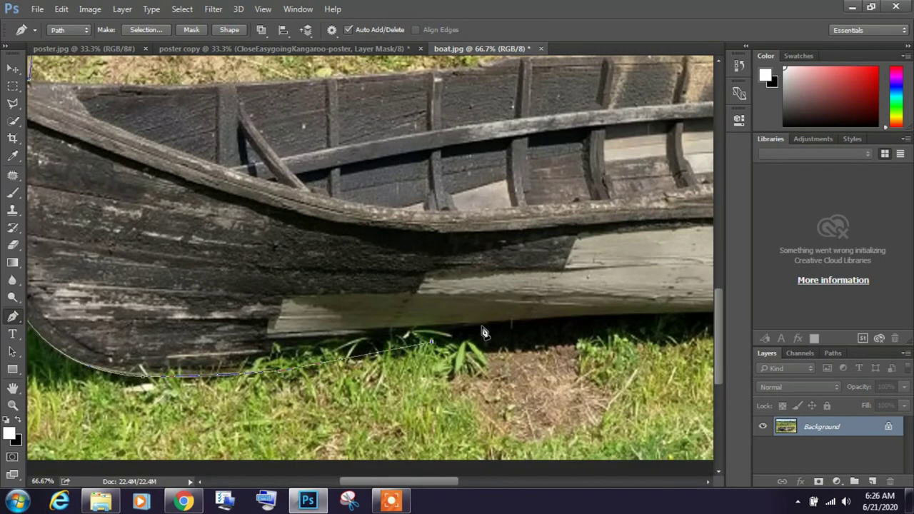
scroll(462, 330, "right", 3)
scroll(463, 330, "up", 2)
scroll(493, 334, "right", 3)
scroll(492, 334, "up", 1)
scroll(514, 336, "right", 3)
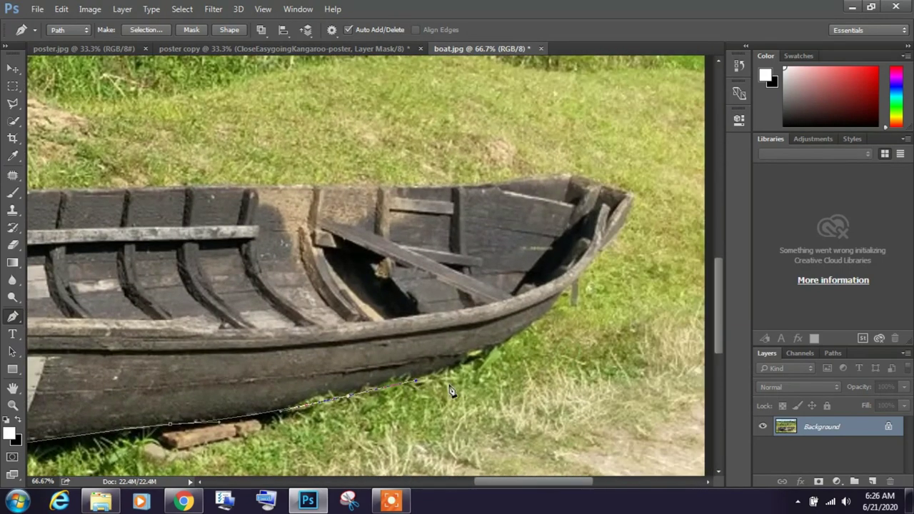
scroll(537, 336, "up", 2)
scroll(499, 357, "right", 3)
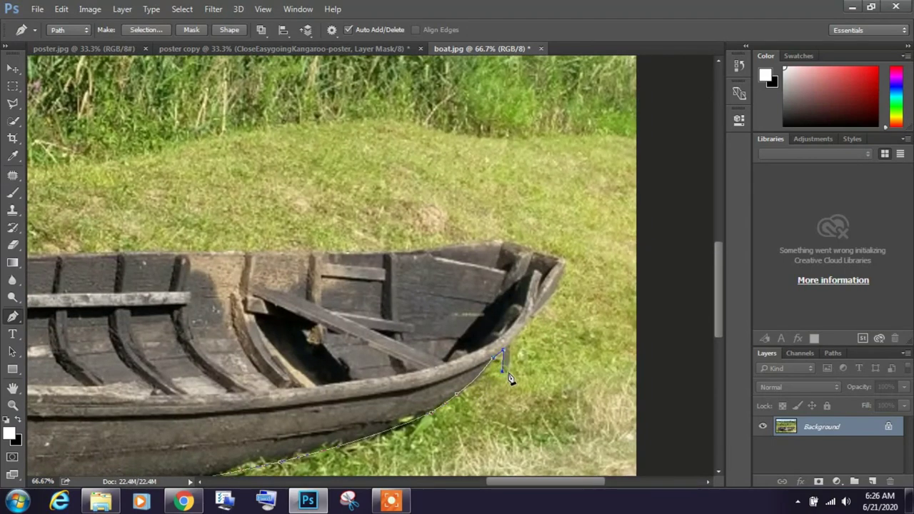
scroll(511, 378, "up", 2)
scroll(514, 325, "left", 3)
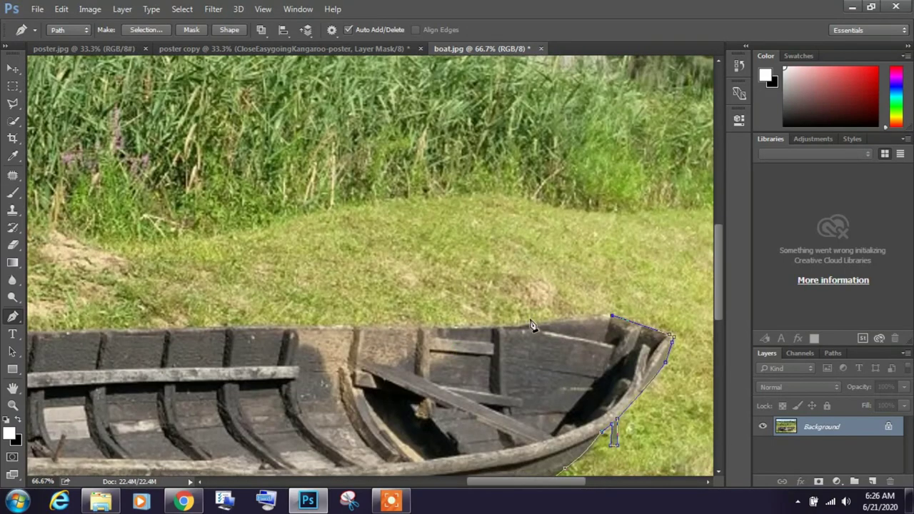
scroll(529, 327, "left", 4)
left_click_drag(546, 322, 511, 330)
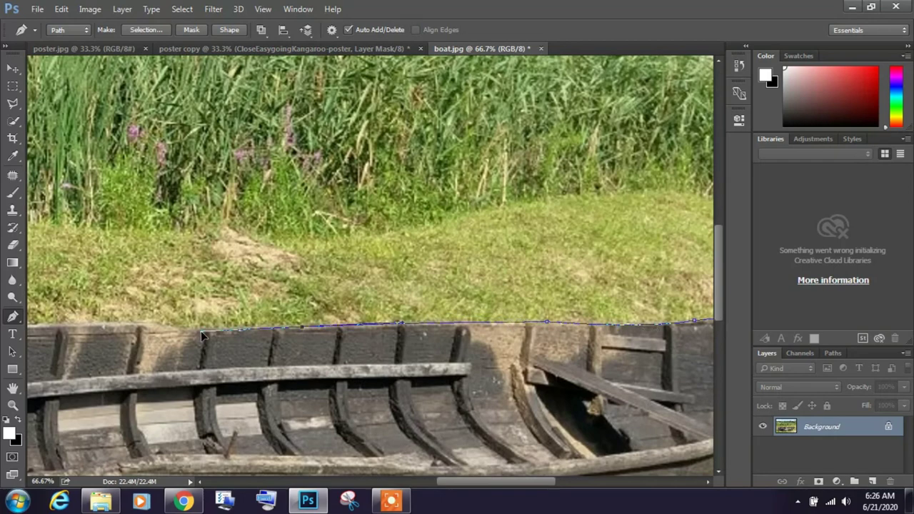
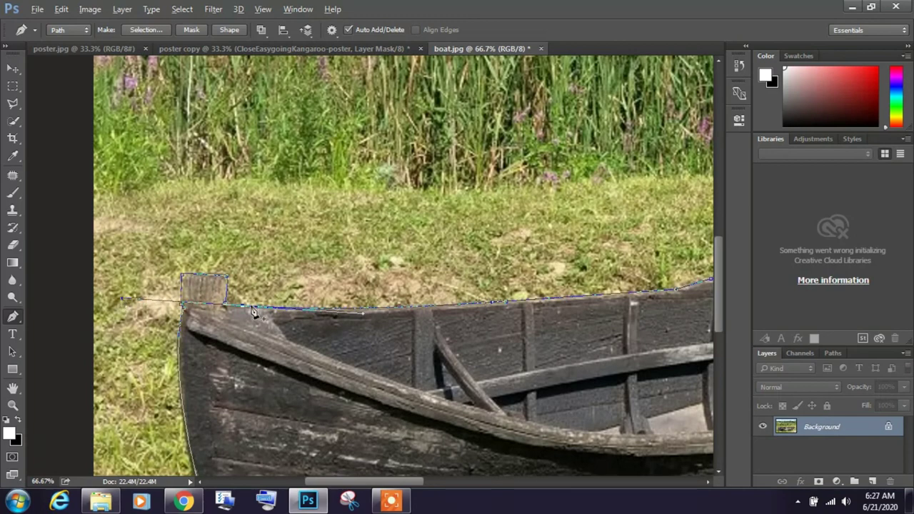
Step: Fix the boat path's corner handle and convert the path to a selection with 1 px feather
left_click(221, 307, "alt")
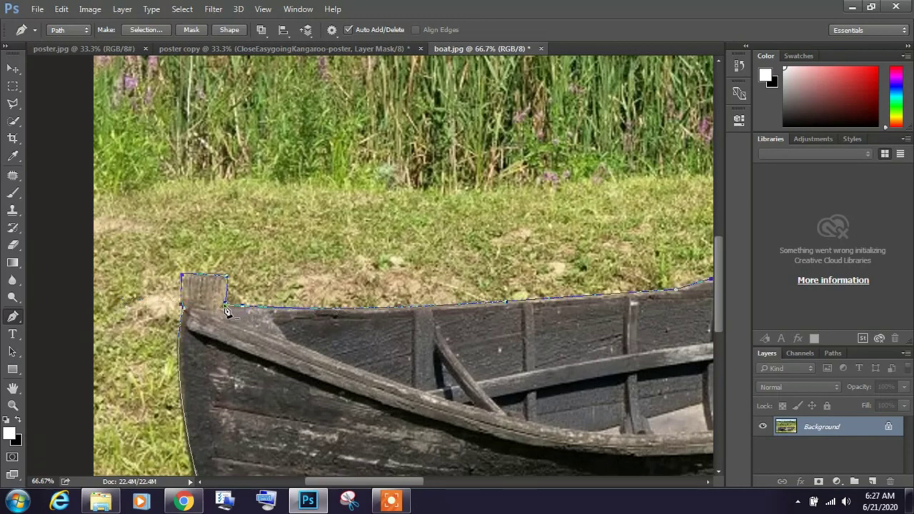
right_click(232, 328)
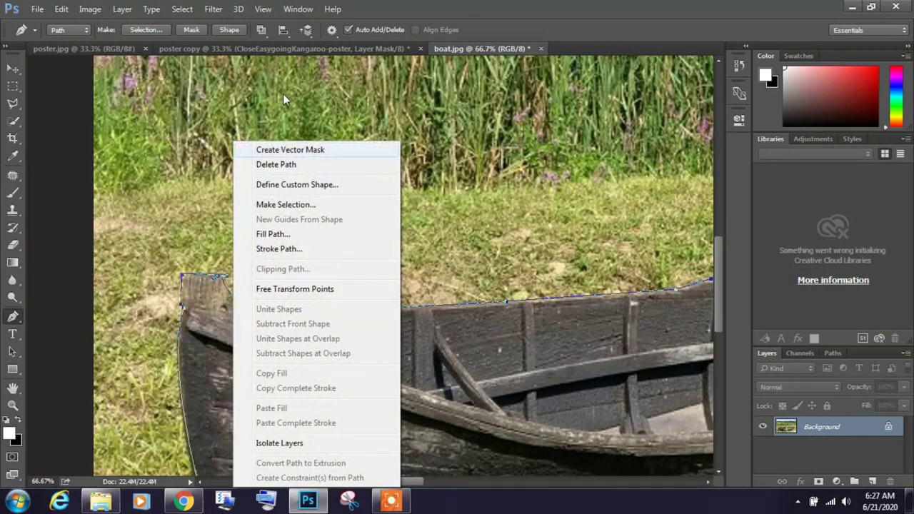
left_click(283, 99)
right_click(246, 318)
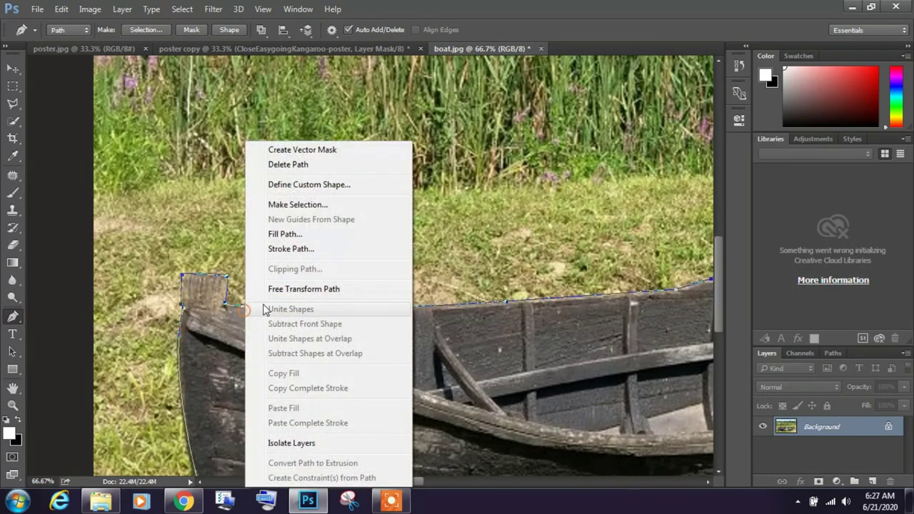
left_click(271, 205)
left_click(537, 139)
key("v")
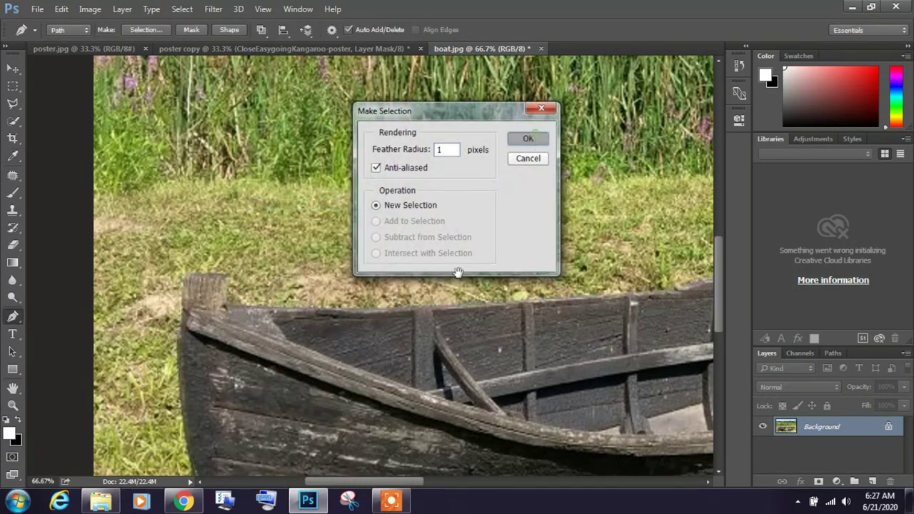
key("ctrl+0")
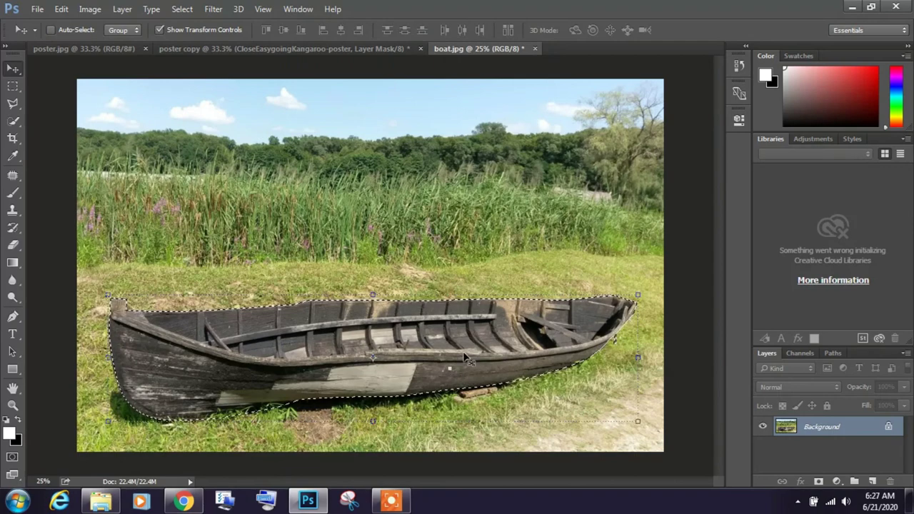
Step: Drag the selected boat into the poster, scale it to 57.6% and set it on the waves
mouse_move(453, 368)
left_mouse_down()
mouse_move(278, 64)
mouse_move(432, 343)
left_mouse_up()
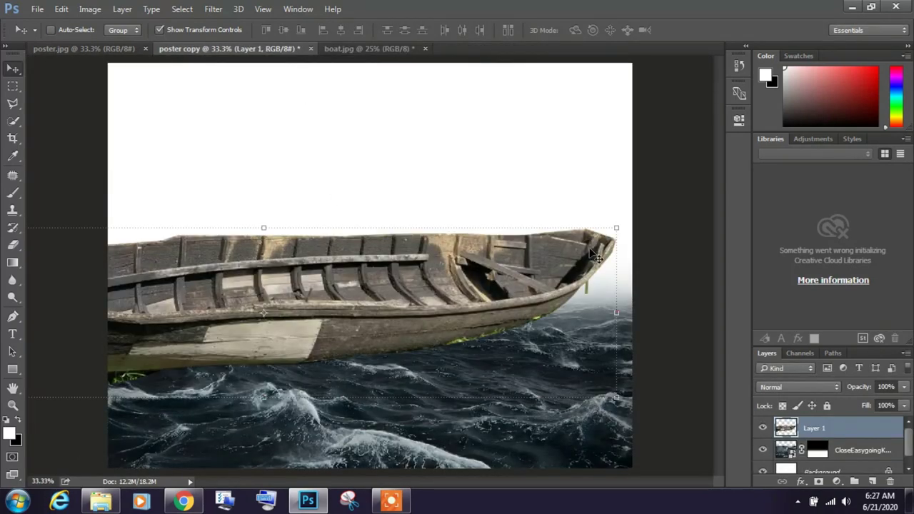
left_click_drag(616, 225, 468, 263)
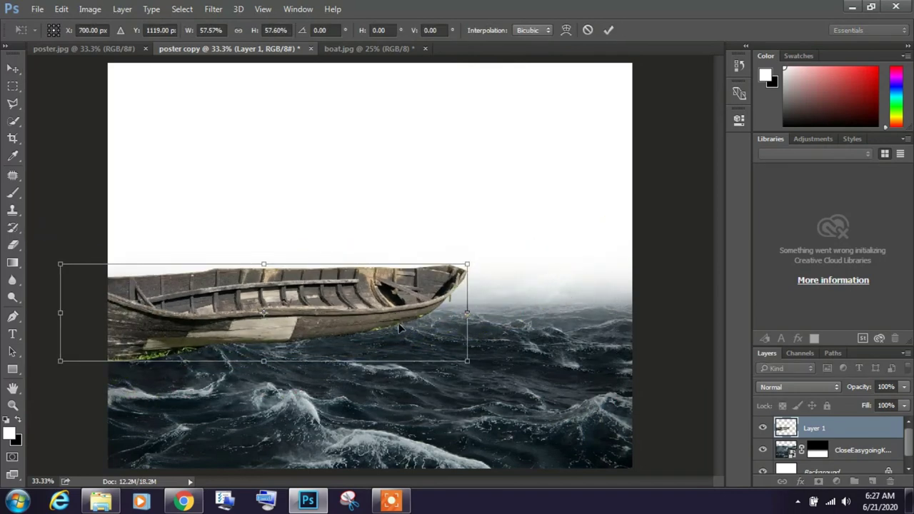
mouse_move(377, 314)
left_mouse_down()
mouse_move(392, 346)
mouse_move(503, 361)
mouse_move(504, 374)
left_mouse_up()
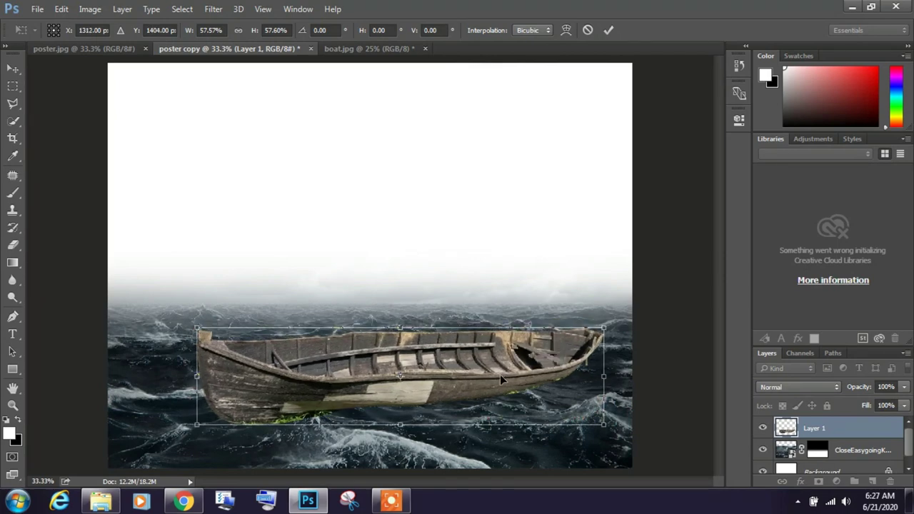
key("Return")
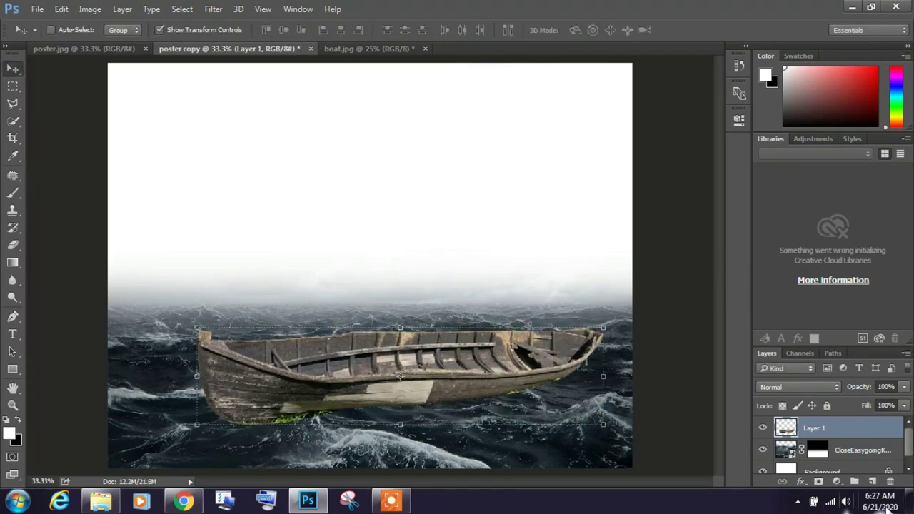
Step: Enlarge the stormy sea layer slightly from its corner
left_click(855, 454)
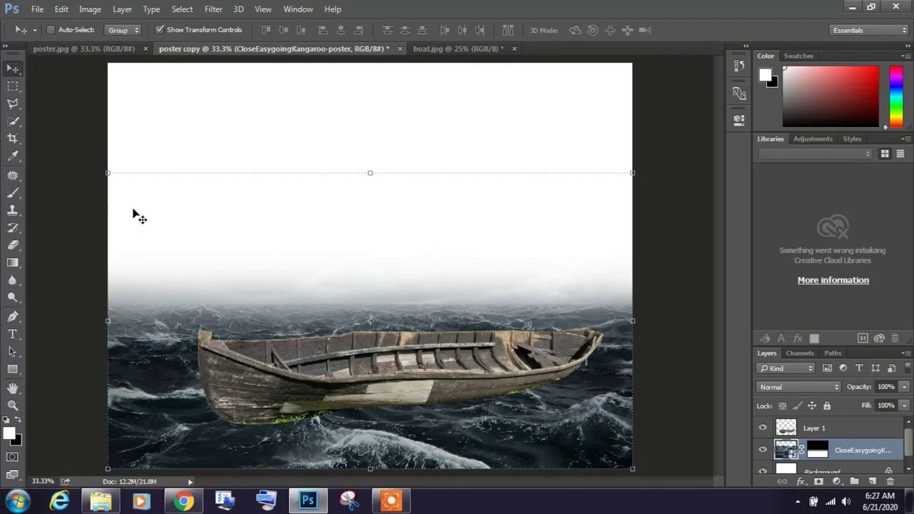
mouse_move(109, 174)
left_mouse_down()
mouse_move(46, 136)
mouse_move(108, 170)
left_mouse_up()
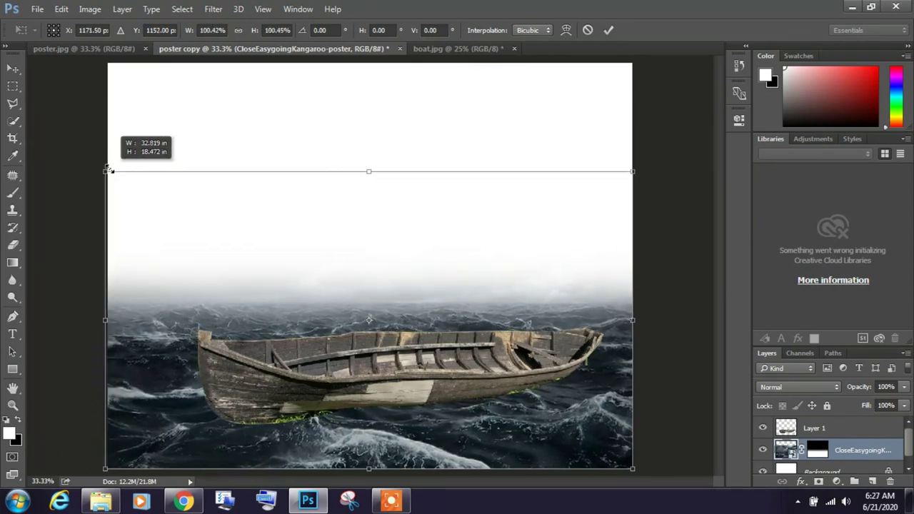
key("Return")
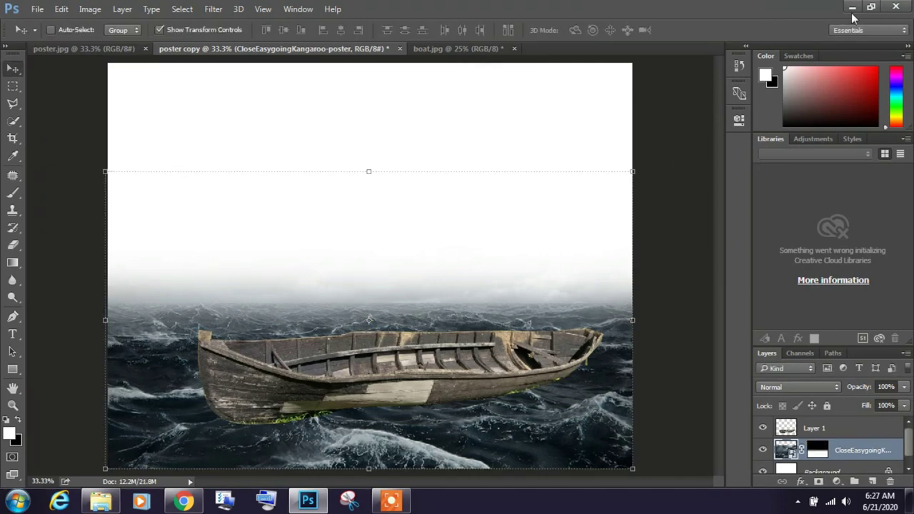
Step: Drag the lightning storm photo from Explorer into the poster, scale it to 122.5% and nudge it up
left_click(853, 8)
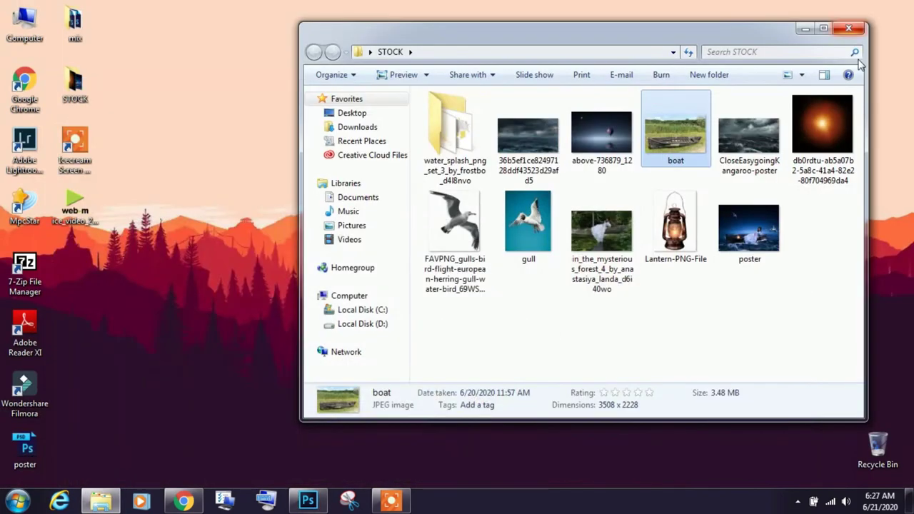
mouse_move(523, 158)
left_mouse_down()
mouse_move(320, 495)
mouse_move(445, 292)
mouse_move(422, 256)
left_mouse_up()
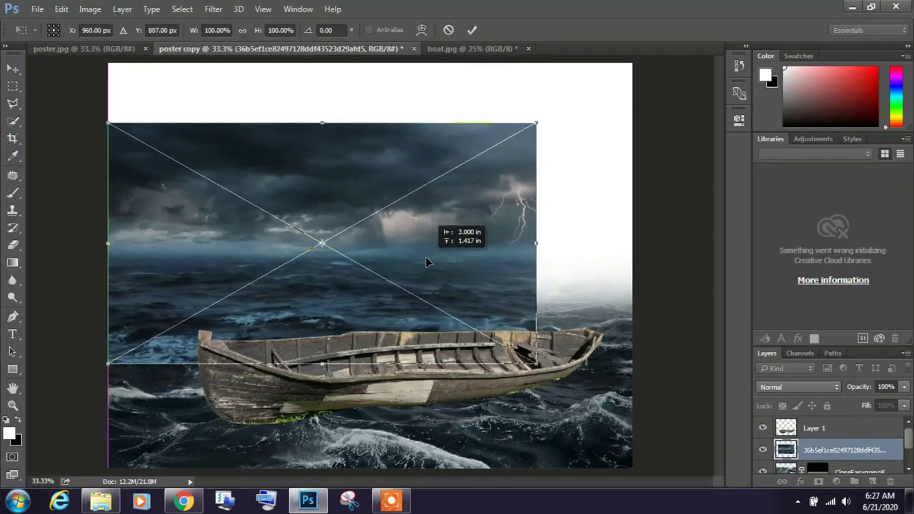
left_click_drag(535, 361, 637, 403)
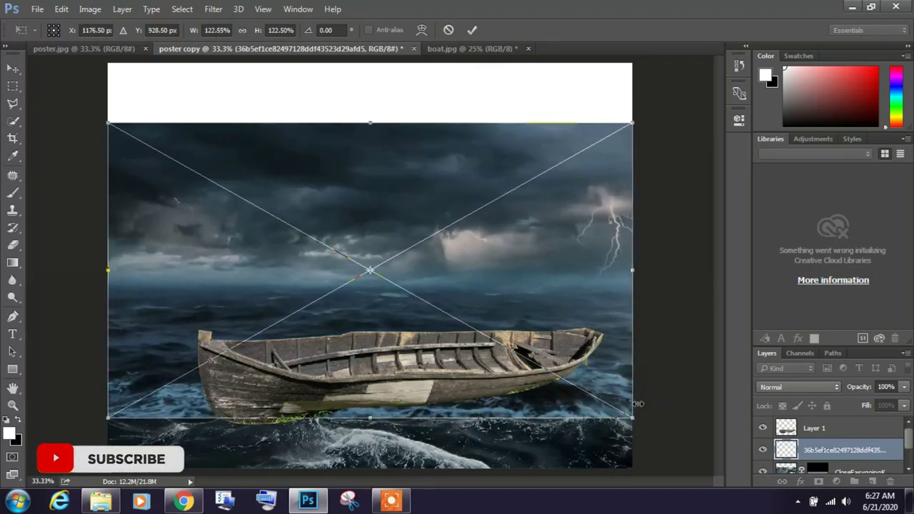
left_click_drag(495, 251, 498, 226)
key("Return")
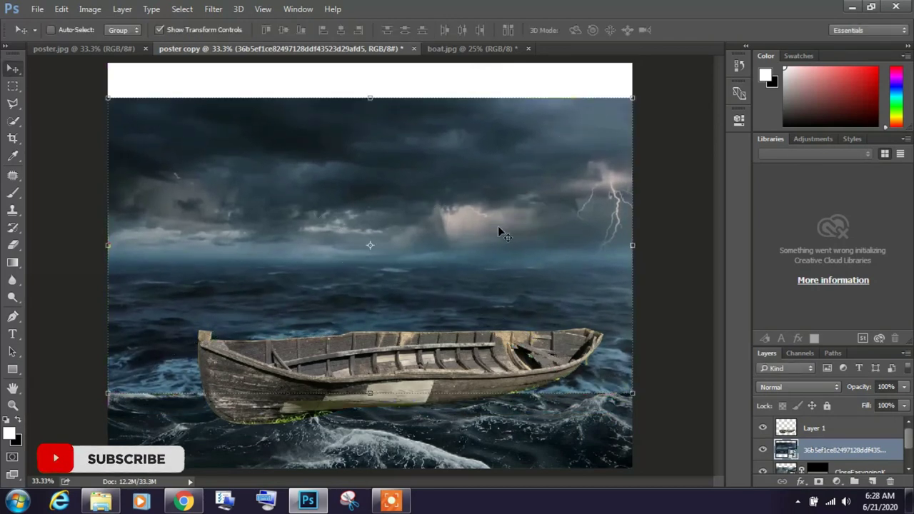
key("F7")
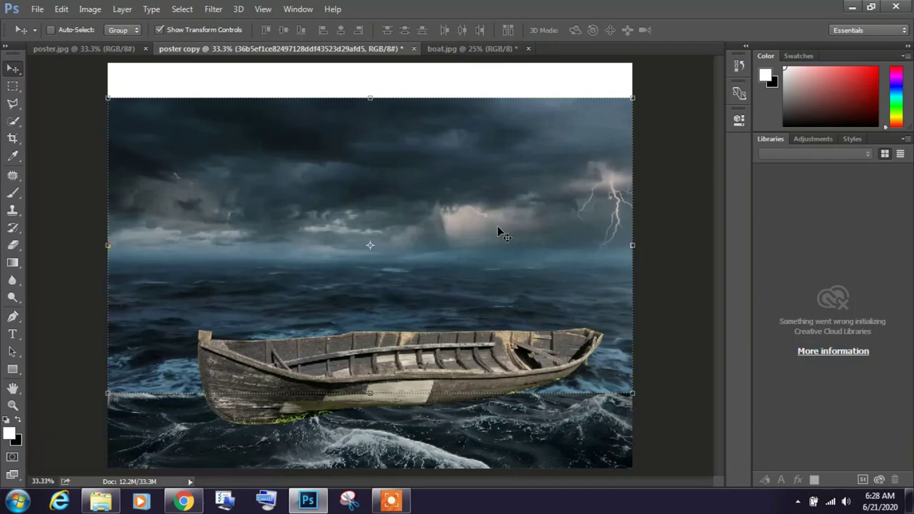
Step: Mask the storm layer and drag a gradient from the top down to the horizon
left_click(20, 85)
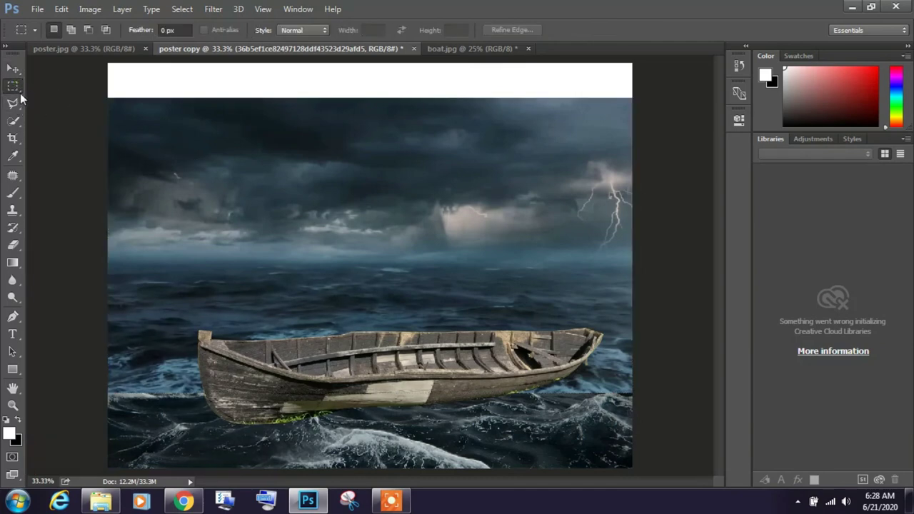
key("F7")
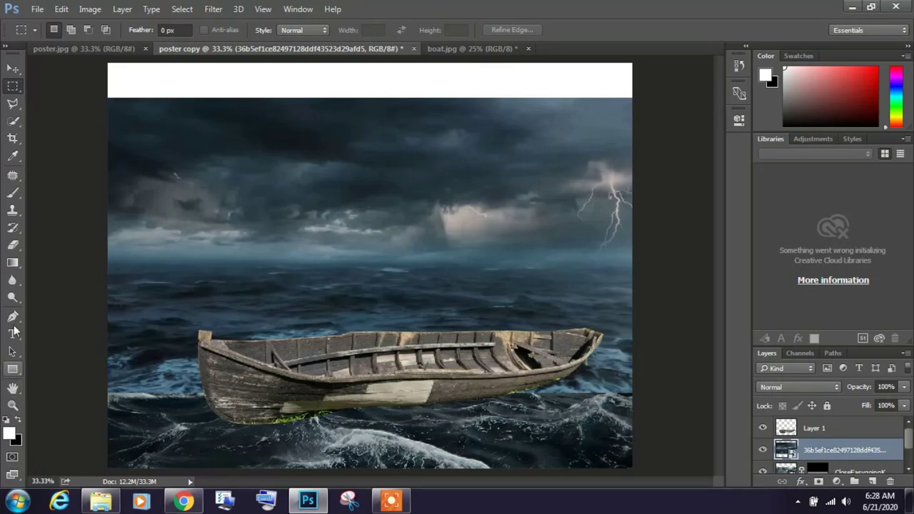
left_click(13, 262)
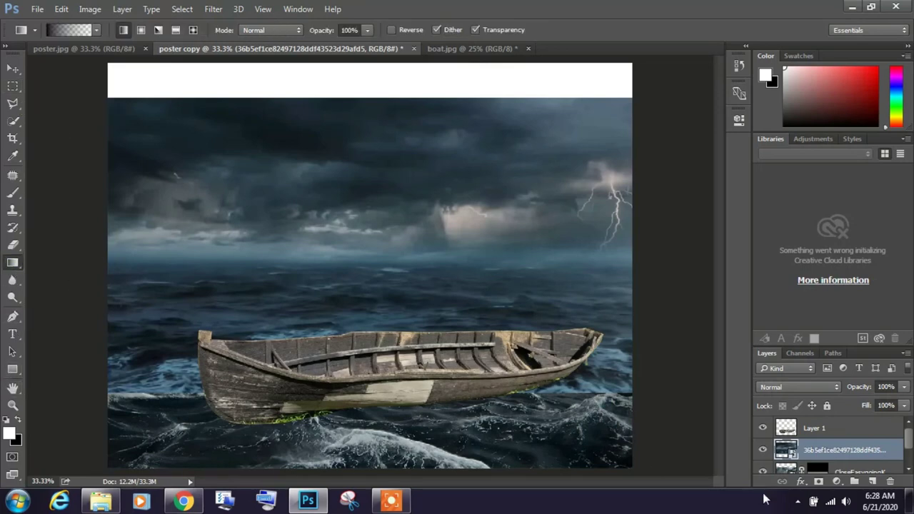
left_click(819, 482)
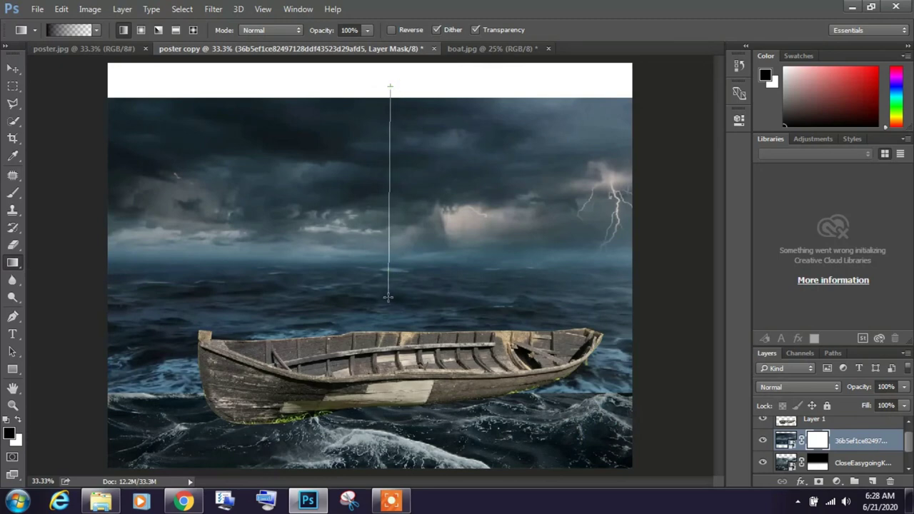
left_click_drag(390, 288, 390, 299)
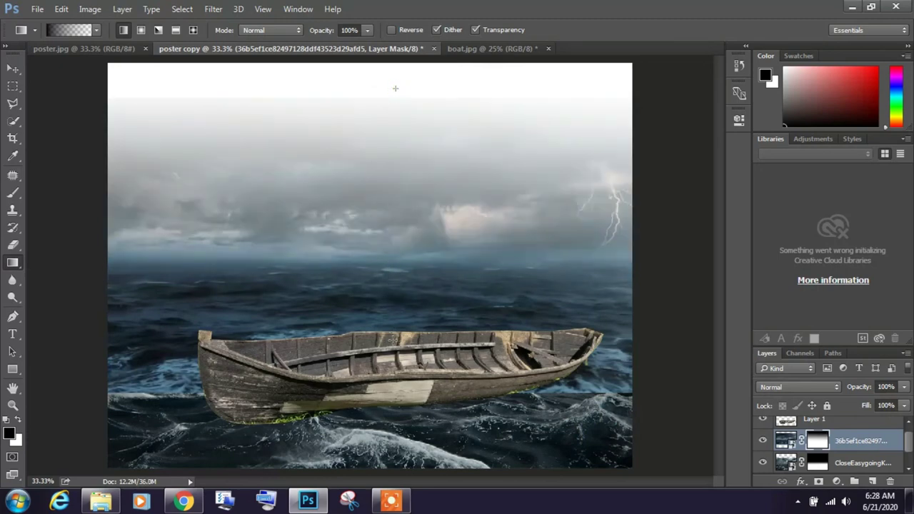
mouse_move(394, 87)
left_mouse_down()
mouse_move(410, 114)
mouse_move(388, 356)
left_mouse_up()
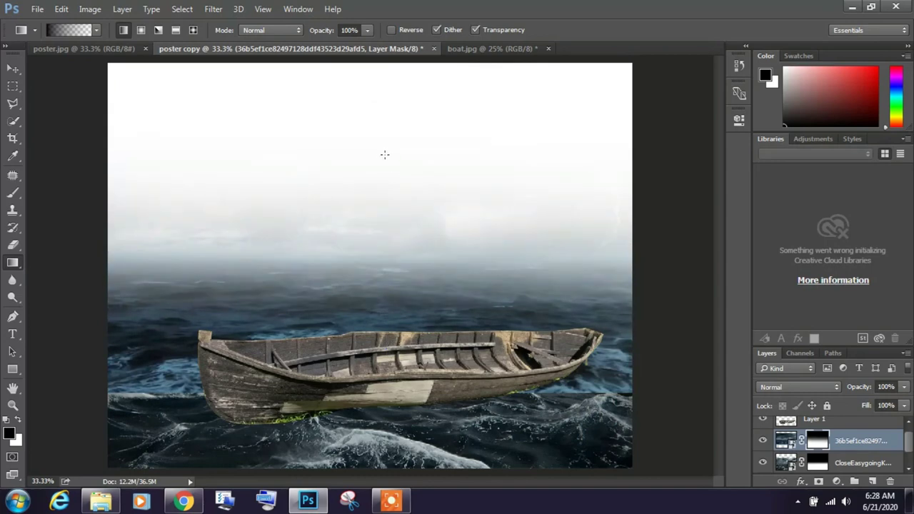
left_click_drag(382, 166, 383, 371)
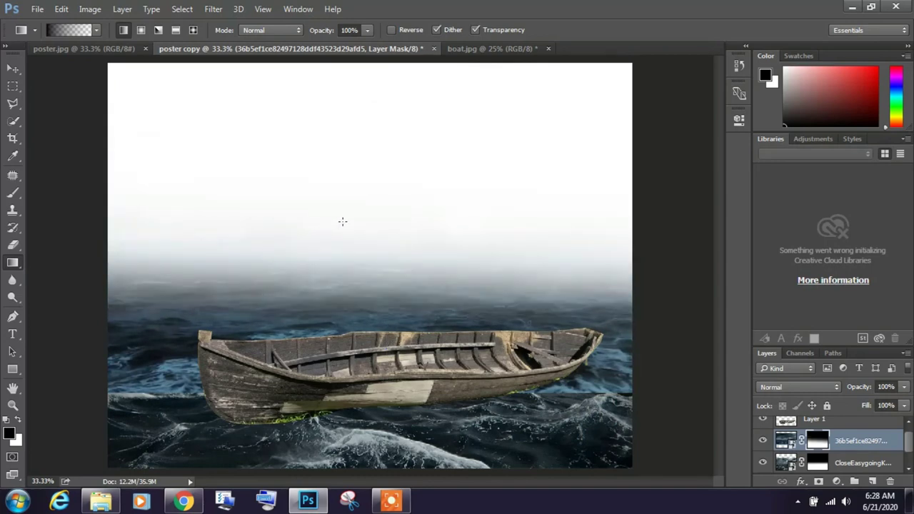
Step: Paint away the hard horizon seam beside the boat's bow with a soft brush on the mask
scroll(545, 395, "up", 1)
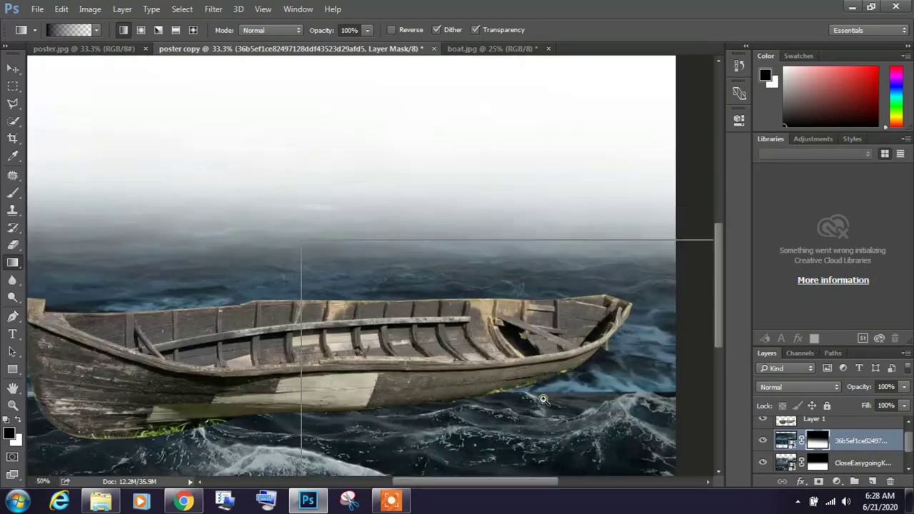
scroll(555, 405, "up", 1)
scroll(565, 404, "up", 1)
left_click_drag(385, 403, 304, 398)
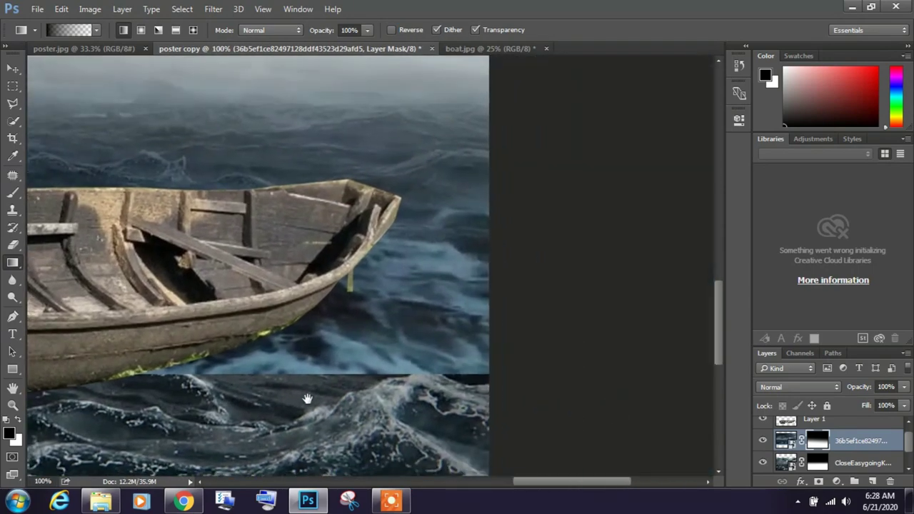
key("b")
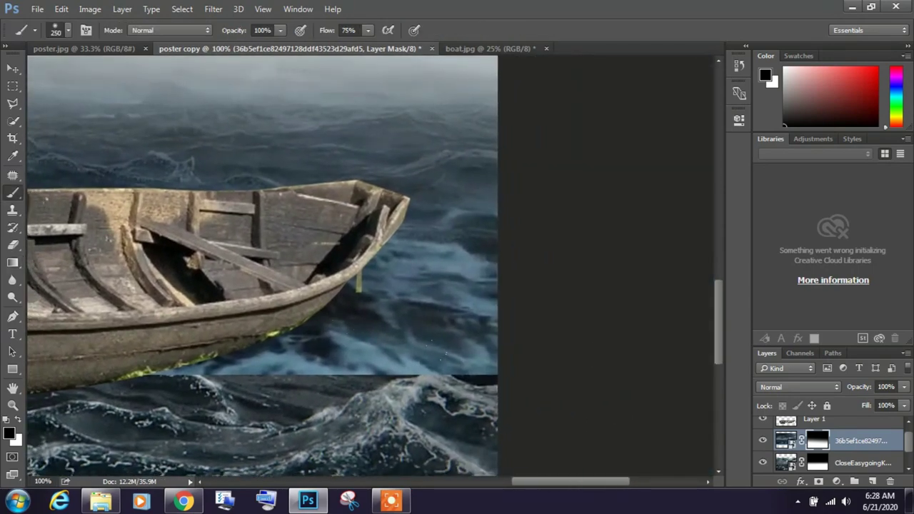
left_click_drag(468, 370, 125, 378)
mouse_move(230, 372)
left_mouse_down()
mouse_move(514, 369)
mouse_move(141, 364)
left_mouse_up()
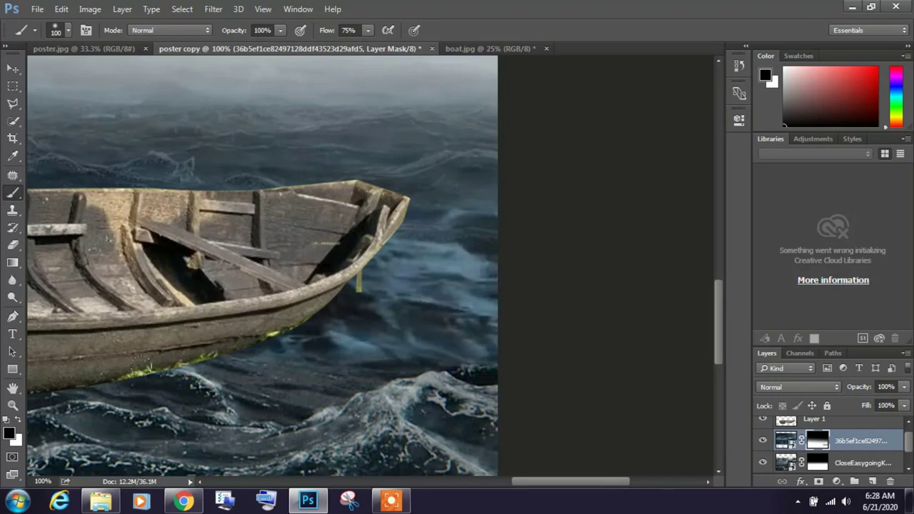
Step: Soften the remaining mask seam right of the hull, then shift the sea layer slightly
key("ctrl+minus")
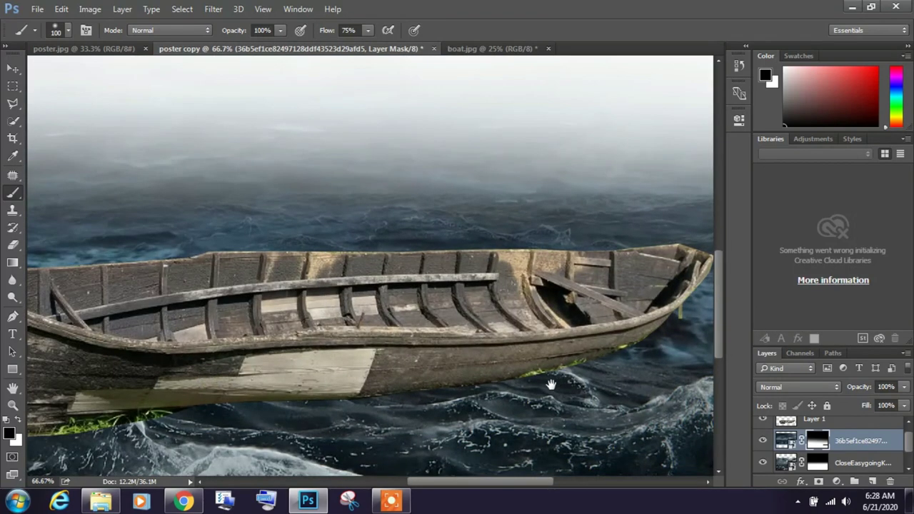
scroll(550, 384, "right", 2)
left_click_drag(522, 354, 682, 362)
left_click_drag(338, 377, 388, 378)
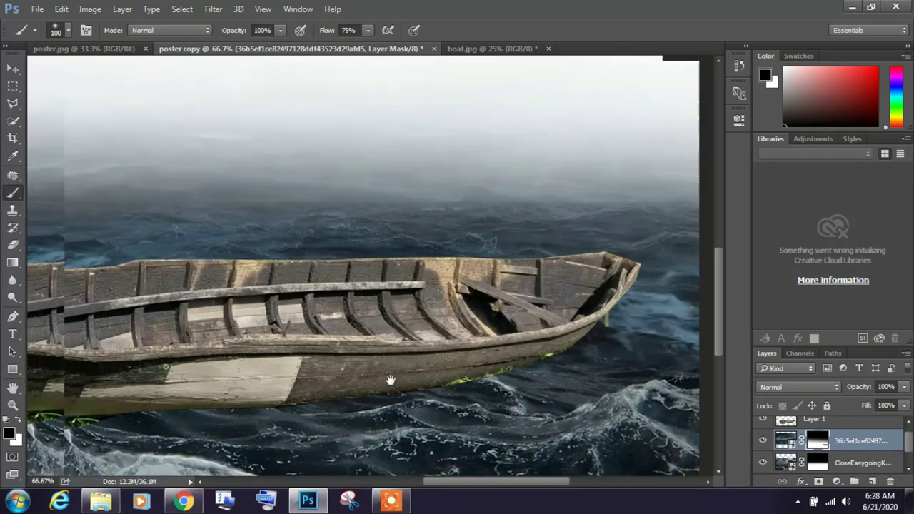
mouse_move(108, 357)
left_mouse_down()
mouse_move(500, 342)
mouse_move(278, 339)
left_mouse_up()
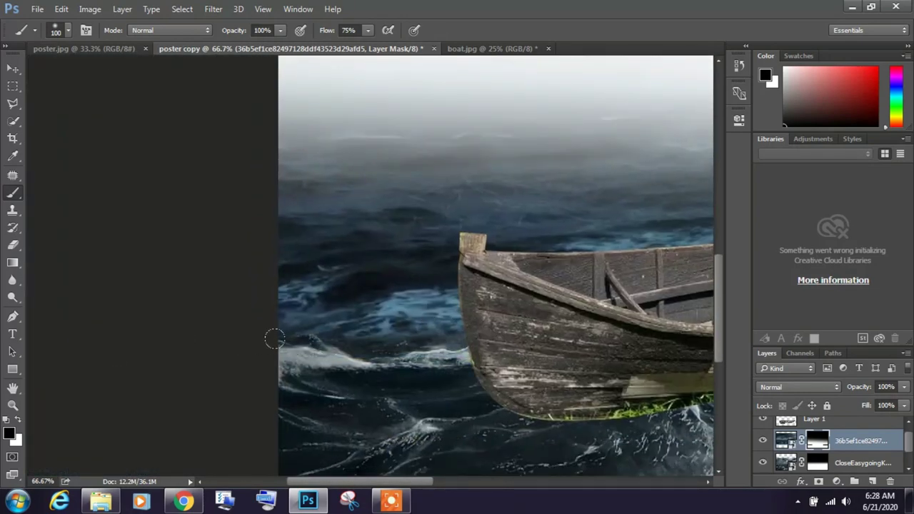
key("ctrl+minus")
key("ctrl+minus")
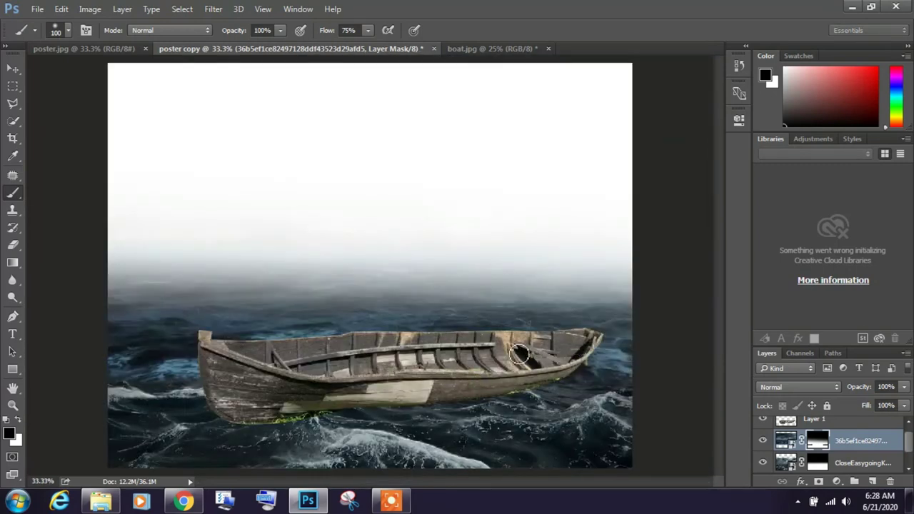
key("v")
left_click_drag(522, 372, 522, 372)
Step: Widen the sea layer slightly and rename Layer 1 to 'boat'
left_click_drag(634, 265, 636, 265)
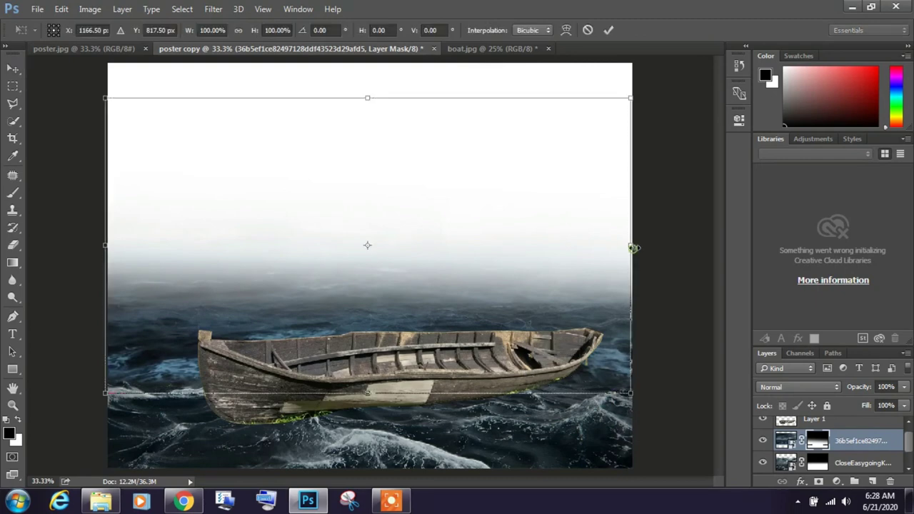
key("Return")
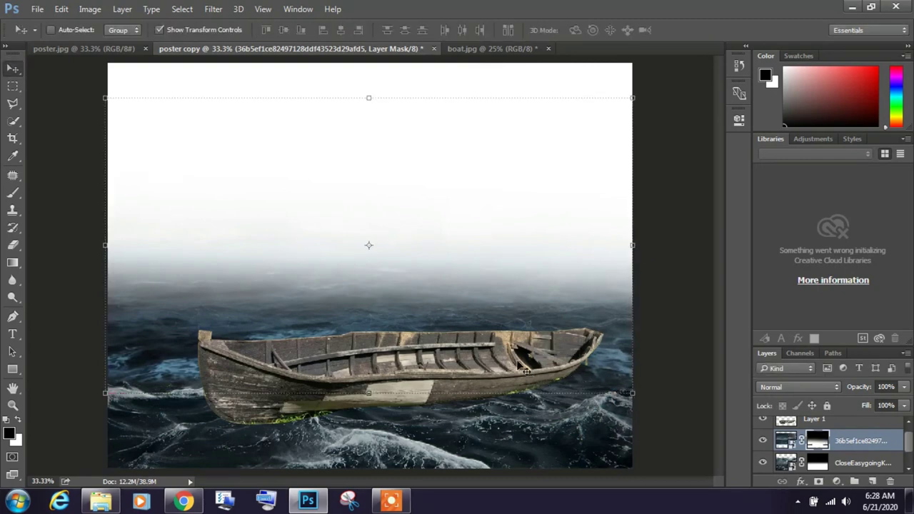
right_click(522, 363)
left_click(549, 373)
key("x")
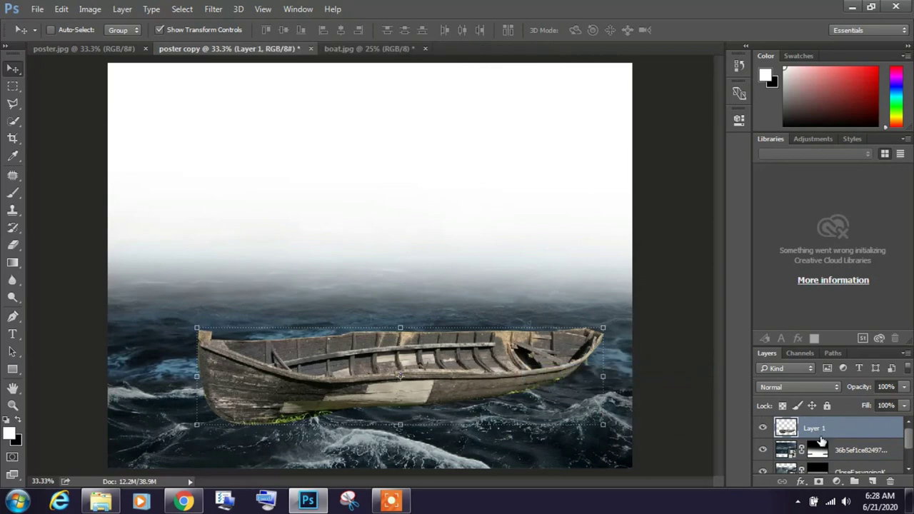
double_click(814, 429)
type("boat")
key("Return")
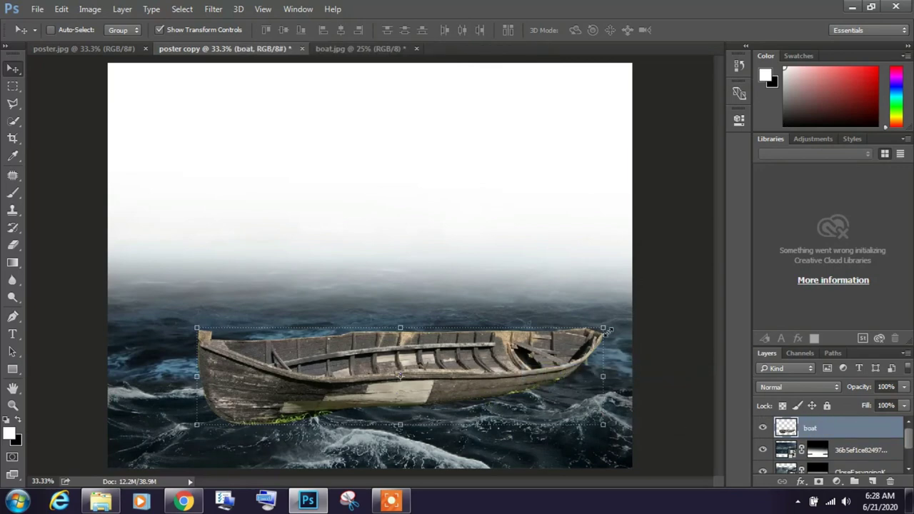
Step: Shrink the boat slightly, nudge it left and up, then minimize Photoshop
left_click_drag(607, 328, 597, 332)
left_click_drag(556, 360, 552, 358)
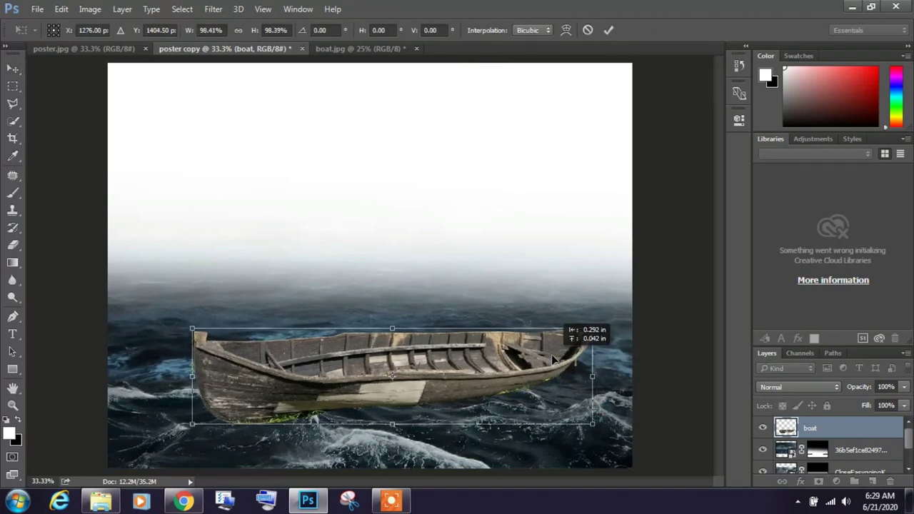
key("Return")
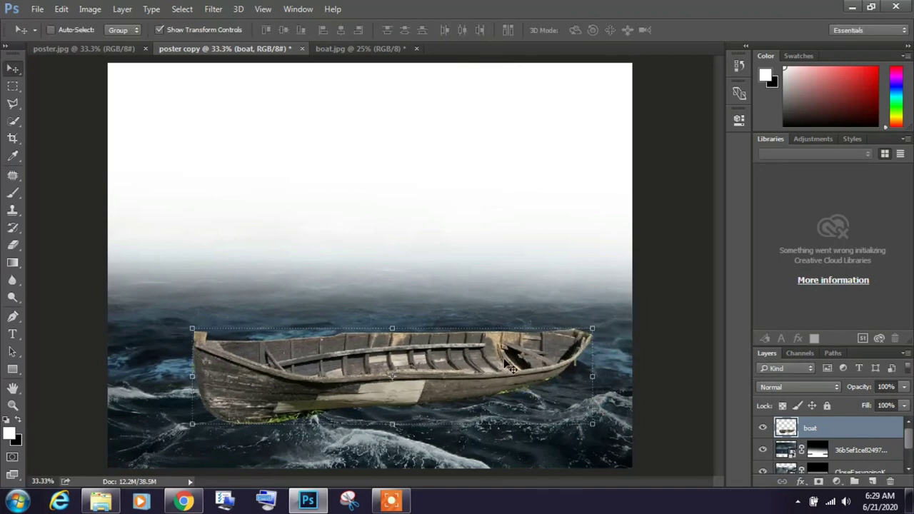
left_click(852, 6)
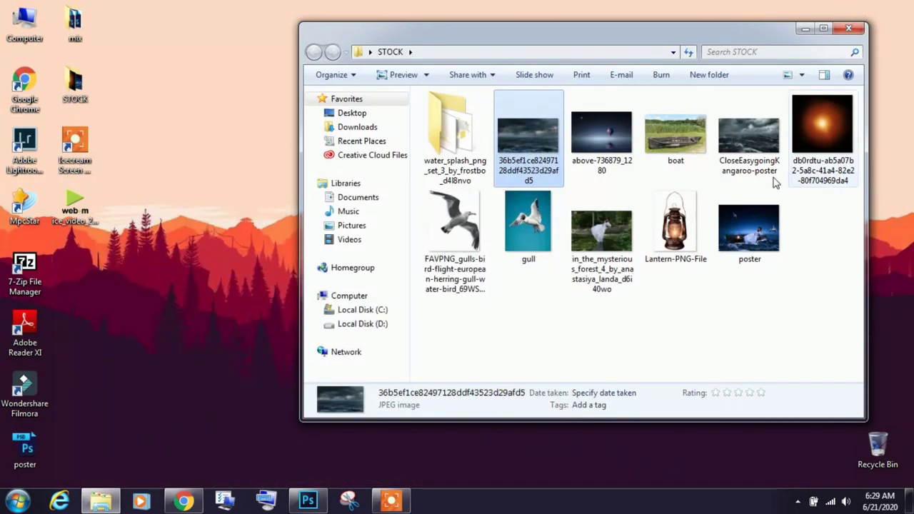
Step: Drag in_the_mysterious_forest_4 onto Photoshop to open it as a new document
mouse_move(621, 246)
left_mouse_down()
mouse_move(312, 506)
mouse_move(521, 59)
left_mouse_up()
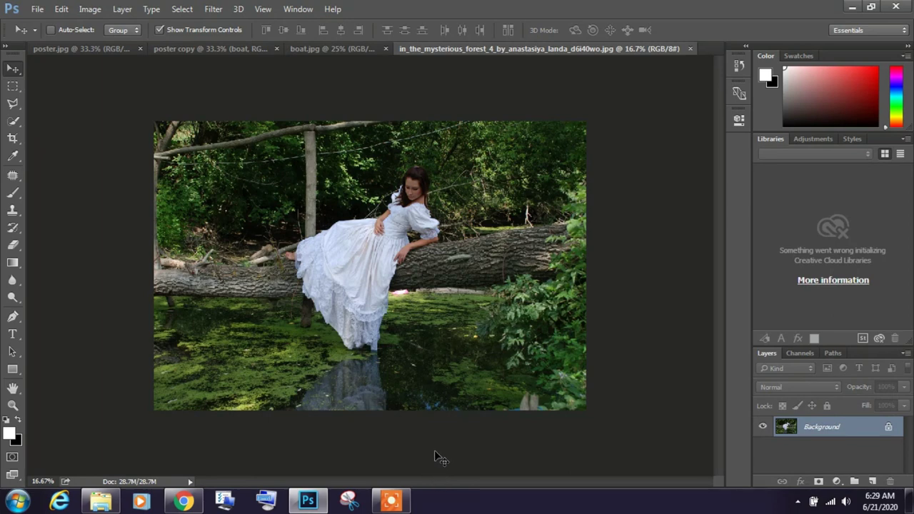
Step: Return to Photoshop and zoom in to 33.3% on the woman in the forest photo
left_click(393, 498)
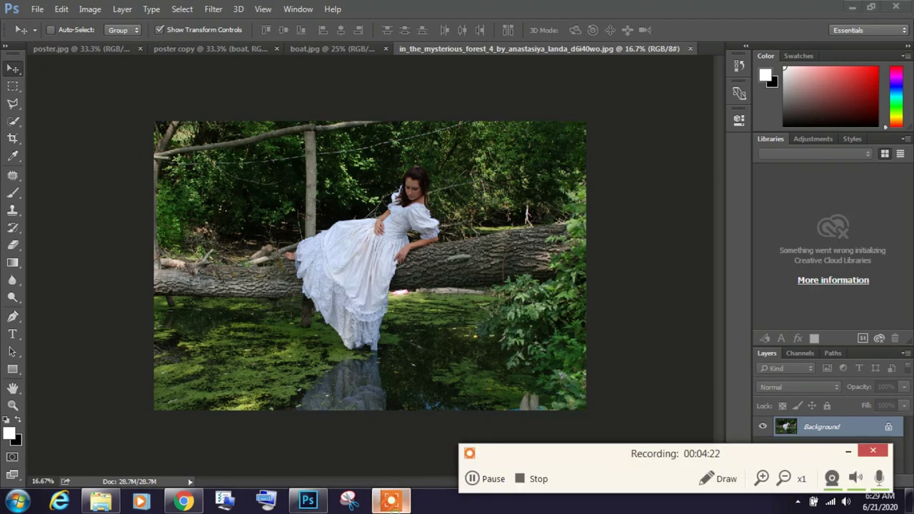
left_click(615, 5)
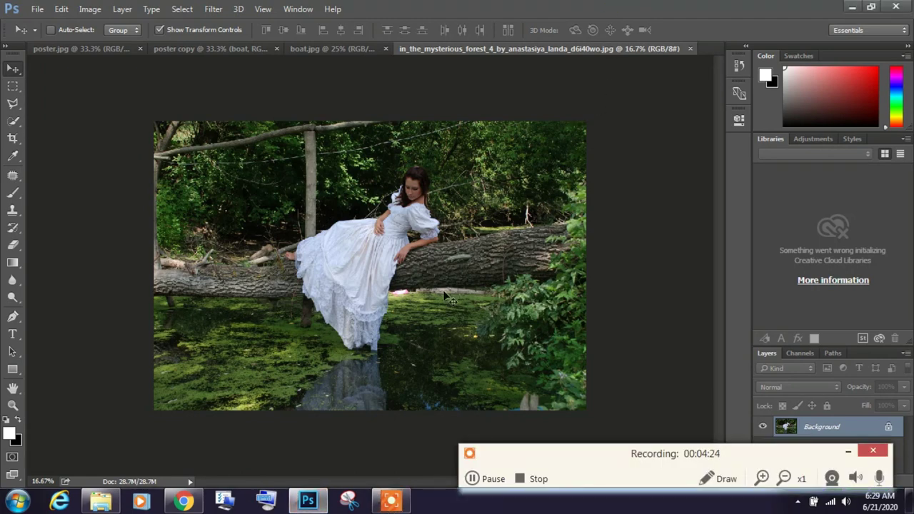
left_click(400, 232)
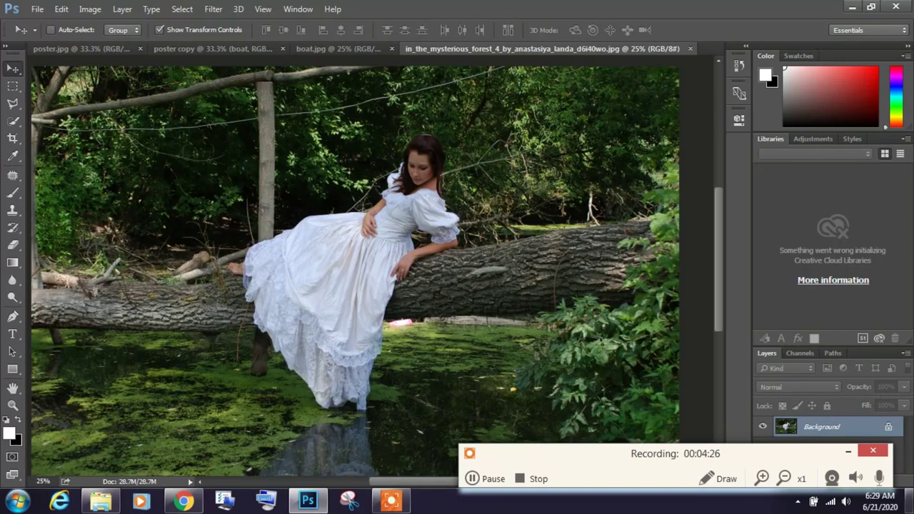
left_click(849, 452)
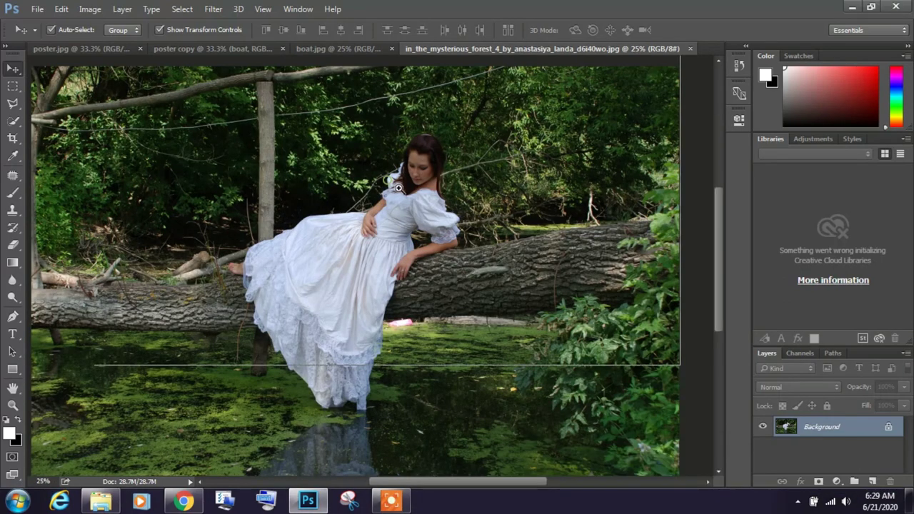
scroll(394, 187, "up", 1)
Step: Start a Pen path beside the woman's hair, curving over her head and down her hair
key("p")
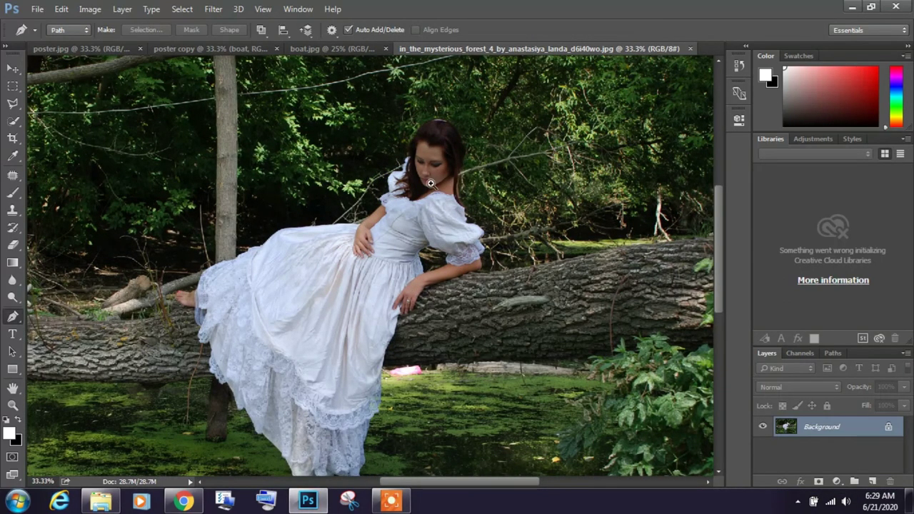
scroll(425, 150, "up", 2)
scroll(421, 146, "up", 1)
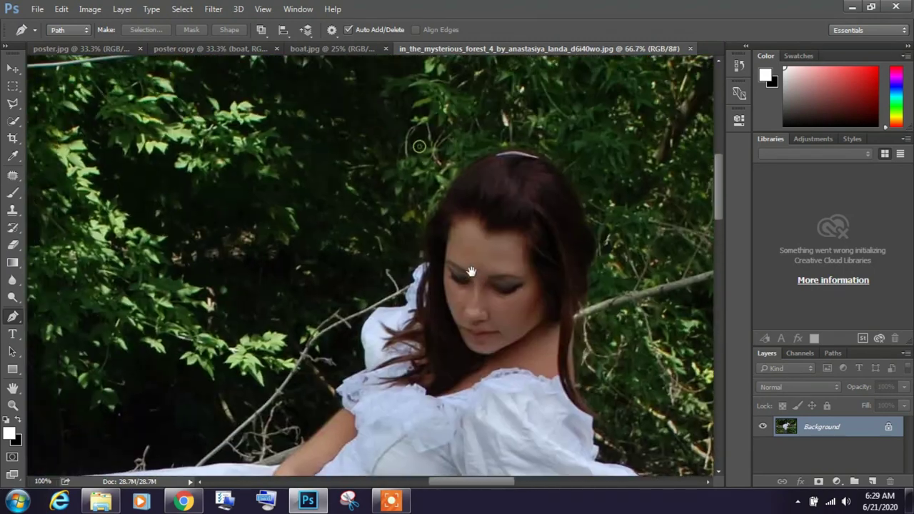
left_click_drag(472, 271, 459, 302)
left_click(574, 309)
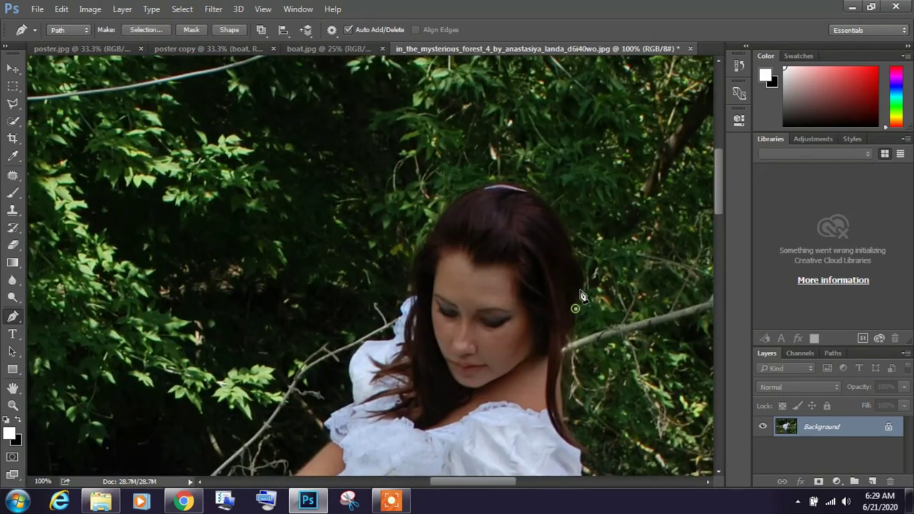
mouse_move(473, 189)
left_mouse_down()
mouse_move(447, 203)
mouse_move(423, 258)
left_mouse_up()
scroll(437, 218, "up", 1)
left_click(437, 207, "alt")
left_click_drag(423, 216, 425, 237)
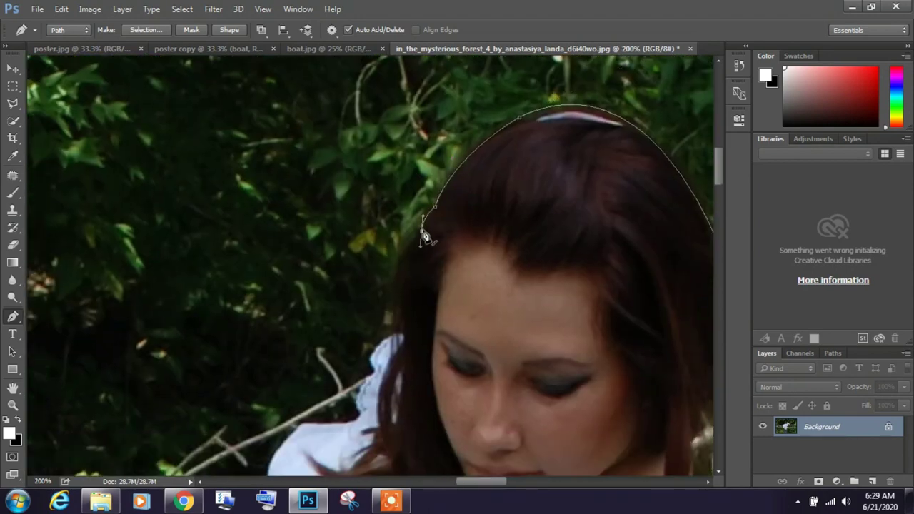
Step: Continue the path around the shoulder ruffle and along the sleeve edge
left_click(396, 319)
left_click_drag(396, 319, 443, 249)
left_click(442, 261)
left_click(421, 294)
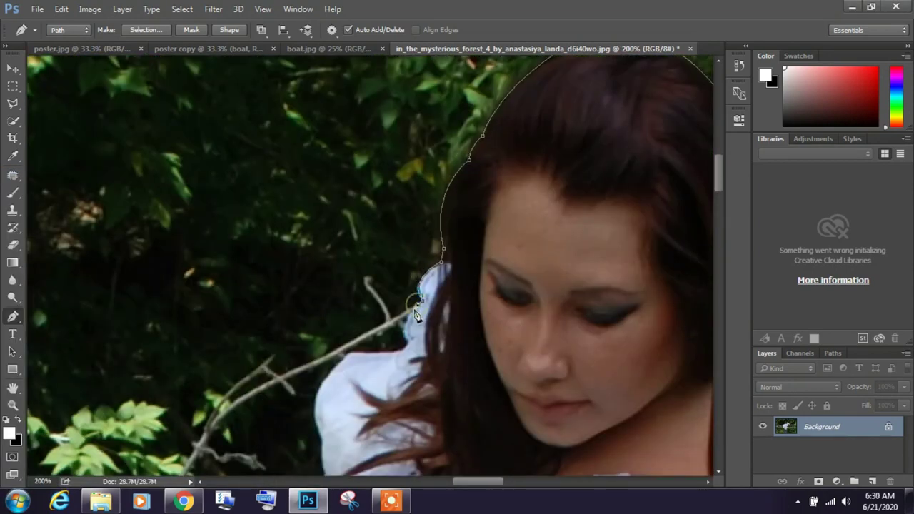
left_click(413, 312)
left_click(409, 341)
left_click_drag(413, 359, 516, 269)
left_click_drag(516, 270, 518, 278)
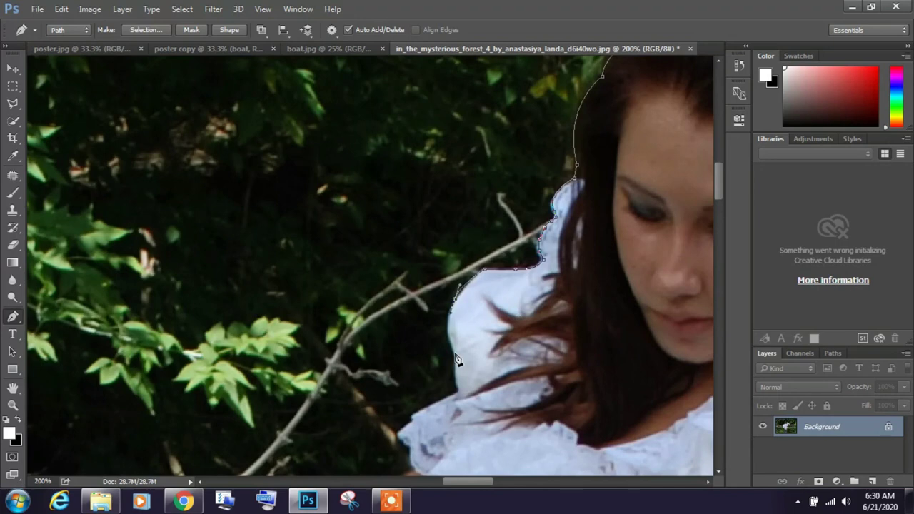
Step: Trace around the lace sleeve to where it meets the arm and down the arm
left_click(458, 361)
left_click(459, 397)
left_click_drag(459, 397, 591, 261)
left_click(546, 284)
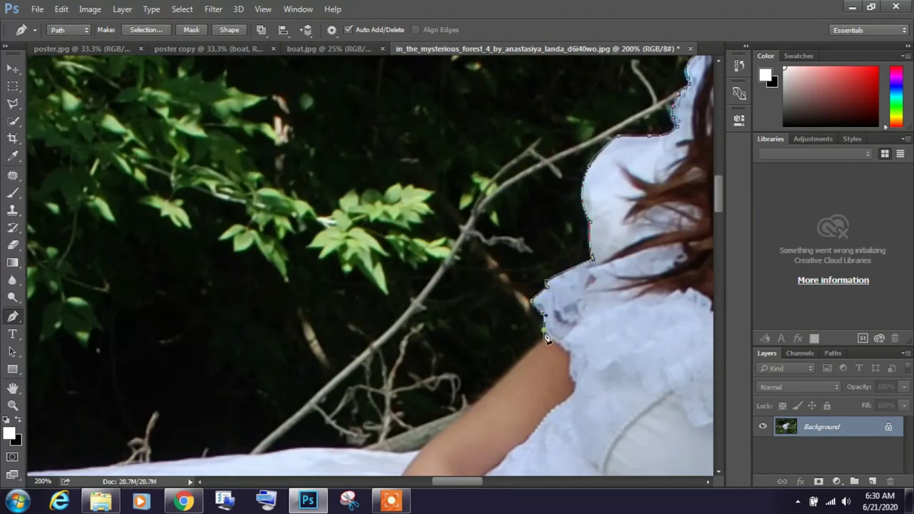
left_click_drag(546, 337, 630, 210)
left_click(541, 282)
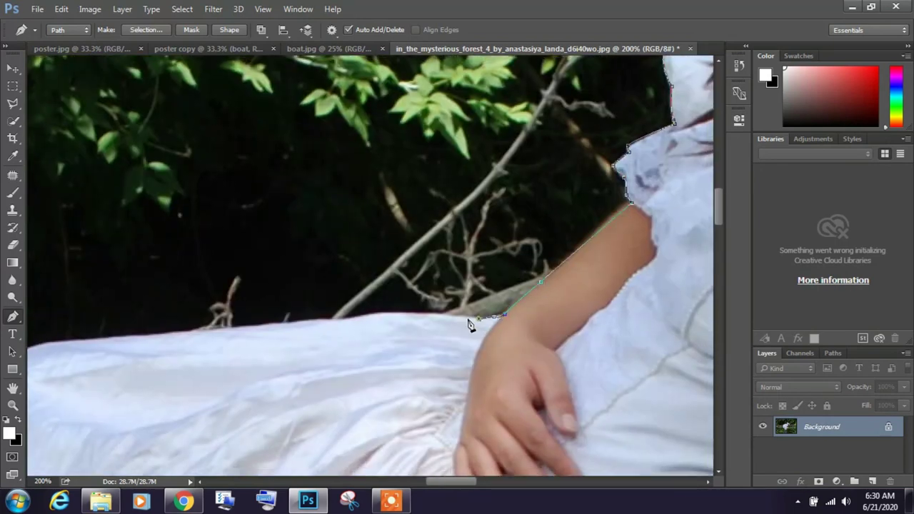
Step: Trace the dress edge and its lace down the slope toward the foot
left_click_drag(292, 330, 155, 343)
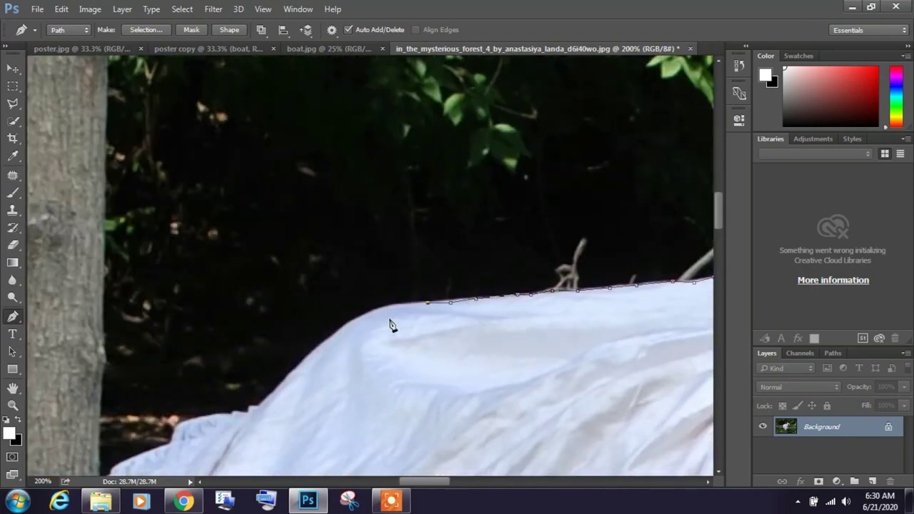
left_click_drag(80, 340, 390, 320)
left_click(367, 262)
mouse_move(267, 404)
left_mouse_down()
mouse_move(402, 253)
mouse_move(512, 226)
left_mouse_up()
left_click(422, 261)
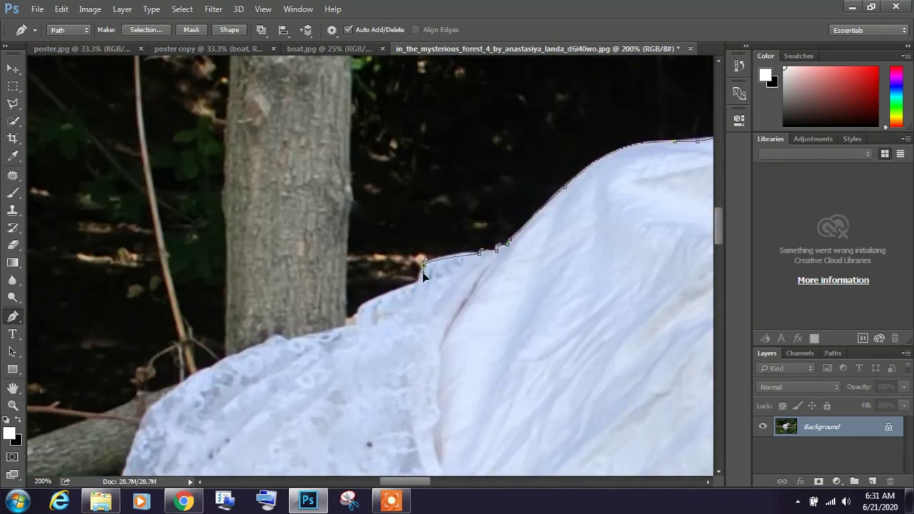
left_click_drag(422, 261, 519, 228)
left_click(461, 256)
left_click(390, 288)
left_click_drag(305, 328, 421, 262)
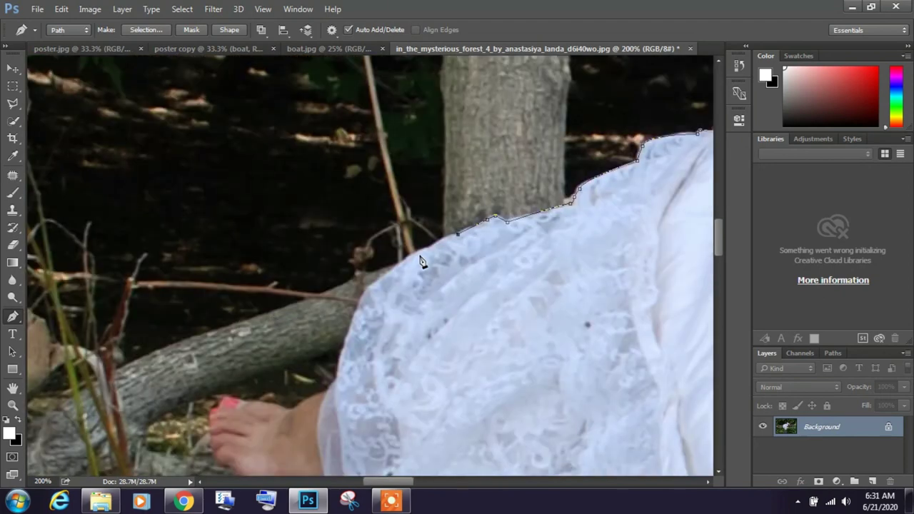
Step: Carry the path down the dress, around the toes and under the bare foot
left_click(337, 371)
left_click(330, 388)
left_click_drag(330, 389, 458, 292)
left_click(421, 314)
left_click(341, 345)
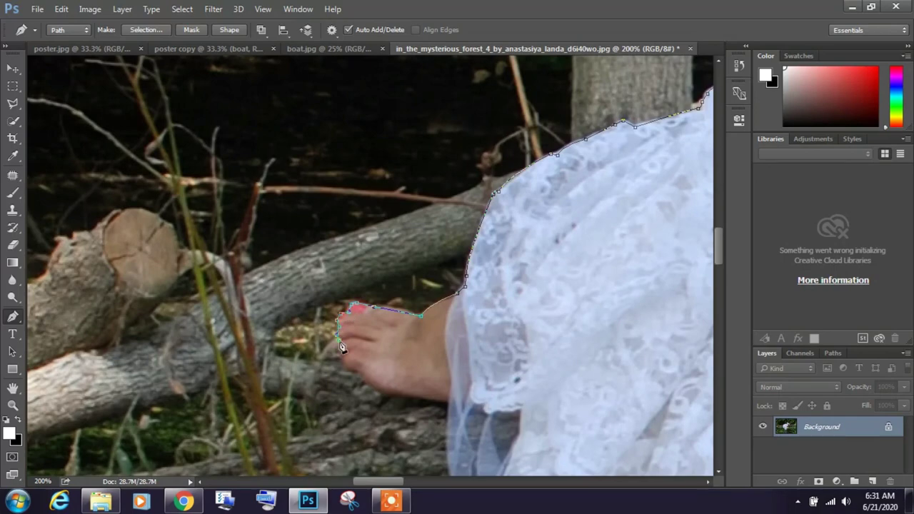
left_click(364, 376)
left_click(419, 399)
left_click_drag(420, 398, 341, 245)
Step: Continue down the dress edge onto the lace hem
left_click(374, 331)
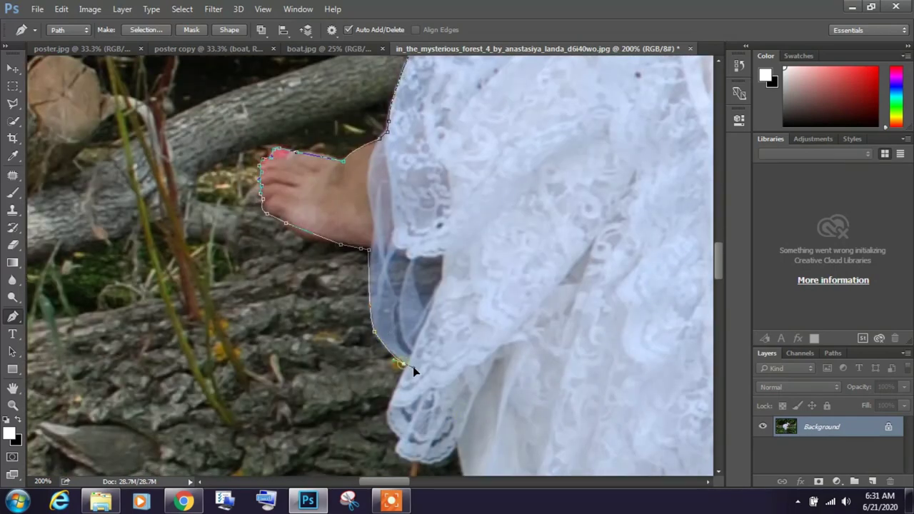
left_click(402, 364)
left_click(389, 402)
left_click_drag(404, 444, 343, 269)
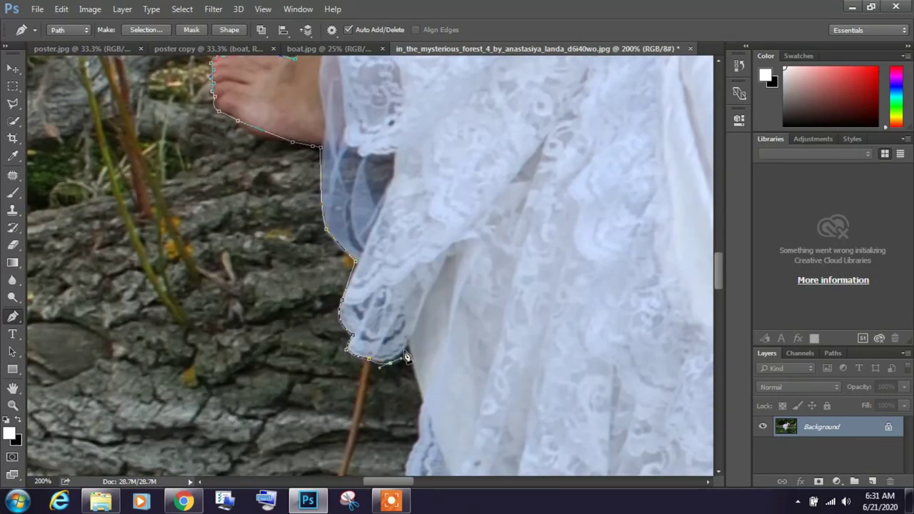
left_click(394, 254)
mouse_move(378, 362)
left_mouse_down()
mouse_move(357, 336)
mouse_move(407, 378)
left_mouse_up()
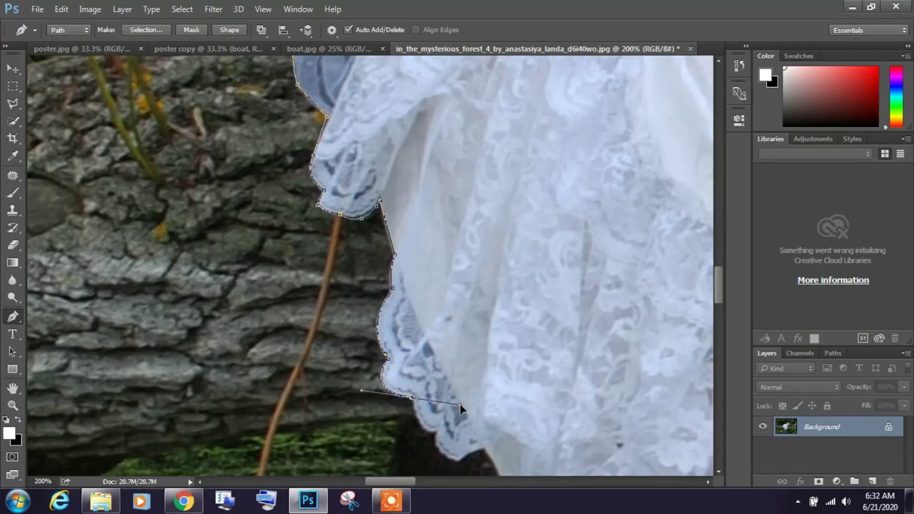
Step: Add points along the next section of the lace hem
left_click_drag(450, 434, 286, 173)
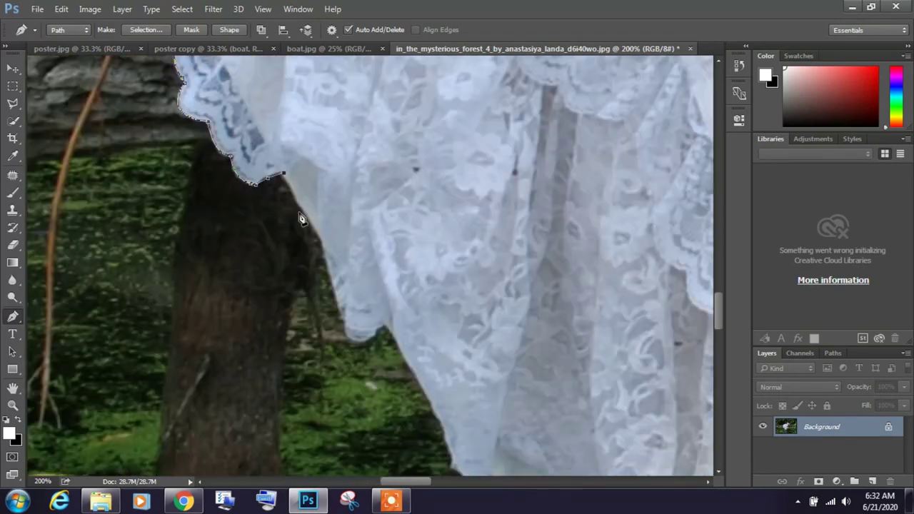
left_click(343, 328)
left_click(385, 327)
left_click(425, 394)
left_click_drag(443, 420, 400, 306)
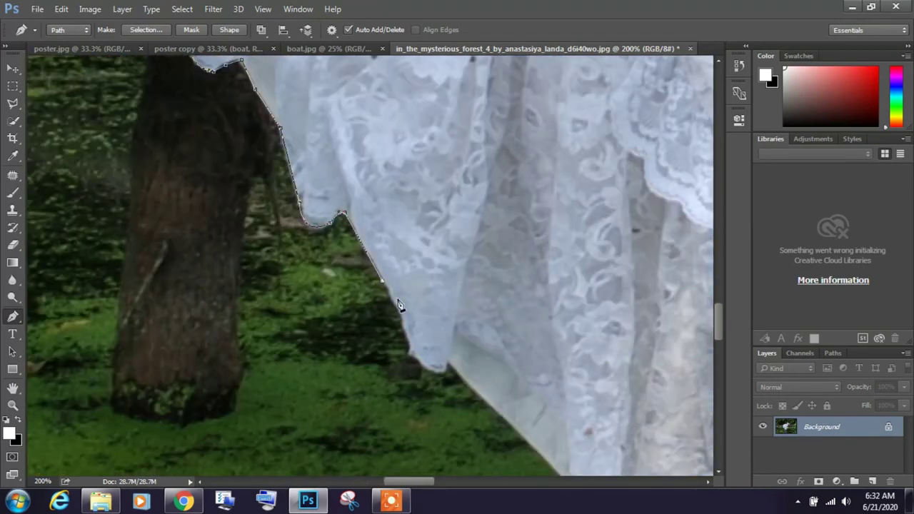
Step: Trace Pen anchors along the dress hem and across the dress bottom to the lace edge
left_click(479, 395)
left_click_drag(516, 434, 358, 205)
left_click(377, 227)
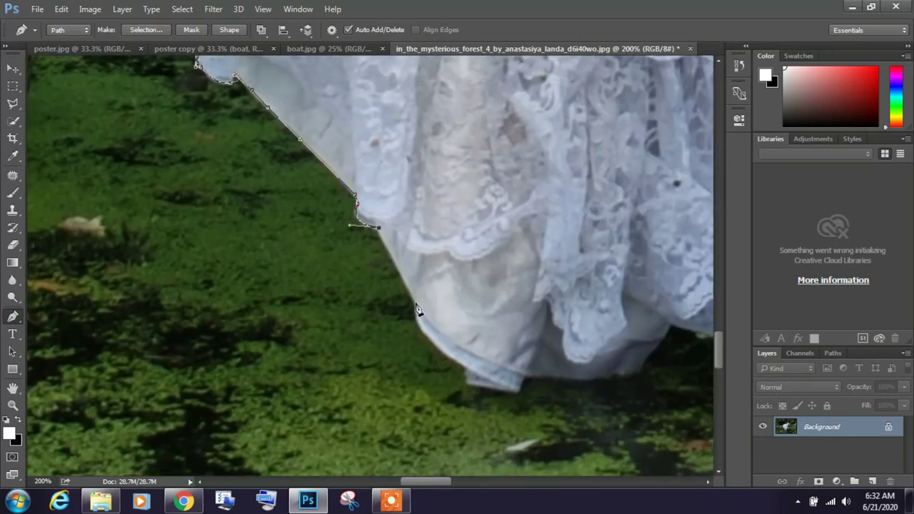
left_click(417, 303)
left_click_drag(418, 310, 351, 191)
left_click(382, 234)
left_click(399, 252)
left_click(449, 270)
left_click(460, 258)
left_click_drag(460, 257, 321, 308)
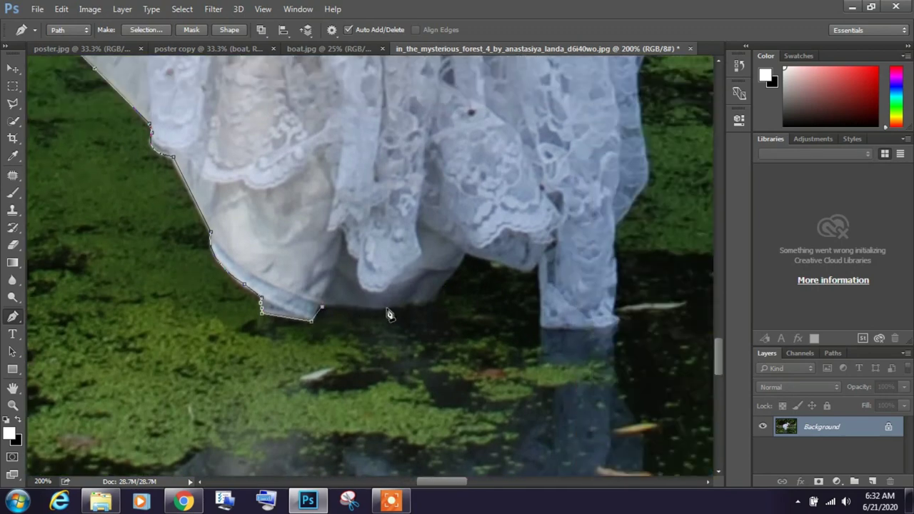
left_click(385, 309)
left_click(412, 304)
left_click(495, 262)
left_click(526, 273)
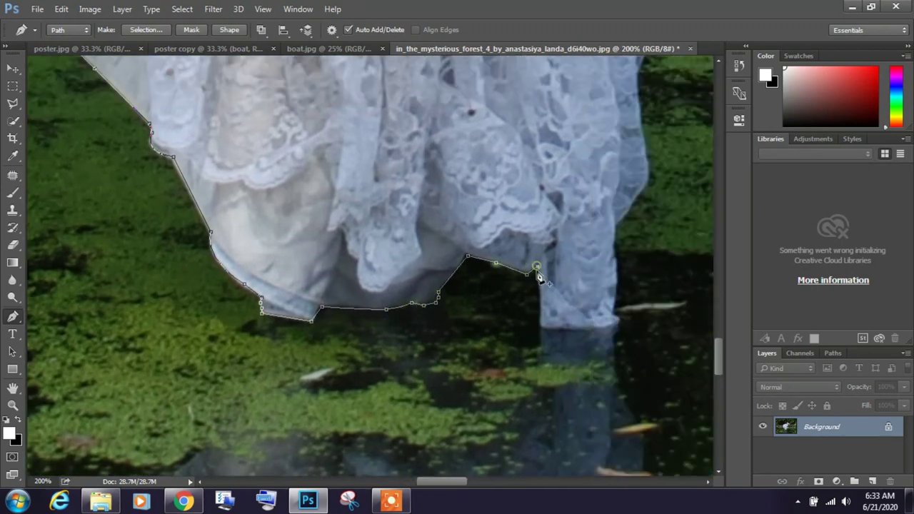
left_click(542, 325)
left_click(621, 320)
left_click(615, 247)
Step: Continue the path up the dress edge toward the woman's hand
left_click_drag(618, 249, 449, 367)
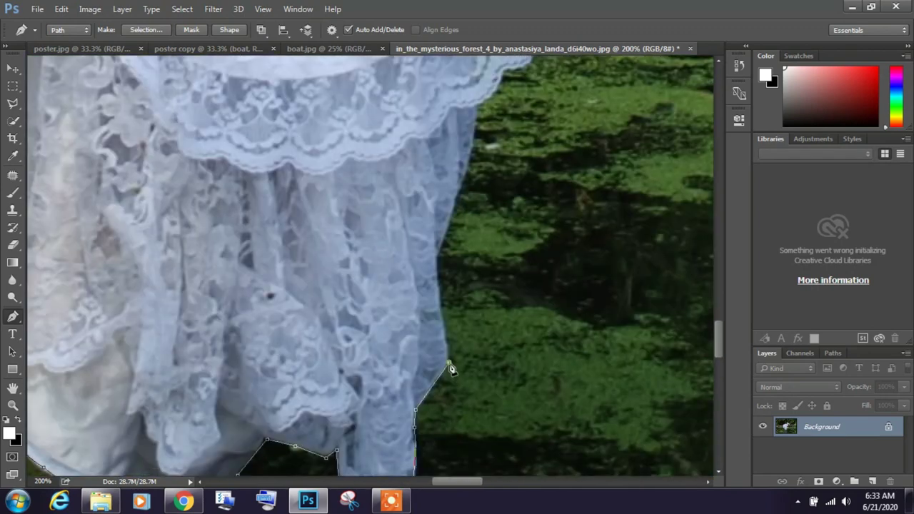
left_click(443, 253)
left_click(478, 64)
left_click_drag(478, 65, 466, 323)
mouse_move(491, 289)
left_mouse_down()
mouse_move(496, 263)
mouse_move(444, 365)
left_mouse_up()
left_click(515, 277)
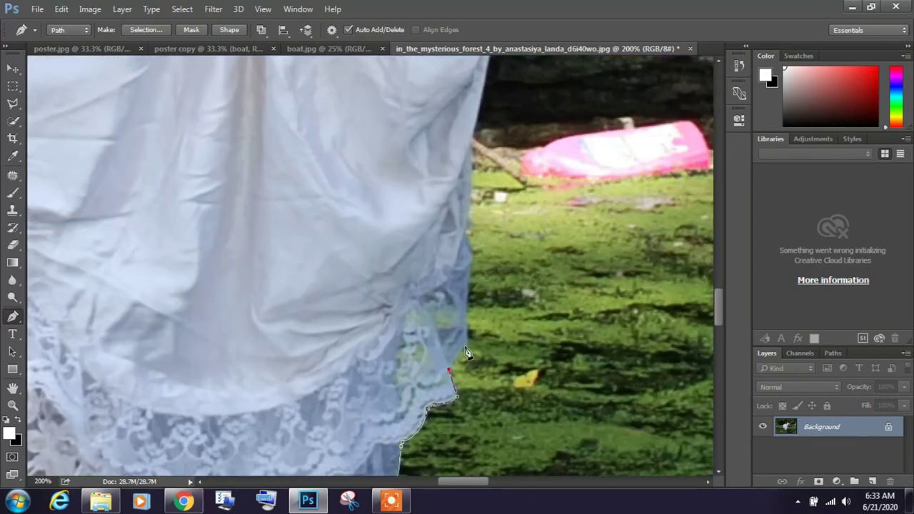
left_click(464, 347)
left_click(469, 270)
scroll(471, 225, "up", 3)
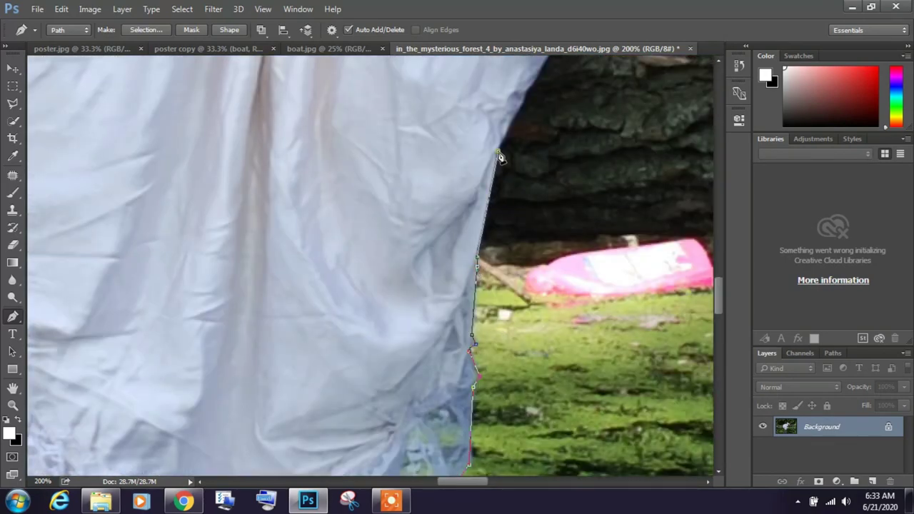
scroll(496, 152, "up", 3)
left_click(541, 291)
left_click(560, 207)
Step: Zoom in and trace the path around the hand and fingertips
key("ctrl+plus")
left_click_drag(479, 358, 509, 346)
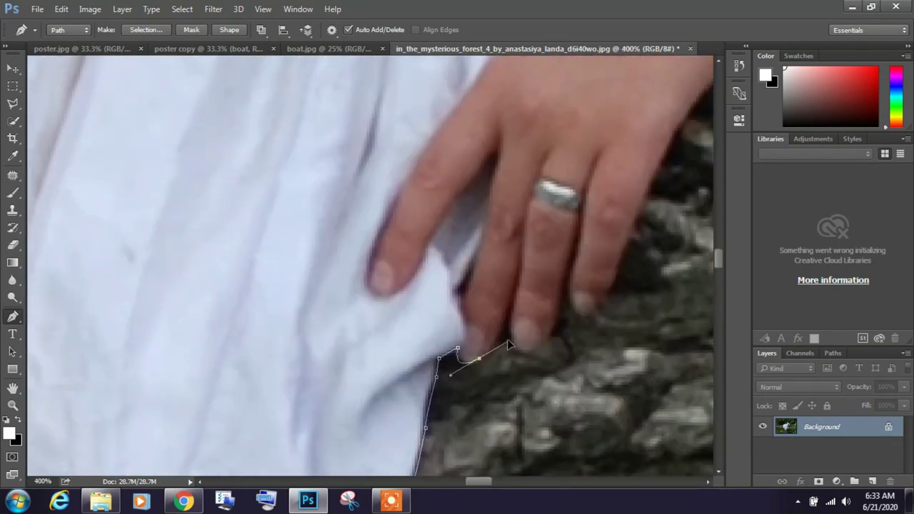
left_click(504, 327)
left_click(519, 279)
left_click(512, 341)
left_click(557, 318)
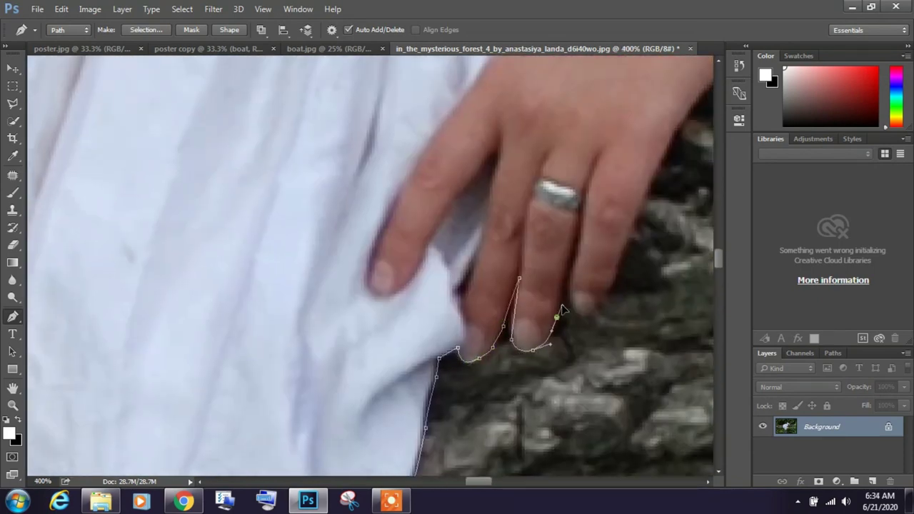
left_click(575, 234)
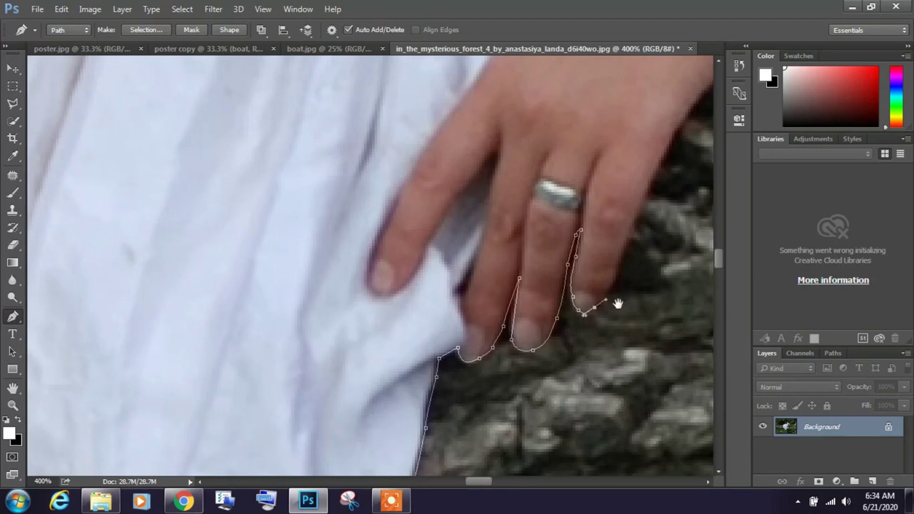
left_click_drag(617, 303, 547, 378)
left_click(608, 225)
Step: Extend the path along the lower arm, lace sleeve and upper dress edge
left_click_drag(632, 190, 405, 342)
left_click(461, 245)
left_click_drag(463, 246, 340, 307)
mouse_move(444, 274)
left_mouse_down()
mouse_move(492, 270)
mouse_move(363, 331)
left_mouse_up()
left_click(534, 270)
left_click_drag(534, 270, 392, 300)
left_click(449, 275)
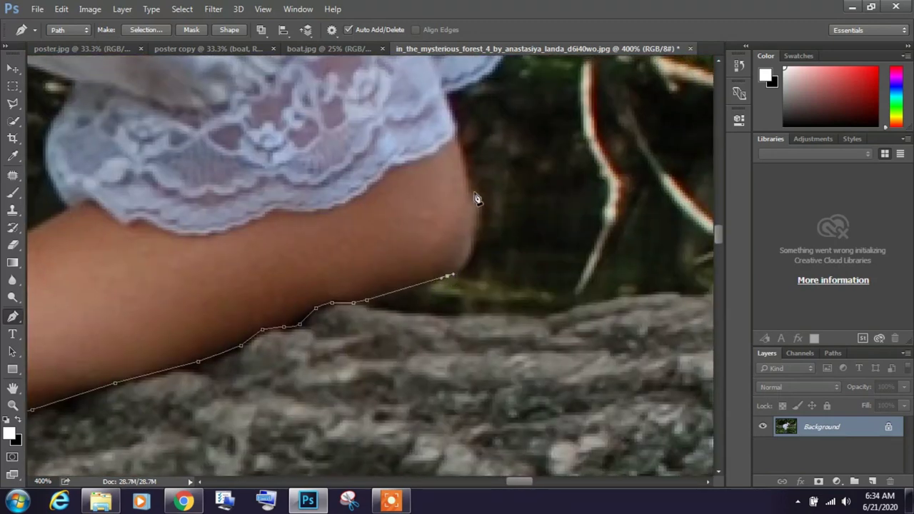
left_click(472, 239)
left_click_drag(450, 165, 498, 332)
left_click(509, 303)
left_click(536, 275)
left_click(567, 211)
left_click_drag(568, 204, 590, 281)
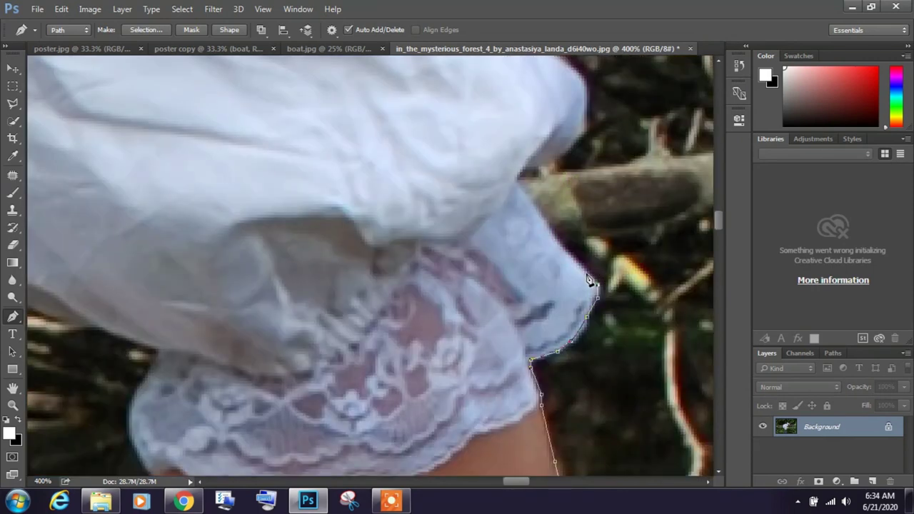
left_click_drag(524, 177, 530, 304)
left_click(562, 284)
left_click(591, 254)
left_click(592, 206)
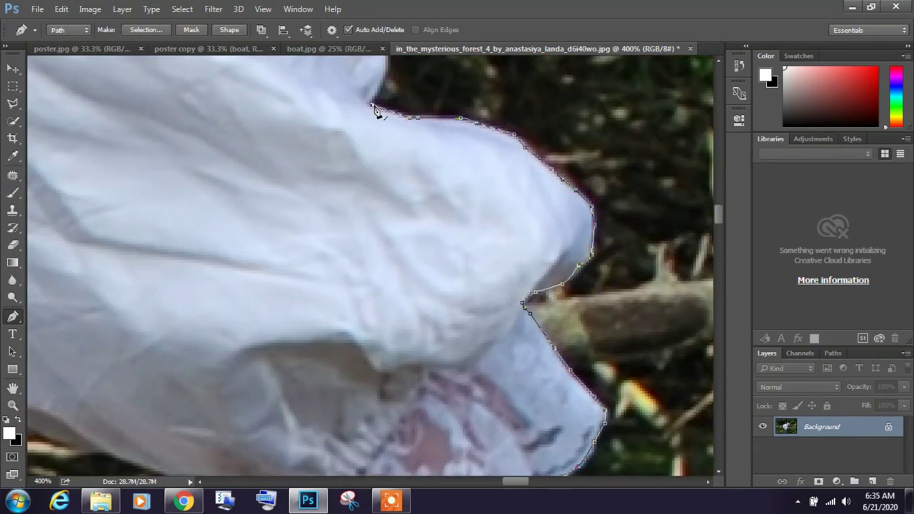
Step: Place smooth anchors up the shoulder and hair edge, then close the path
mouse_move(372, 107)
left_mouse_down()
mouse_move(373, 244)
mouse_move(388, 286)
left_mouse_up()
left_click_drag(336, 207, 400, 236)
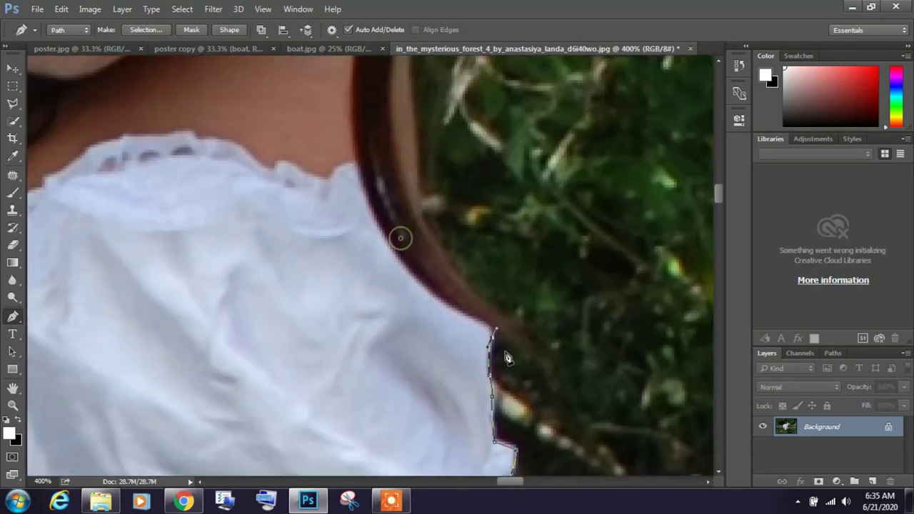
left_click_drag(466, 289, 454, 274)
left_click_drag(425, 237, 408, 486)
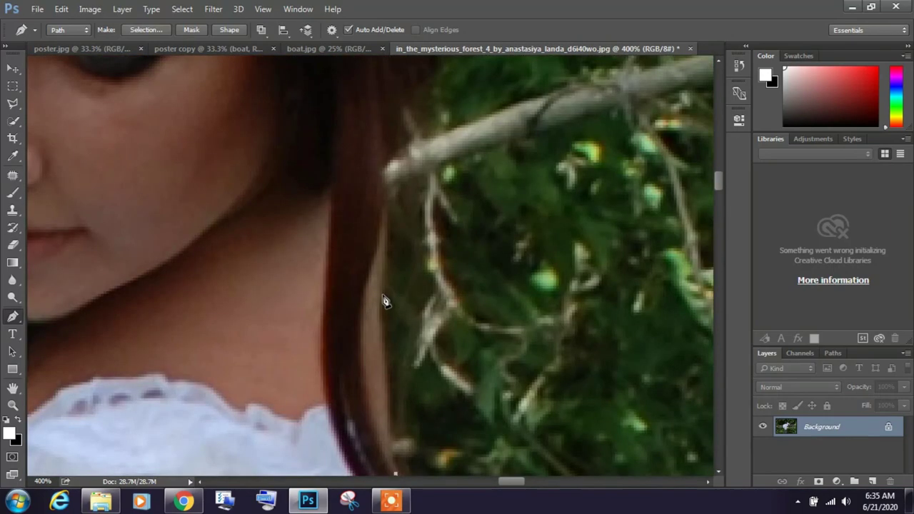
left_click_drag(382, 294, 388, 252)
mouse_move(385, 207)
left_mouse_down()
mouse_move(384, 198)
mouse_move(446, 339)
left_mouse_up()
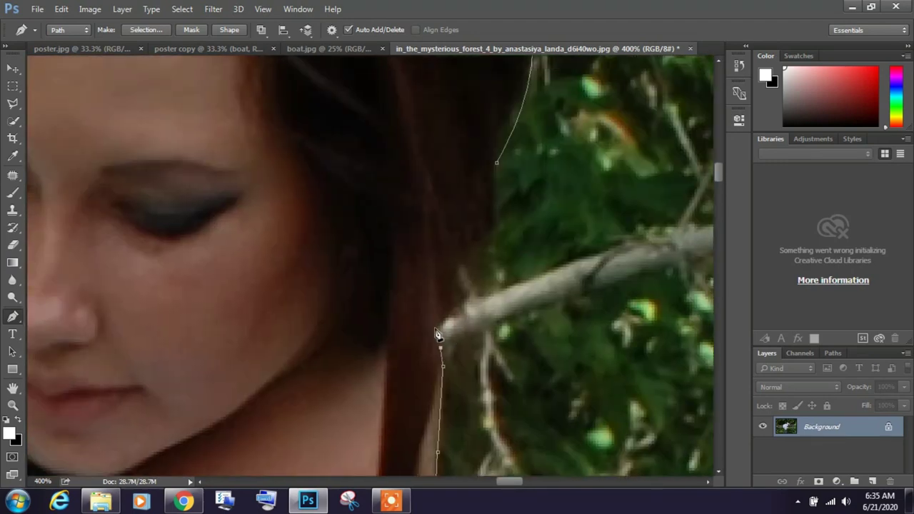
left_click(467, 297)
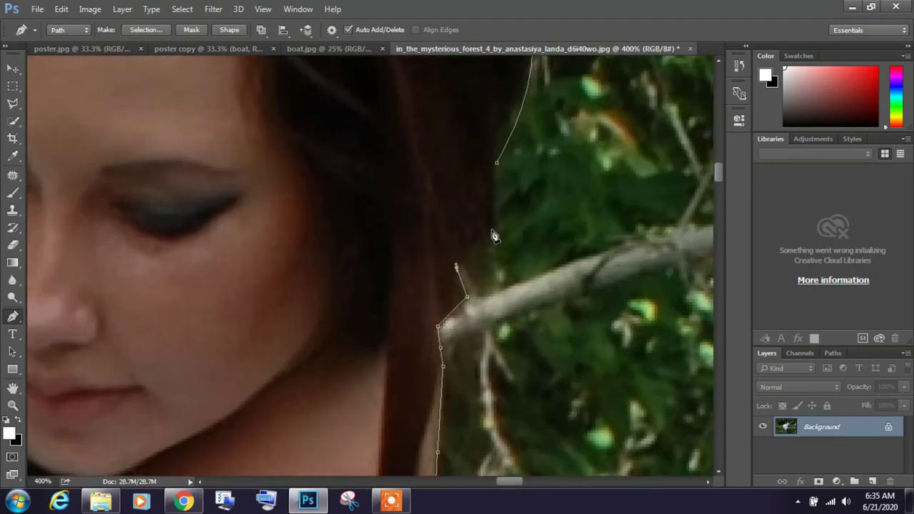
left_click(496, 162)
Step: Make a selection from the woman's closed path, zoom out, and switch to the Move tool
right_click(442, 188)
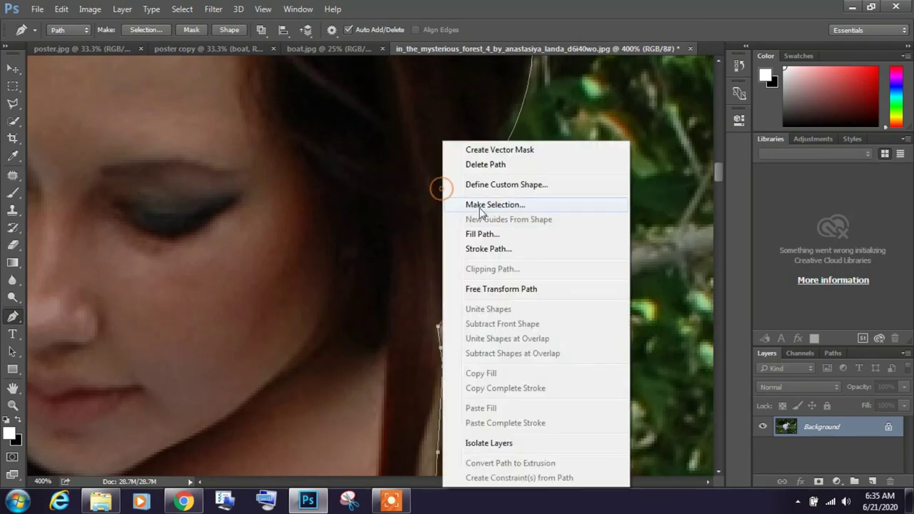
left_click(495, 205)
key("Return")
left_click(402, 228, "alt")
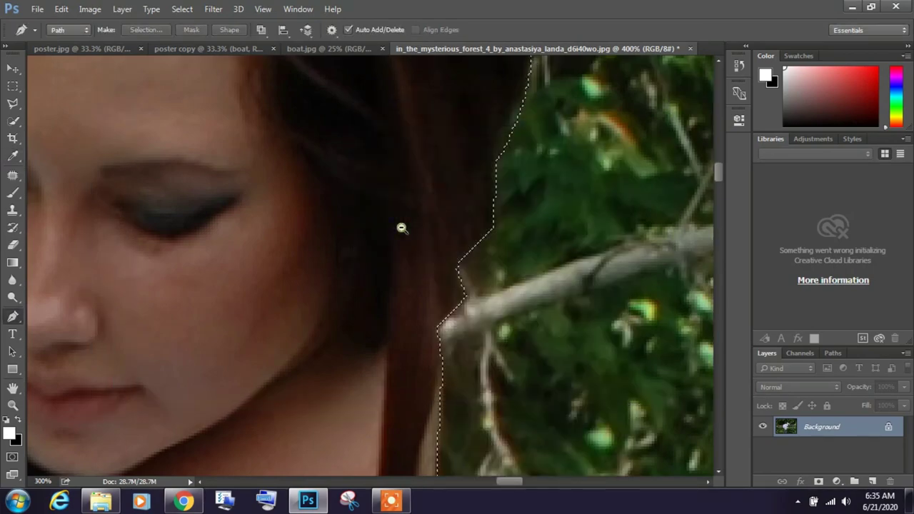
left_click(402, 228, "alt")
mouse_move(379, 300)
left_mouse_down()
mouse_move(462, 234)
mouse_move(336, 164)
mouse_move(247, 77)
mouse_move(230, 39)
mouse_move(457, 227)
mouse_move(508, 231)
left_mouse_up()
key("v")
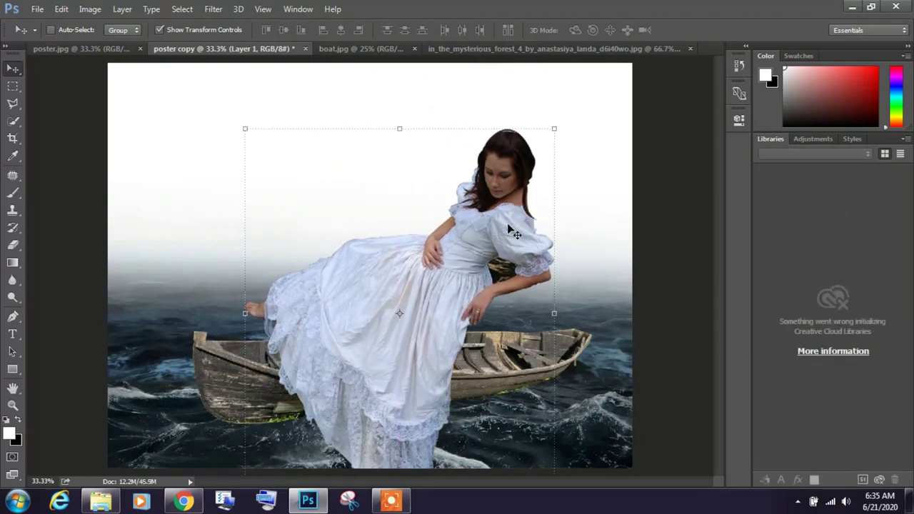
Step: Show the Layers panel and close boat.jpg without saving changes
key("F7")
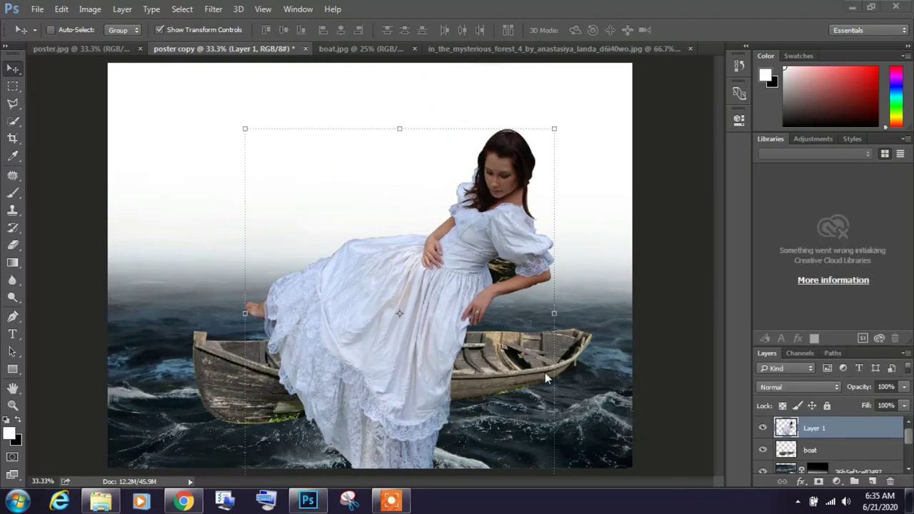
left_click(360, 48)
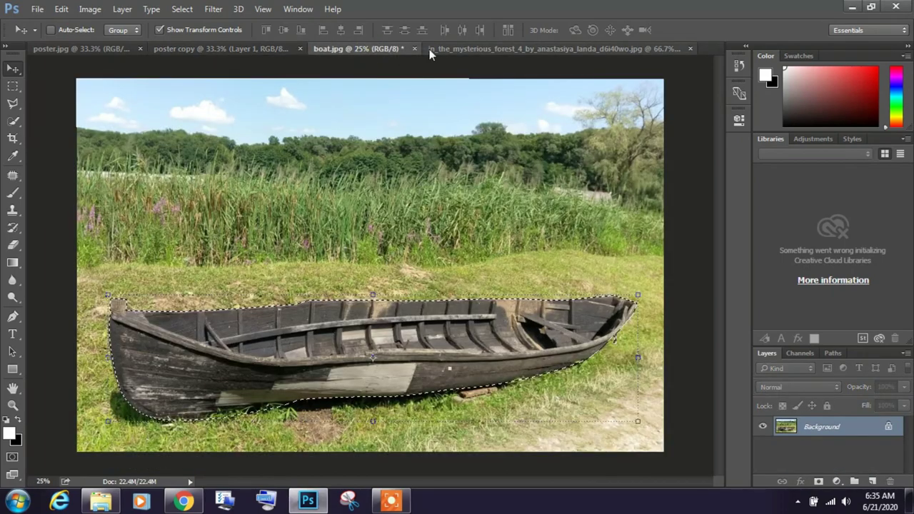
left_click(414, 49)
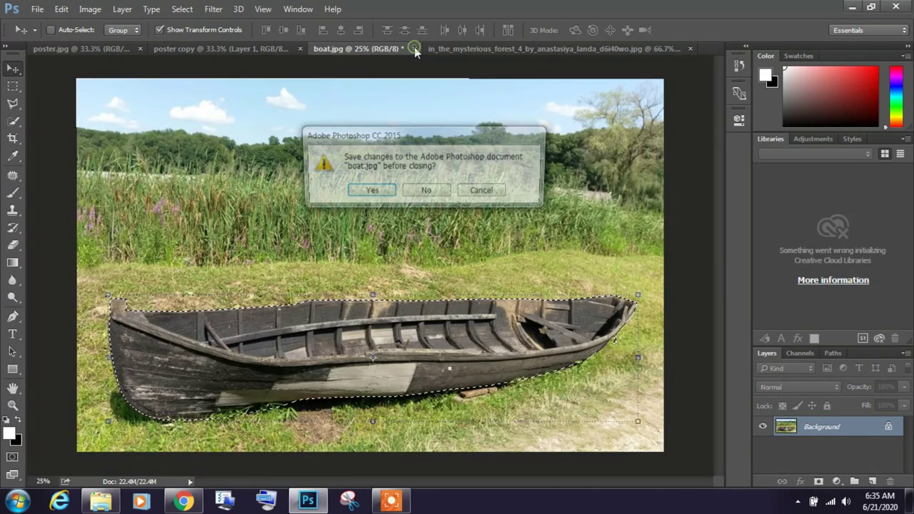
left_click(433, 191)
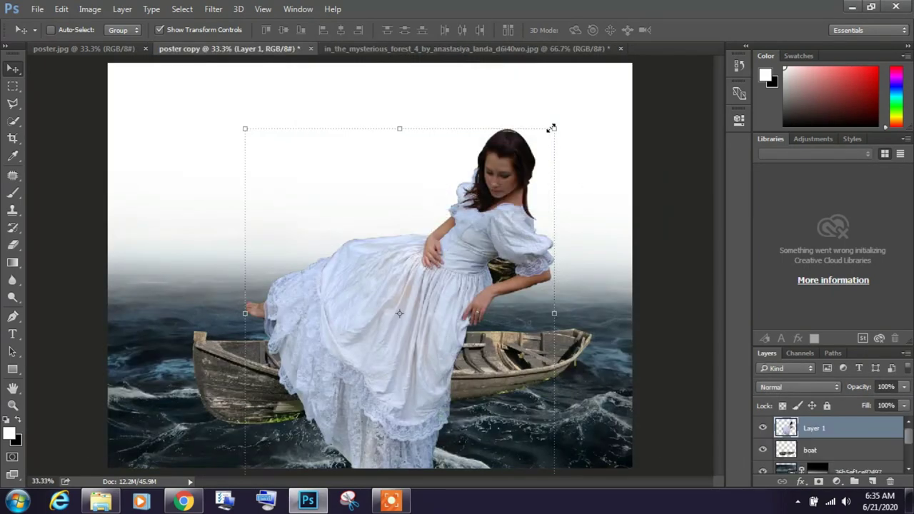
Step: Scale the woman to about 62% and position her seated in the boat
left_click_drag(556, 127, 493, 200)
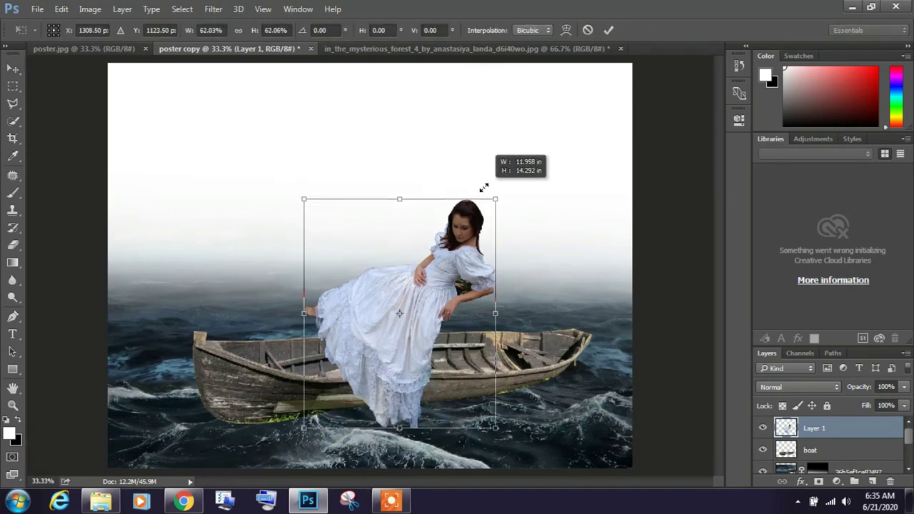
left_click_drag(433, 289, 473, 337)
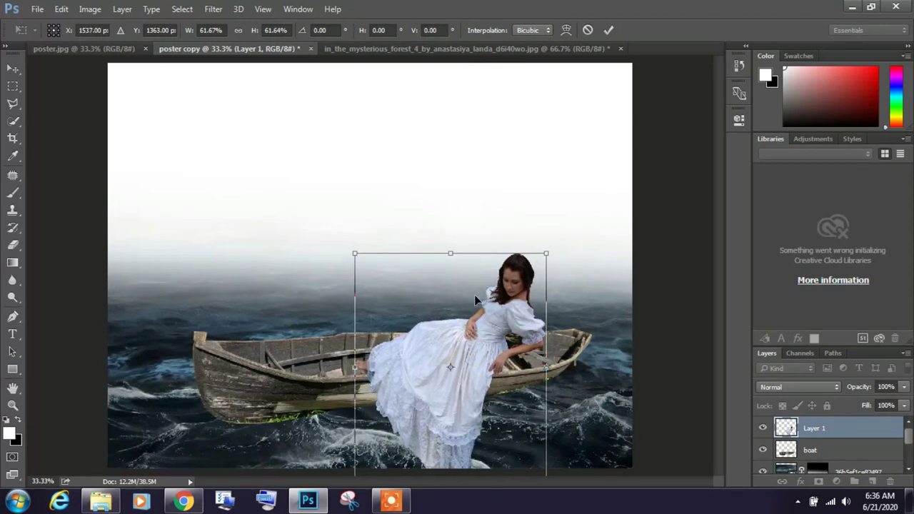
key("Return")
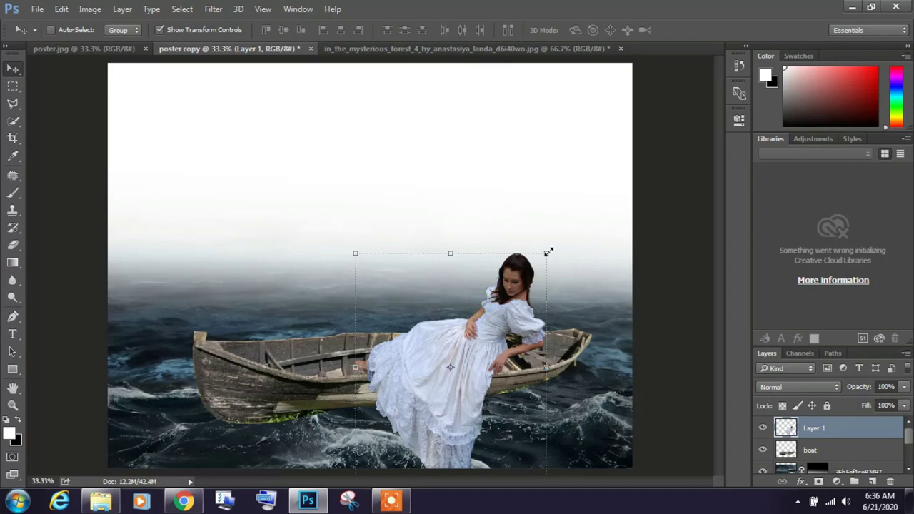
left_click_drag(548, 252, 532, 265)
left_click_drag(484, 332, 481, 331)
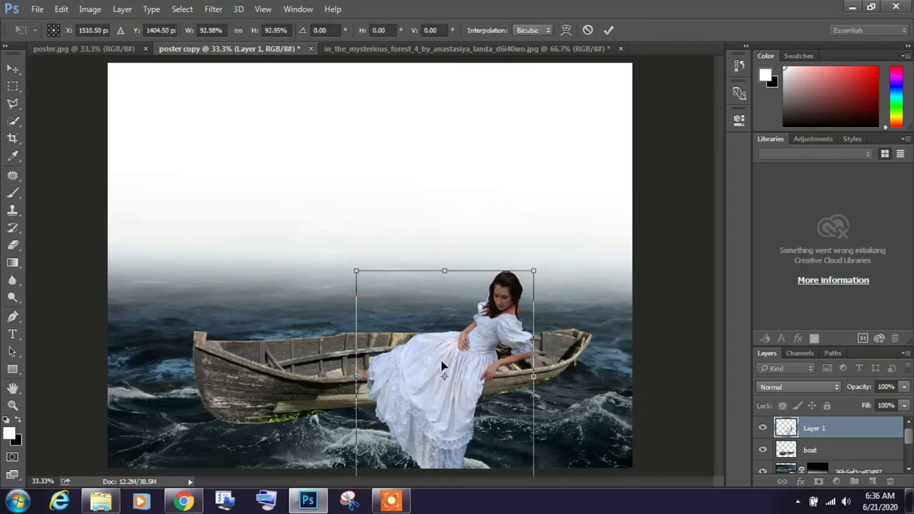
key("Return")
Step: Rename Layer 1 to 'lady' and nudge it up together with the boat layer
double_click(816, 427)
type("lady_")
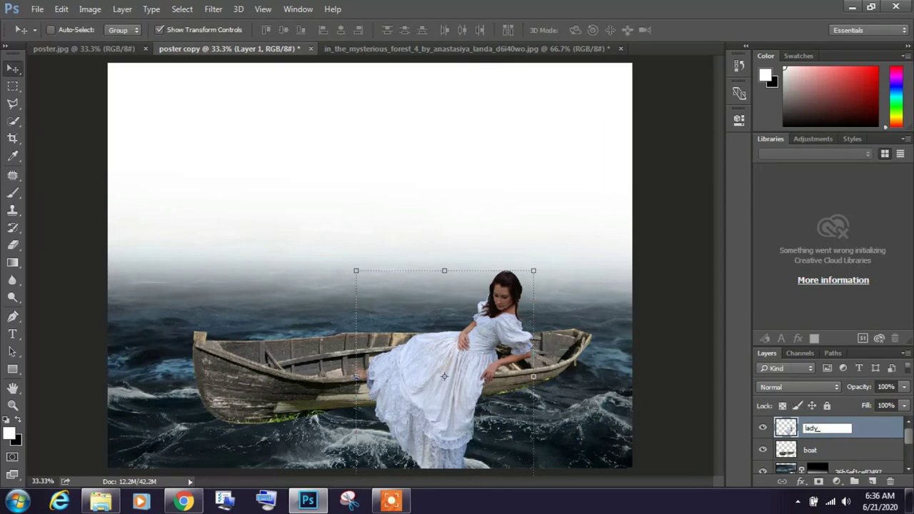
key("Return")
left_click(824, 450, "ctrl")
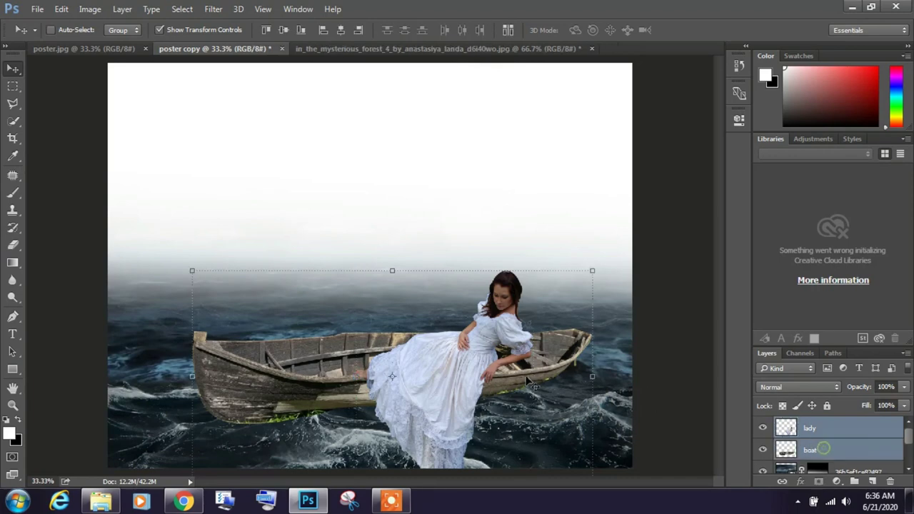
left_click_drag(440, 383, 440, 375)
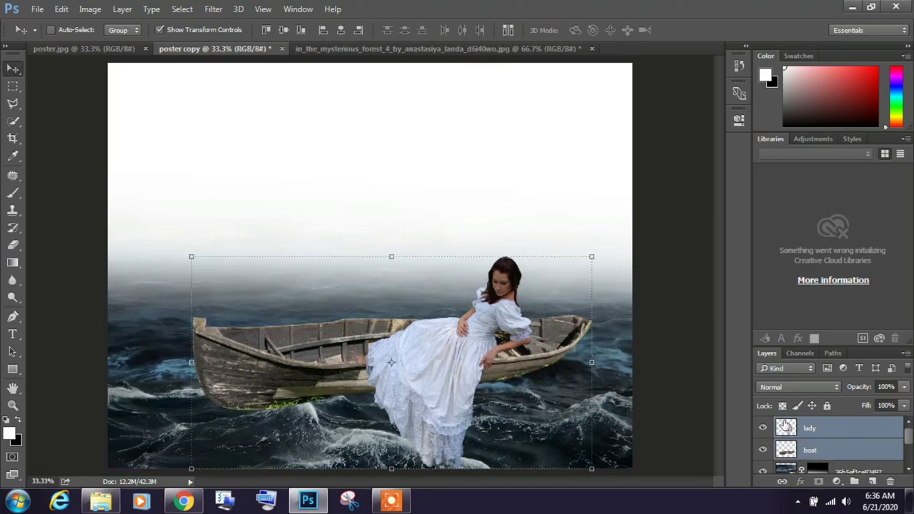
left_click(815, 430)
Step: Add a layer mask to 'lady' and brush black over the dress hem to blend it into the waves
left_click(819, 481)
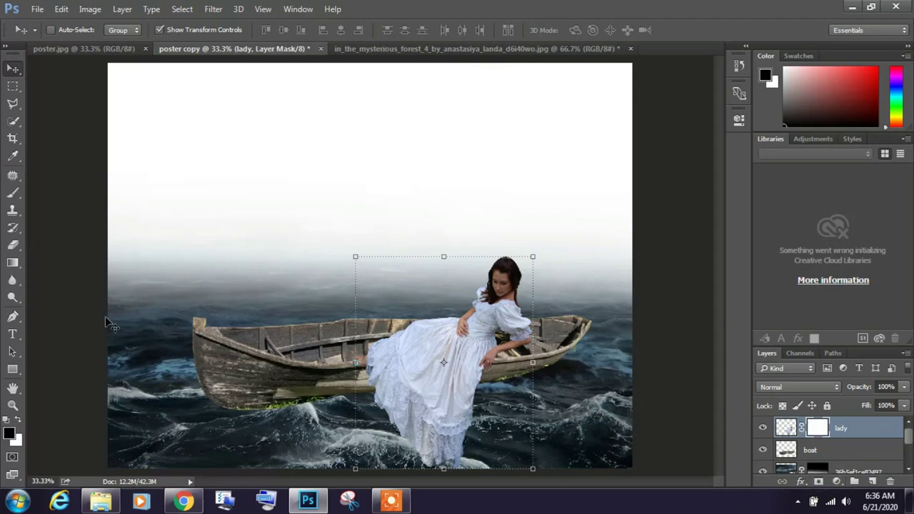
left_click(12, 193)
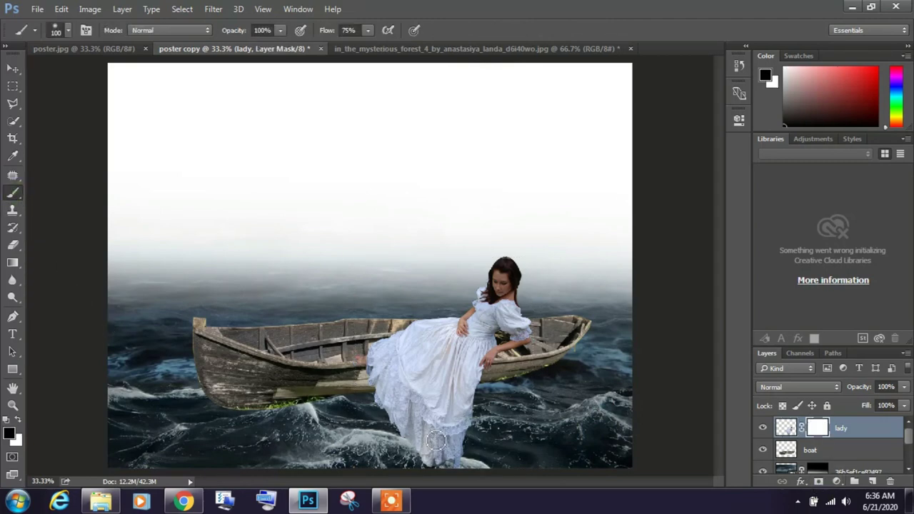
mouse_move(411, 455)
left_mouse_down()
mouse_move(464, 461)
mouse_move(387, 450)
mouse_move(467, 429)
mouse_move(369, 415)
mouse_move(397, 427)
left_mouse_up()
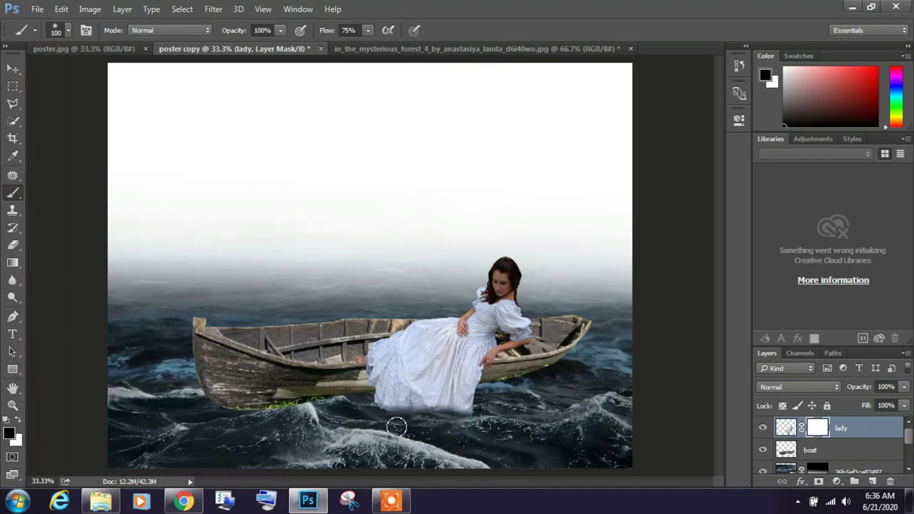
mouse_move(537, 416)
left_mouse_down()
mouse_move(379, 412)
mouse_move(507, 409)
mouse_move(422, 408)
mouse_move(472, 398)
mouse_move(428, 411)
left_mouse_up()
key("ctrl+plus")
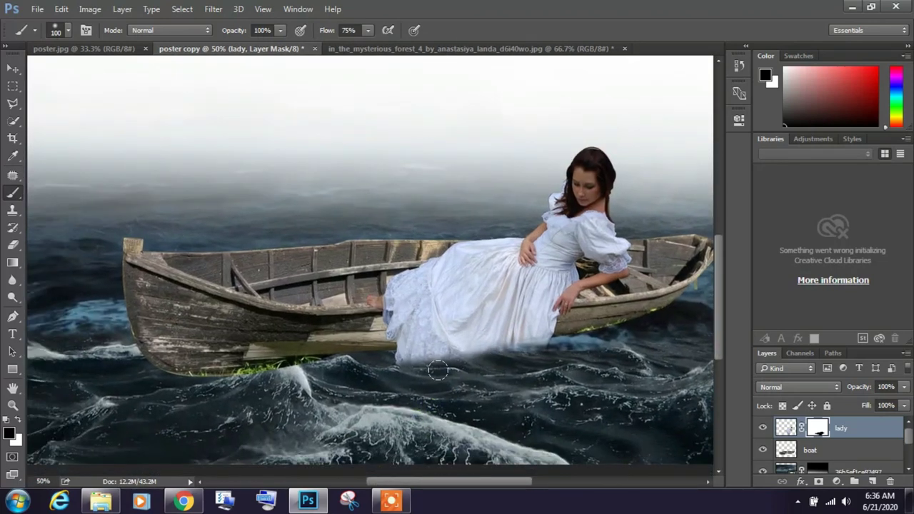
left_click_drag(438, 370, 354, 381)
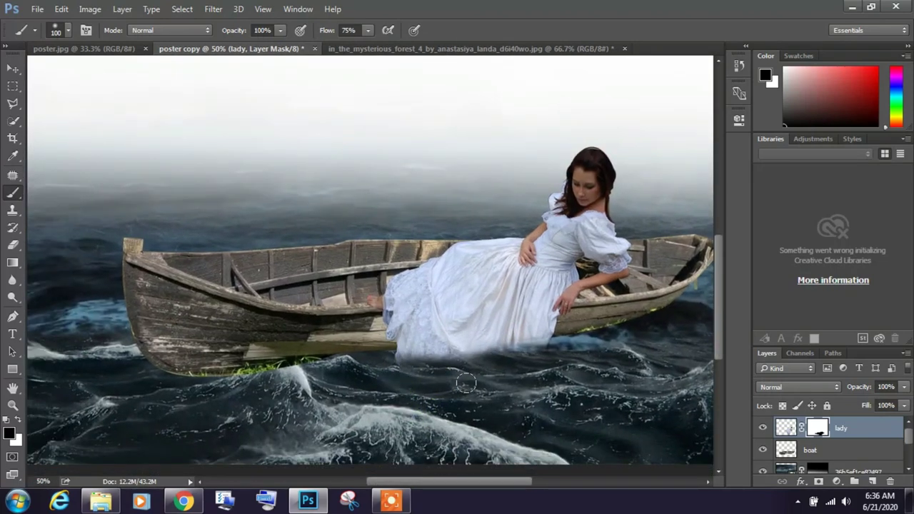
left_click_drag(546, 335, 497, 386)
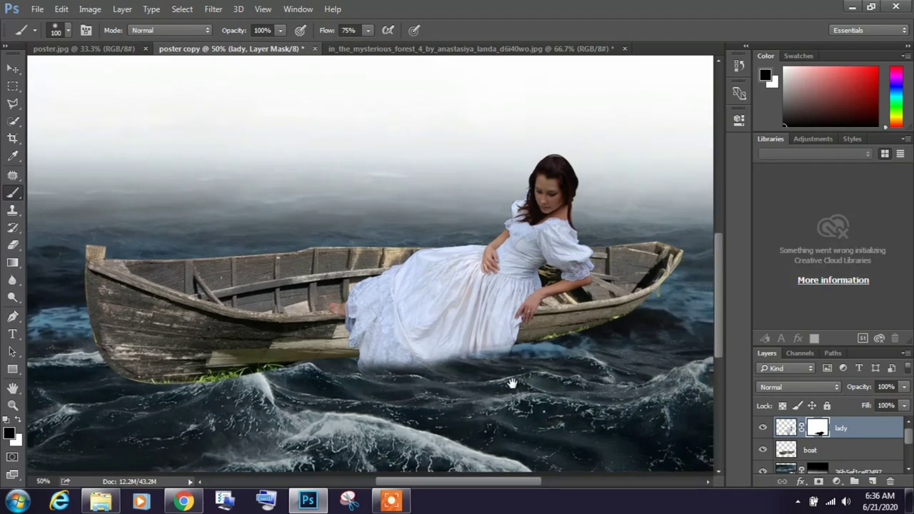
Step: Bring water-splash image 14 from the water_splash folder onto the poster's waves
left_click(848, 7)
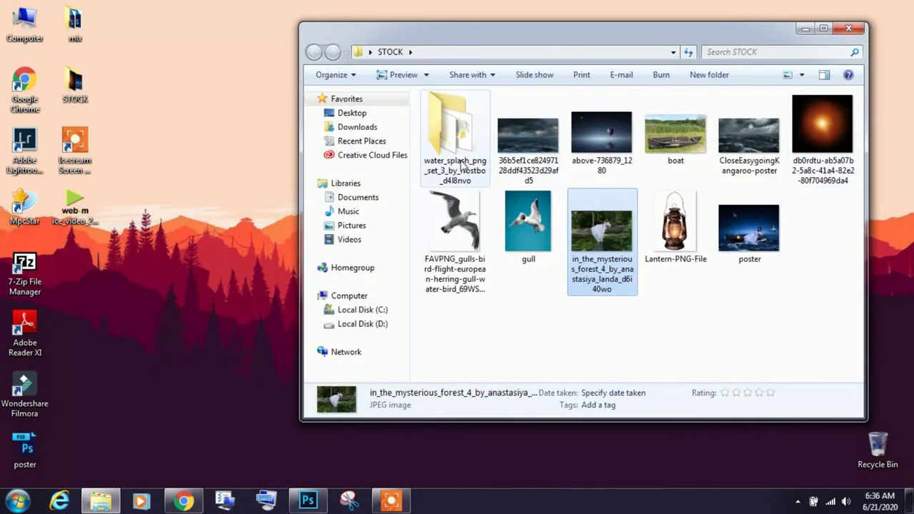
double_click(460, 143)
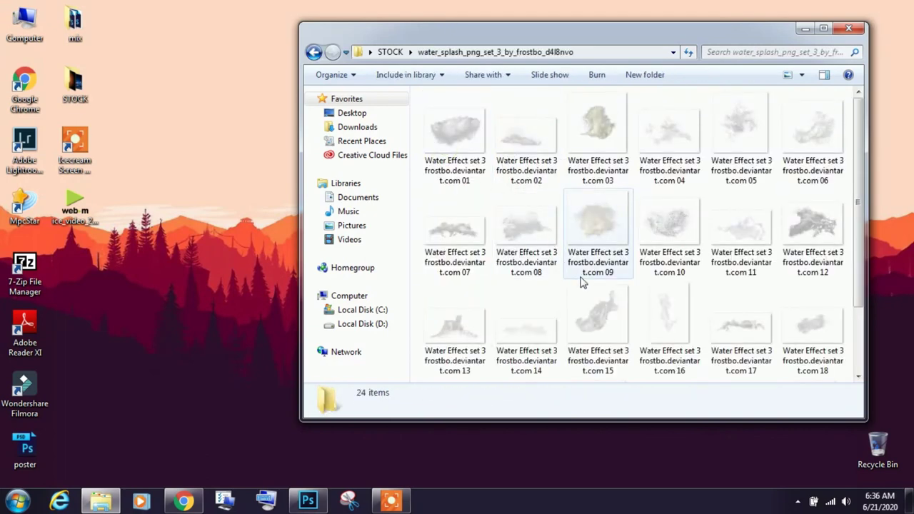
left_click_drag(524, 147, 521, 192)
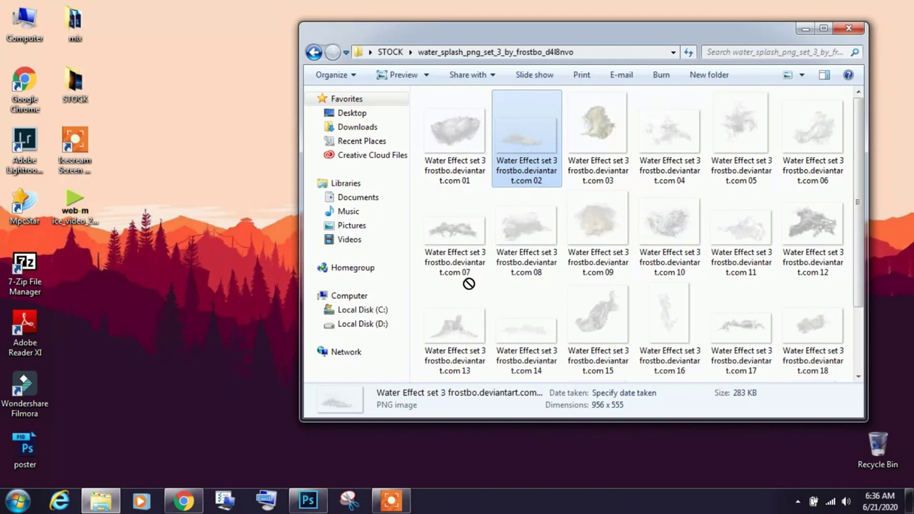
left_click_drag(526, 332, 317, 504)
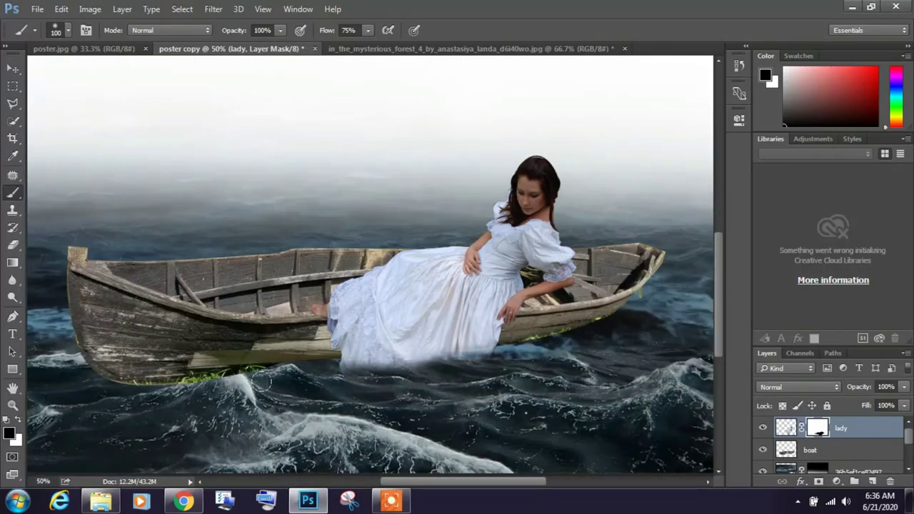
left_click_drag(317, 504, 265, 384)
mouse_move(359, 304)
left_mouse_down()
mouse_move(226, 391)
mouse_move(382, 371)
left_mouse_up()
Step: Confirm splash 14 and place splash 07 on the waves by the hull's left side
key("Return")
key("b")
key("v")
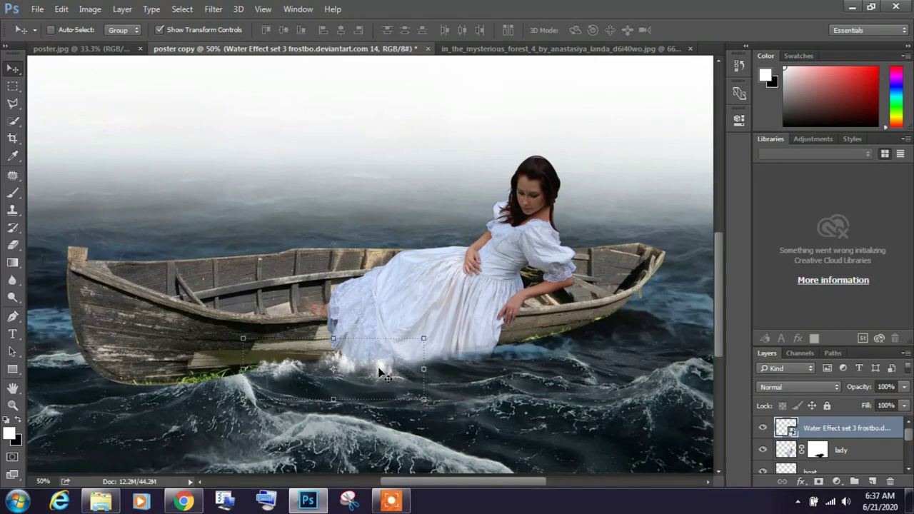
key("alt+Tab")
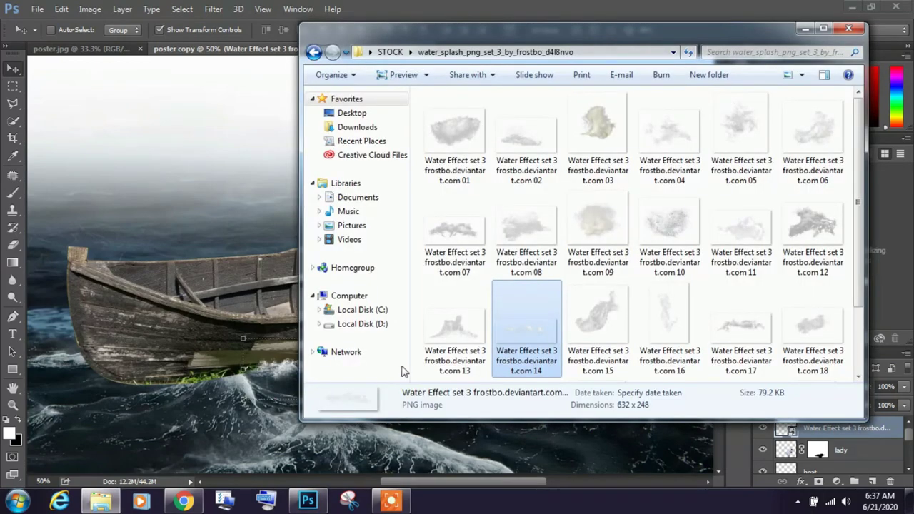
left_click_drag(681, 43, 701, 39)
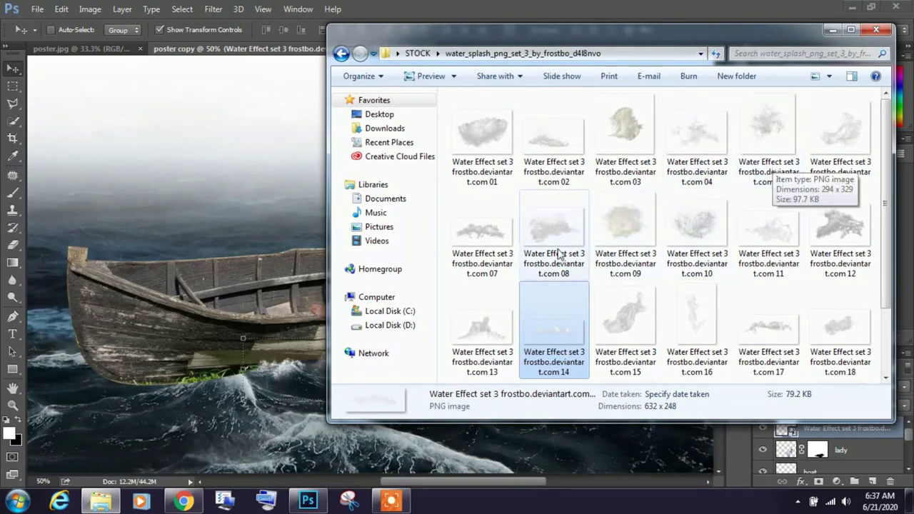
mouse_move(471, 225)
left_mouse_down()
mouse_move(200, 373)
mouse_move(171, 377)
left_mouse_up()
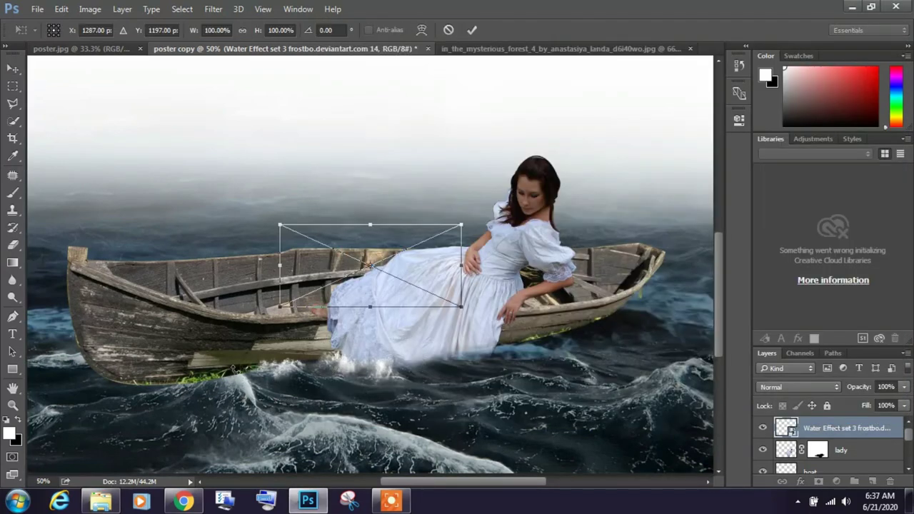
mouse_move(360, 289)
left_mouse_down()
mouse_move(265, 342)
mouse_move(240, 382)
left_mouse_up()
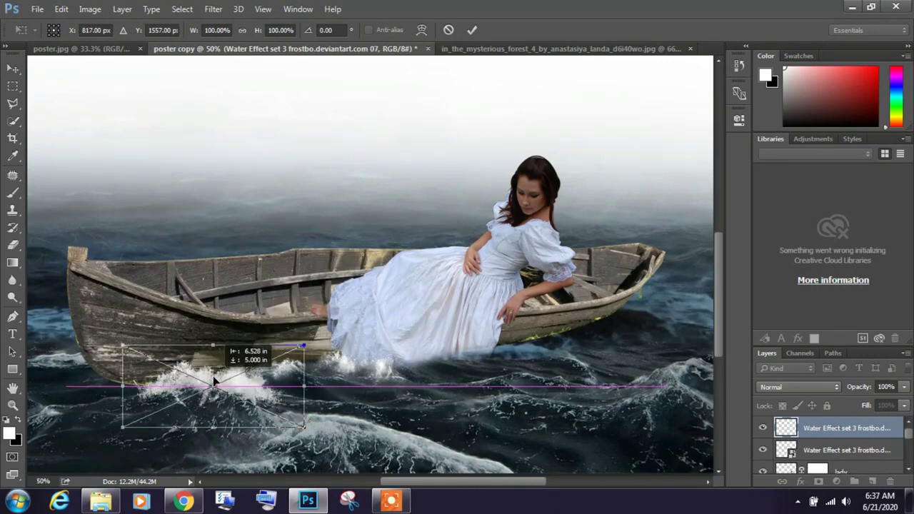
key("Return")
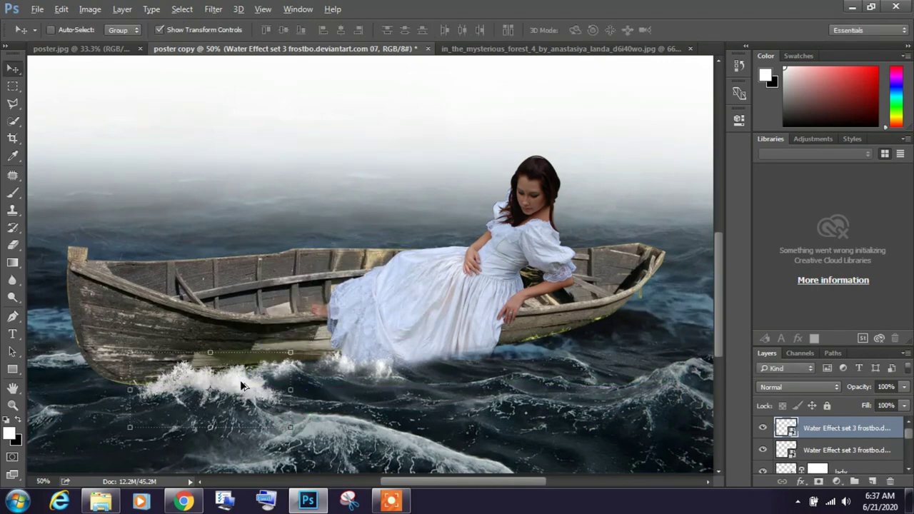
Step: Duplicate splash 07, widen it to about 112%, and position it under the dress hem
left_click_drag(241, 382, 509, 364)
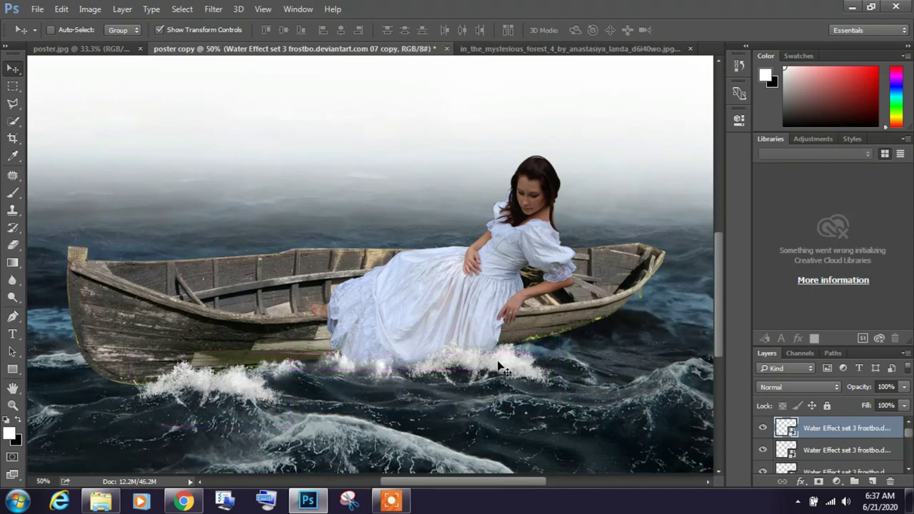
key("ctrl+t")
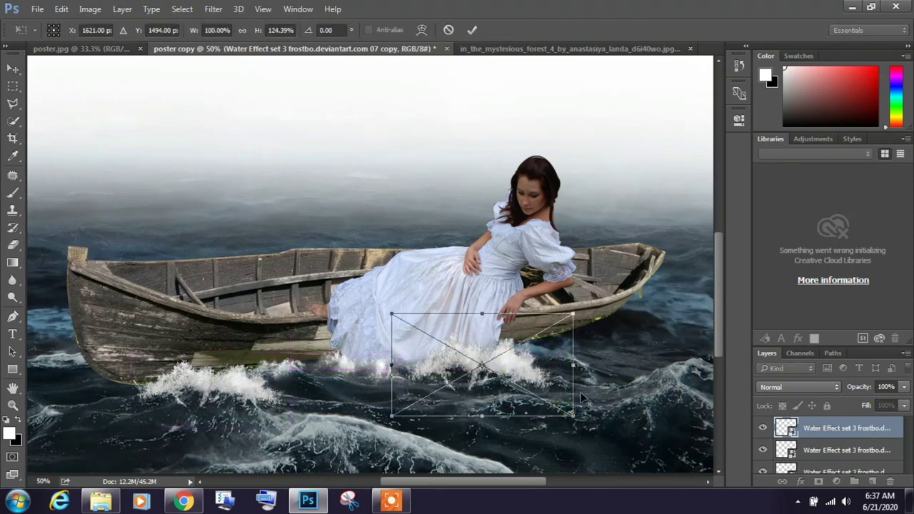
left_click_drag(577, 361, 592, 360)
key("Return")
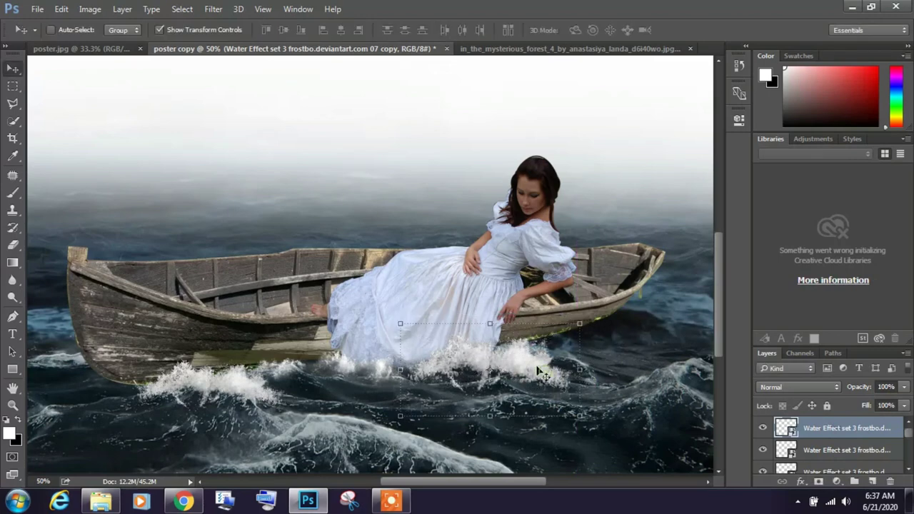
mouse_move(518, 368)
left_mouse_down()
mouse_move(524, 380)
mouse_move(491, 376)
left_mouse_up()
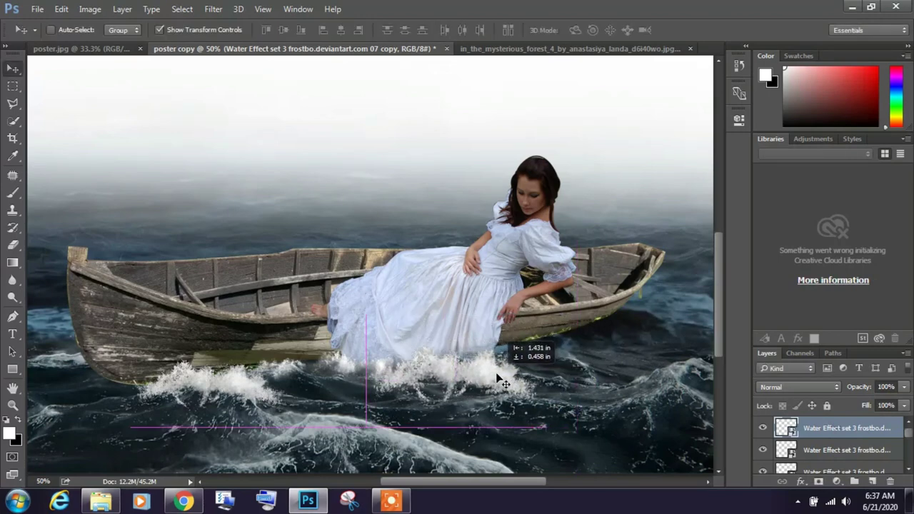
key("ctrl+t")
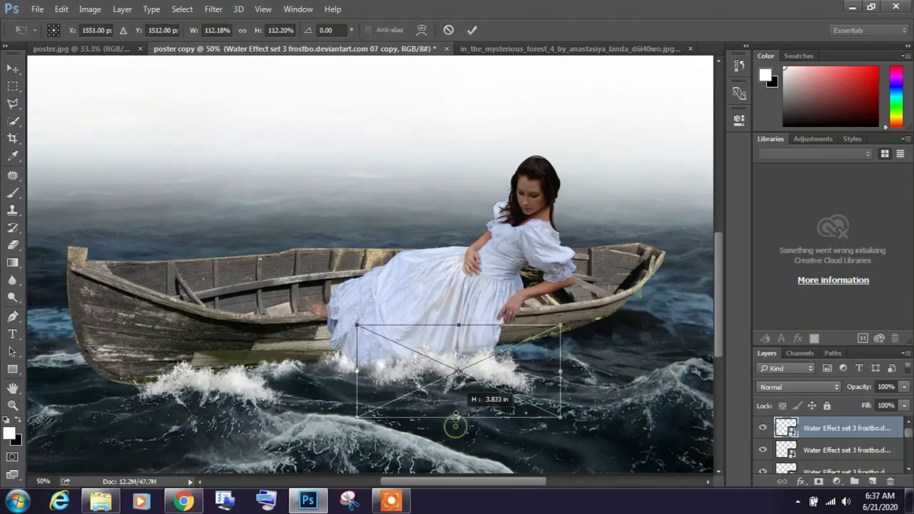
key("Return")
left_click_drag(519, 381, 503, 376)
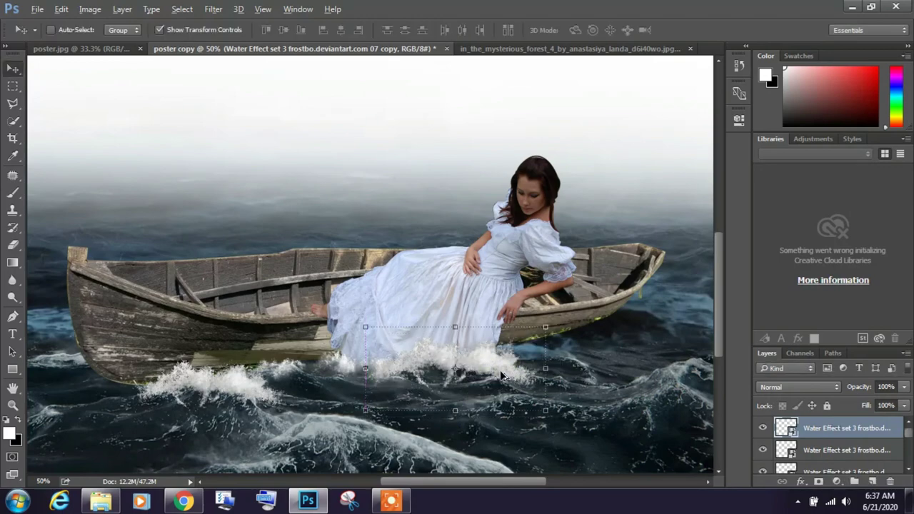
key("alt+Tab")
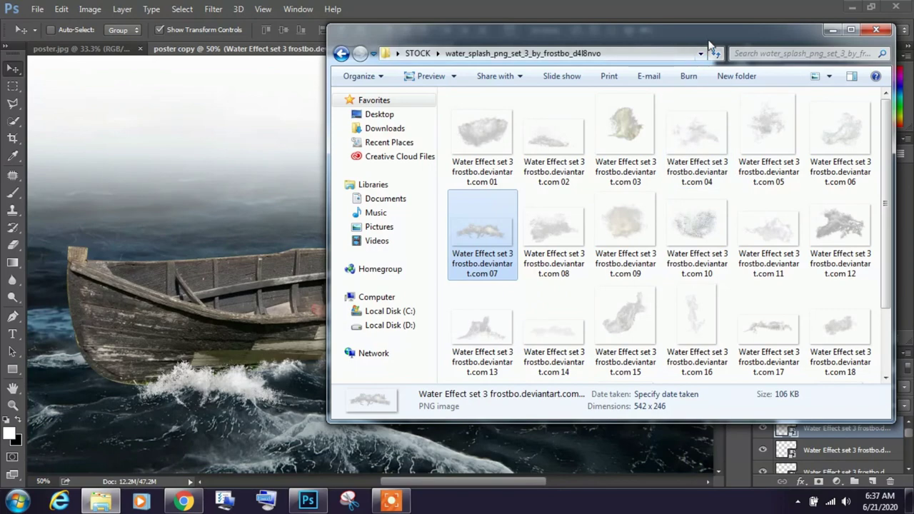
Step: Bring splash 06 into the poster and place it at the boat's right end
left_click_drag(690, 43, 367, 78)
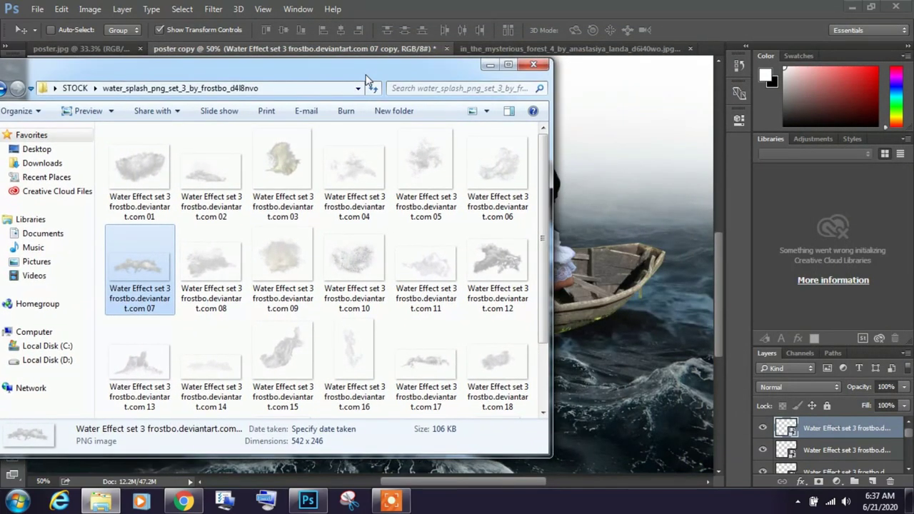
left_click_drag(497, 171, 652, 342)
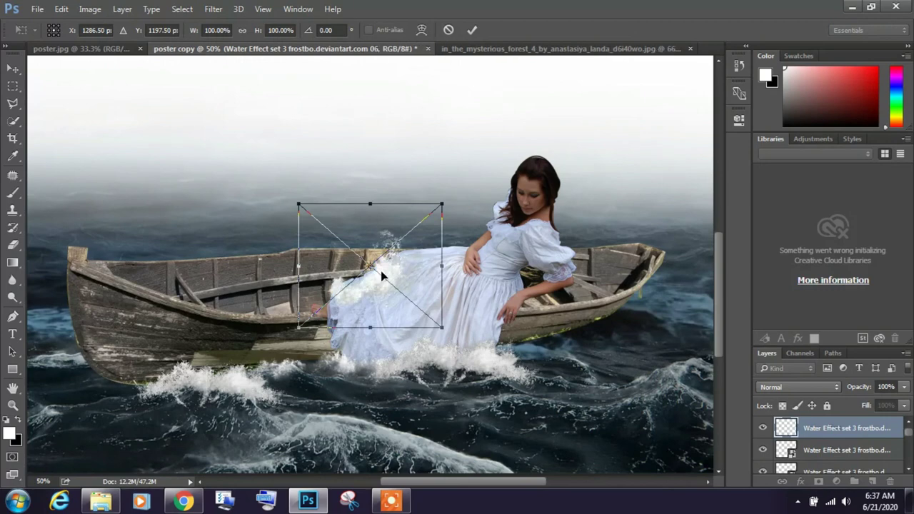
mouse_move(381, 266)
left_mouse_down()
mouse_move(604, 313)
mouse_move(594, 315)
left_mouse_up()
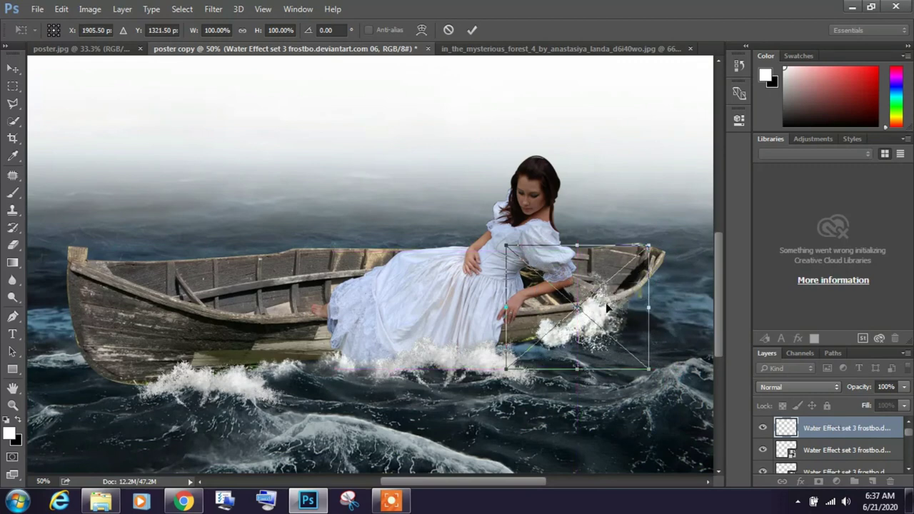
key("Return")
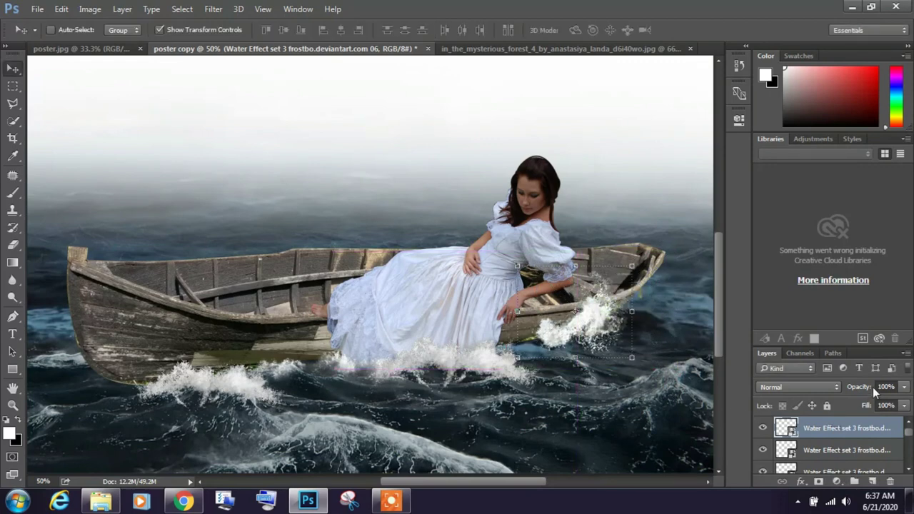
left_click_drag(872, 387, 858, 389)
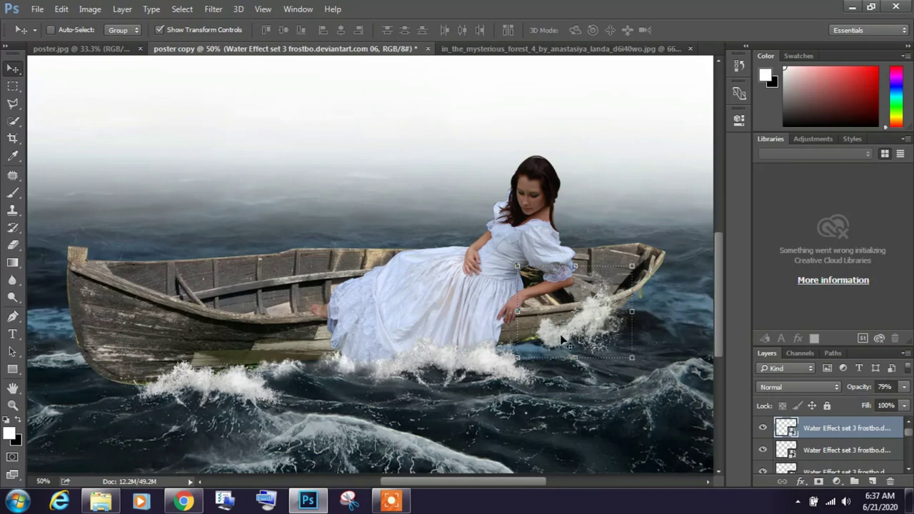
left_click_drag(582, 340, 564, 344)
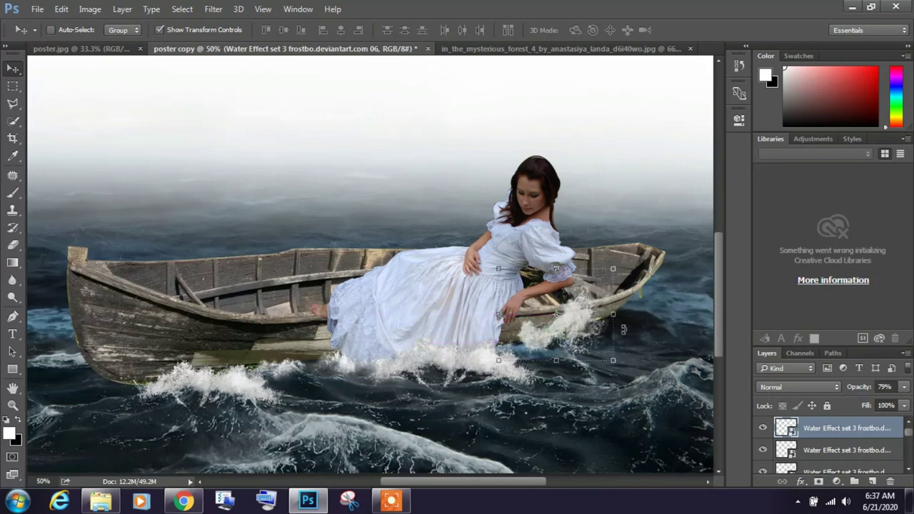
Step: Set splash 06 to 97% opacity, lower it slightly, and select the boat layer
key("ctrl+minus")
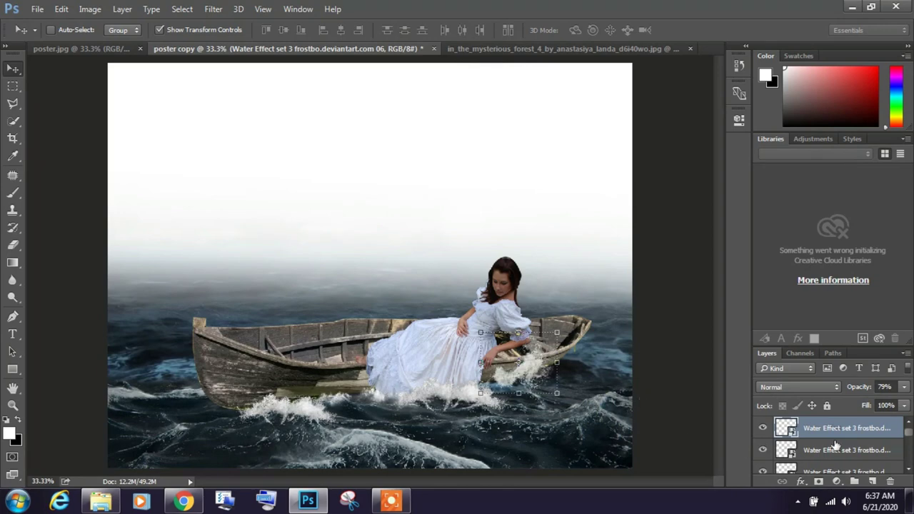
left_click(871, 386)
type("97")
key("Return")
mouse_move(528, 377)
left_mouse_down()
mouse_move(592, 357)
mouse_move(520, 388)
left_mouse_up()
key("Return")
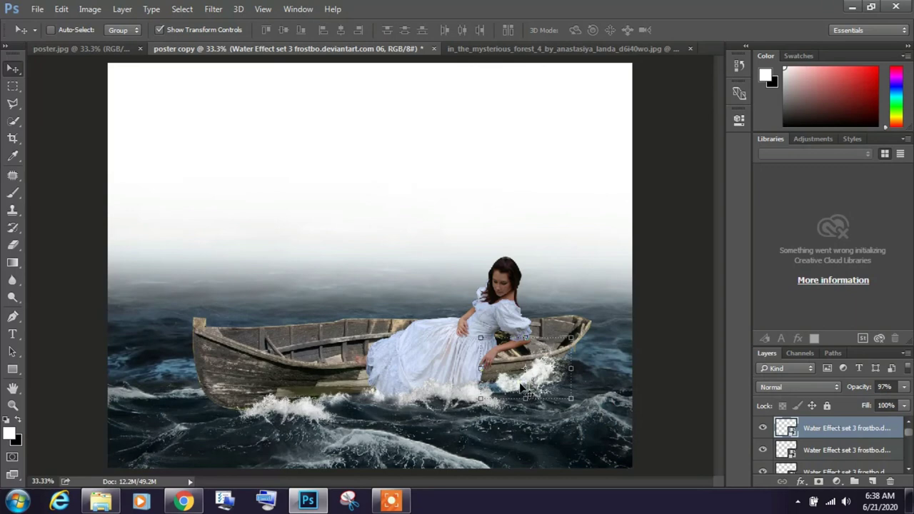
right_click(258, 368)
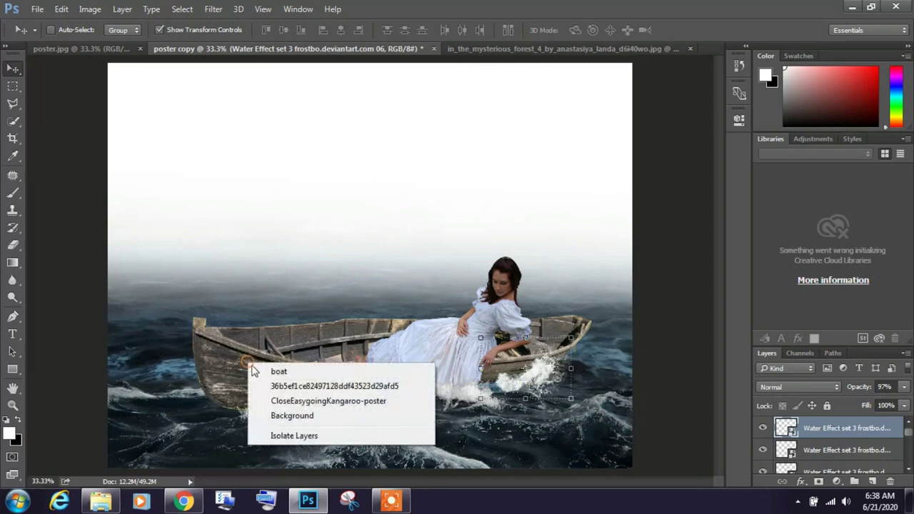
left_click(261, 371)
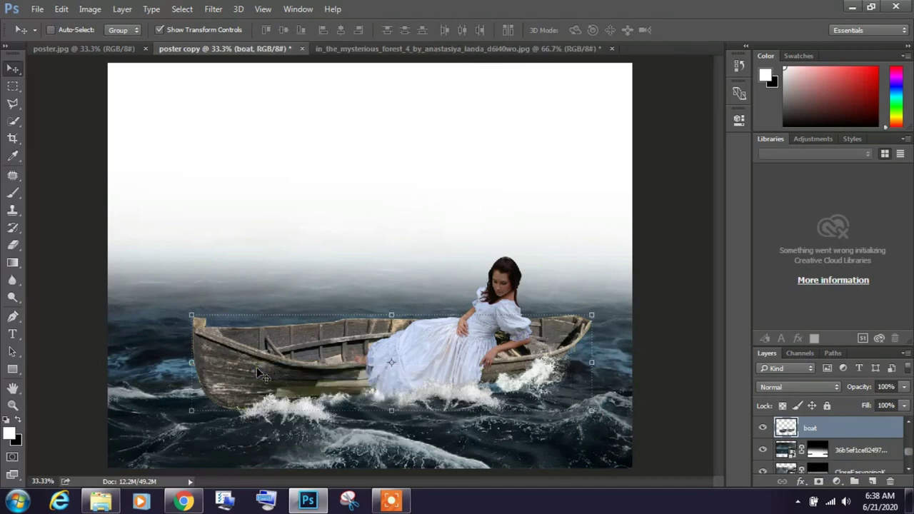
Step: Browse the water_splash_png_set_3 images, select the tenth splash, then minimize the folder
left_click(104, 503)
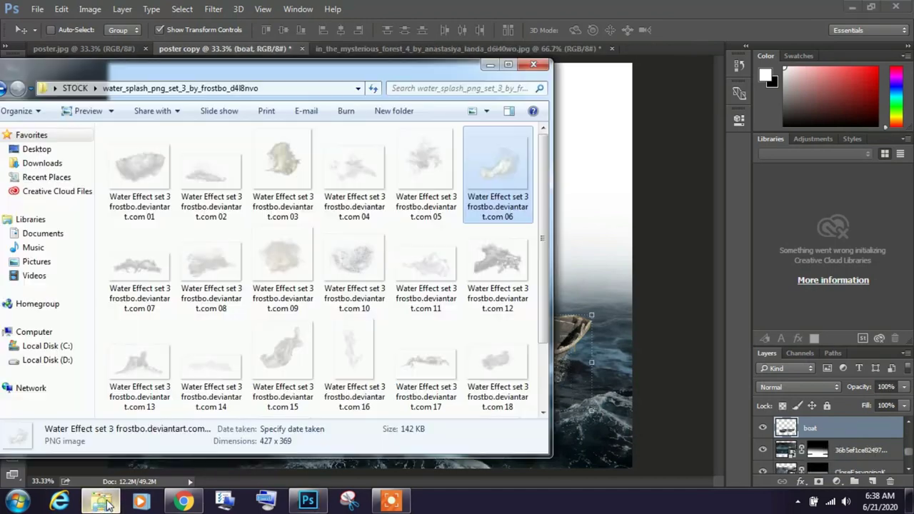
left_click_drag(338, 76, 491, 79)
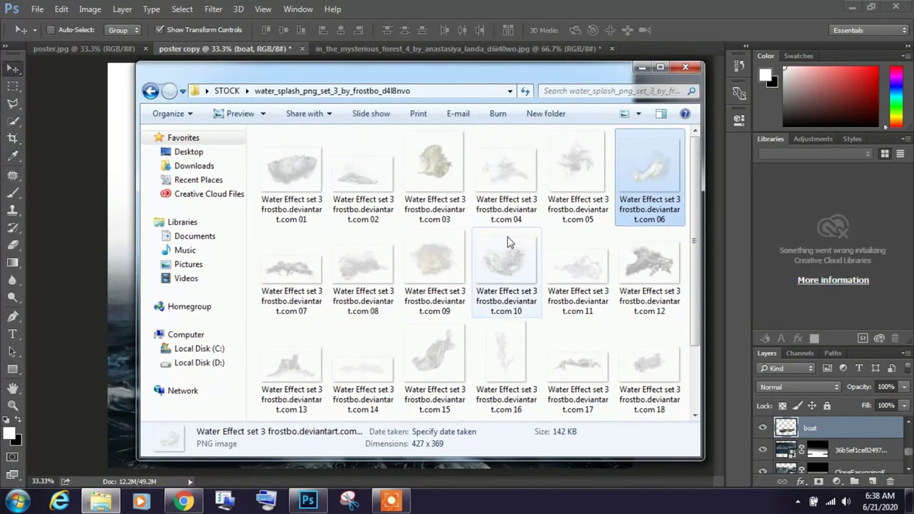
left_click(501, 265)
scroll(554, 296, "down", 1)
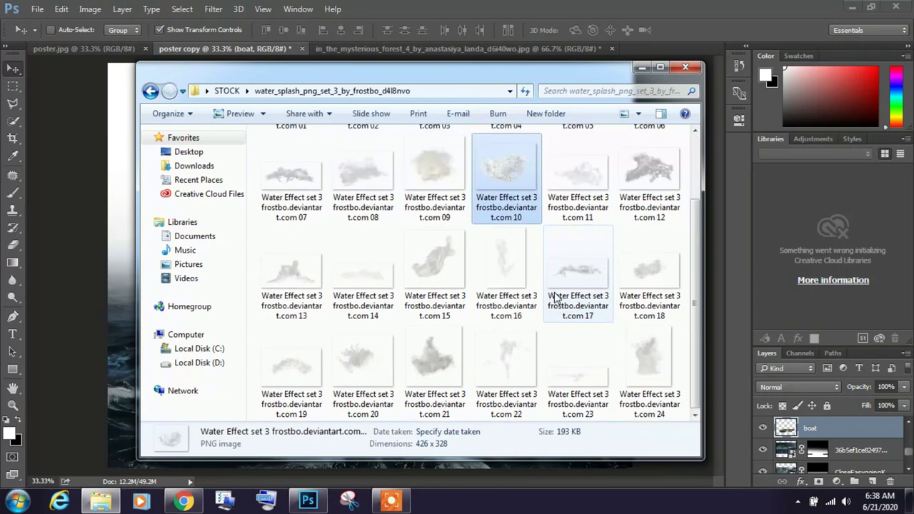
scroll(555, 298, "up", 1)
scroll(555, 298, "down", 1)
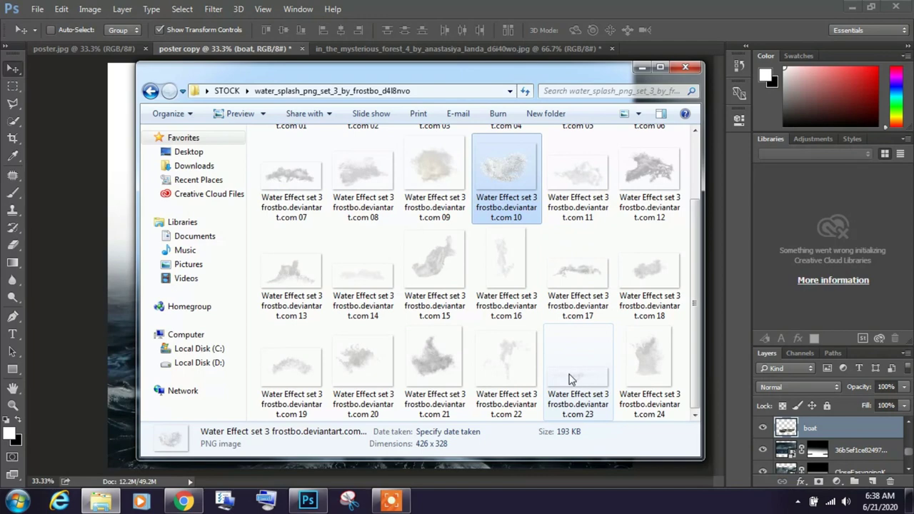
left_click(642, 68)
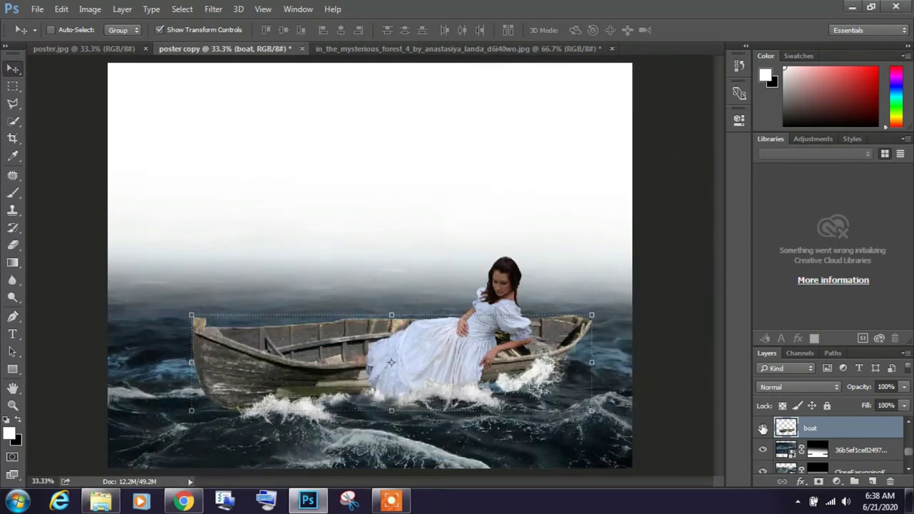
Step: Clip a Levels adjustment to the boat with midtones at 0.58, then reselect the boat layer
left_click(837, 481)
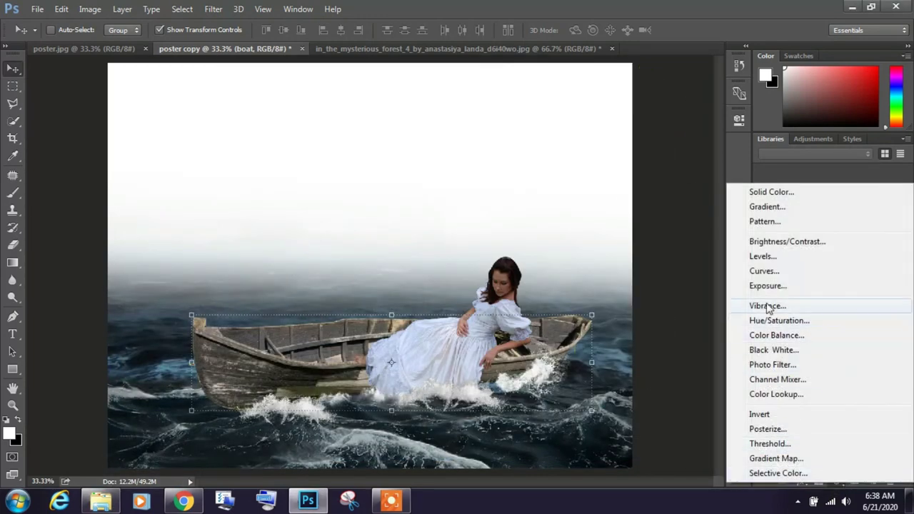
left_click(763, 259)
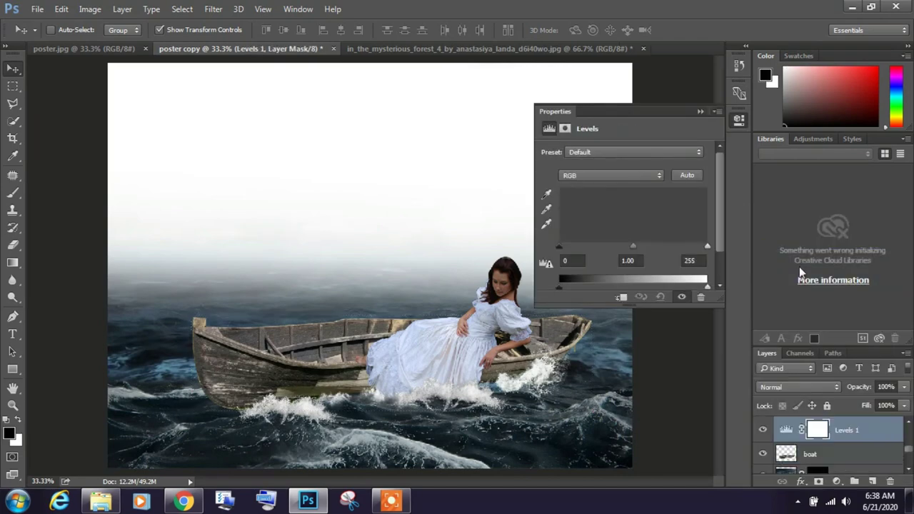
left_click(622, 297)
left_click_drag(634, 247, 658, 248)
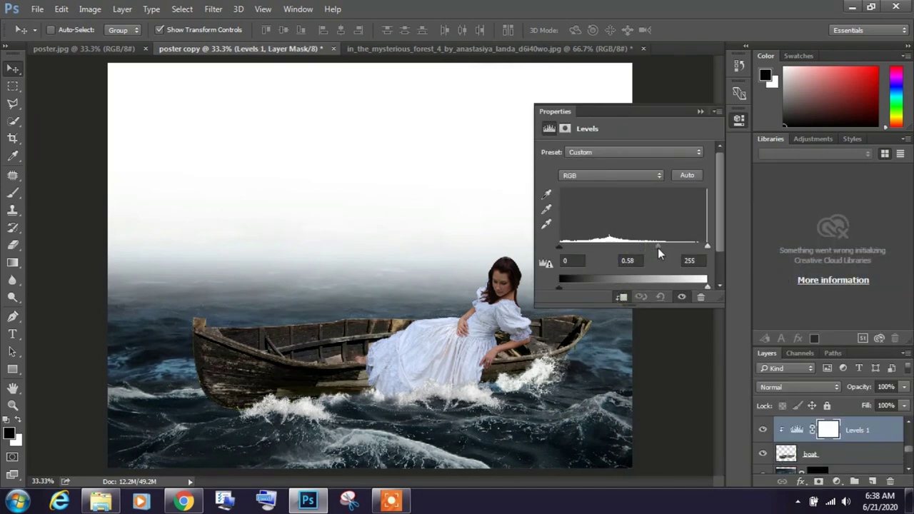
left_click(700, 112)
left_click(818, 457)
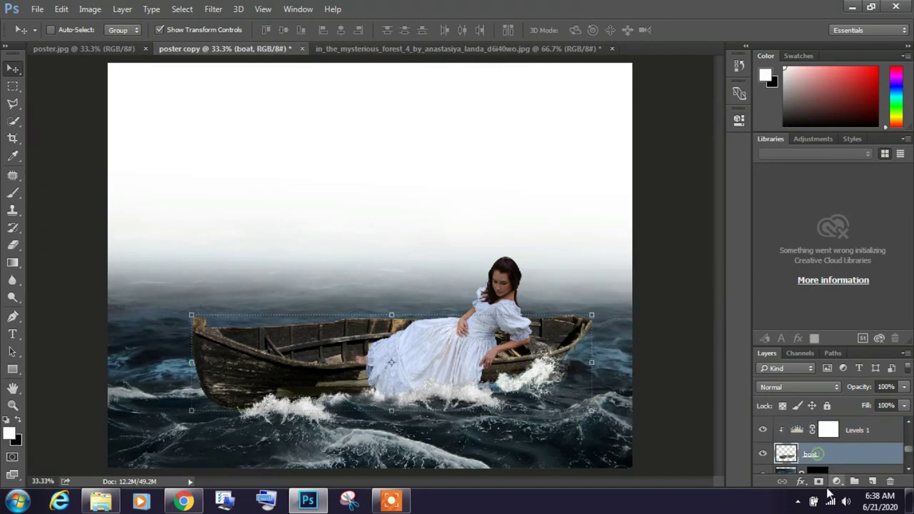
left_click(837, 484)
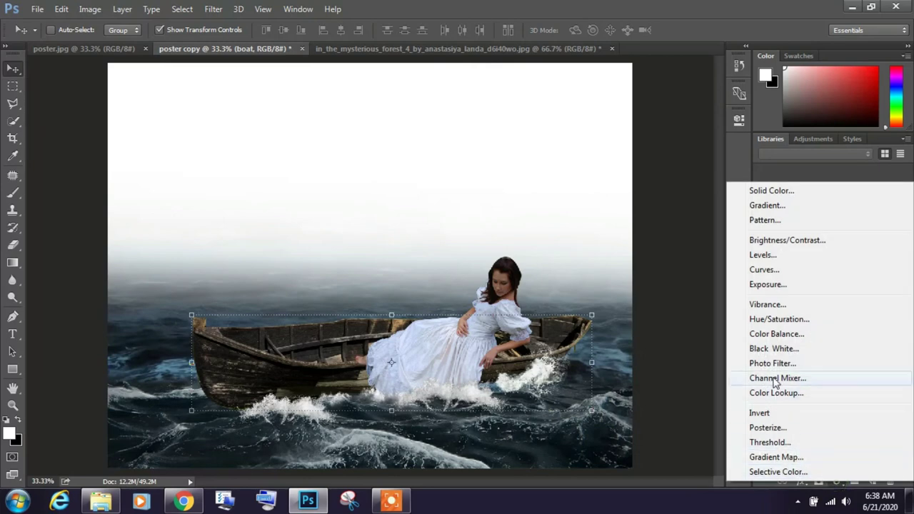
Step: Clip an Exposure adjustment to the boat: exposure +0.11, offset +0.0165, gamma 0.76
left_click(767, 285)
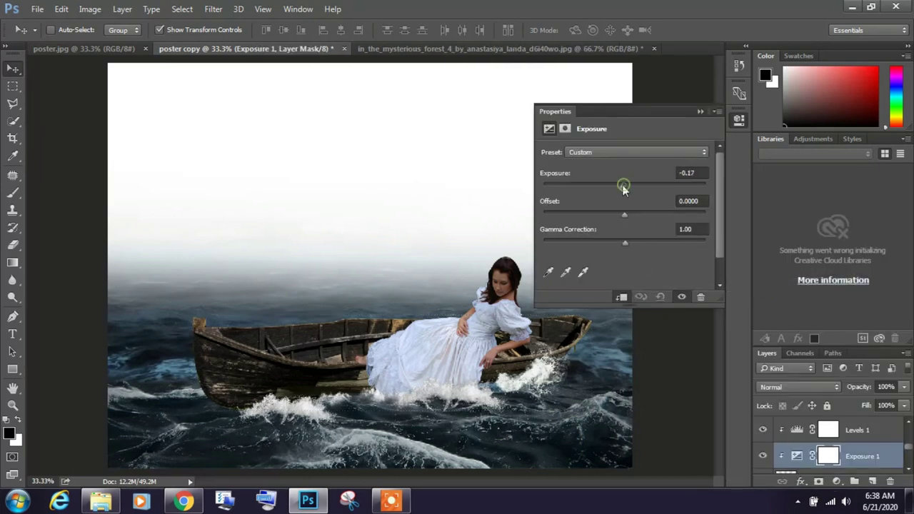
left_click_drag(622, 185, 625, 185)
mouse_move(626, 218)
left_mouse_down()
mouse_move(640, 243)
mouse_move(620, 244)
mouse_move(640, 247)
left_mouse_up()
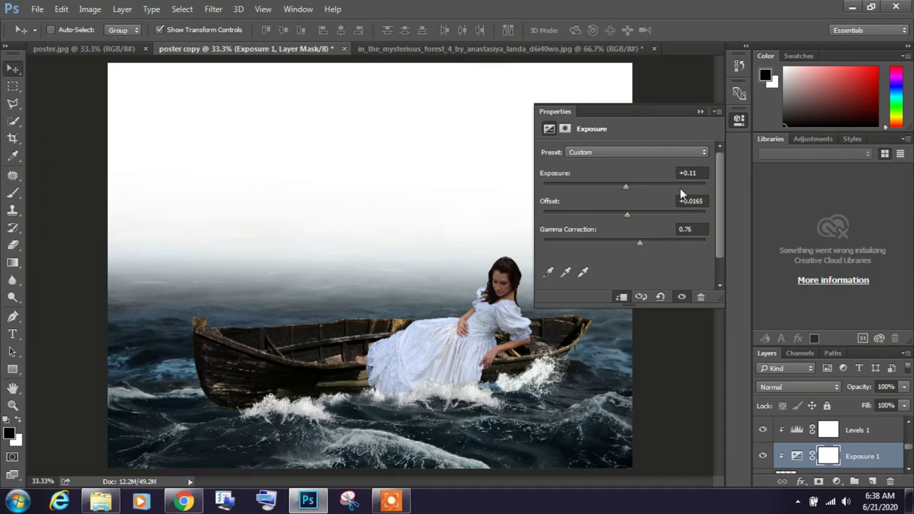
left_click(700, 113)
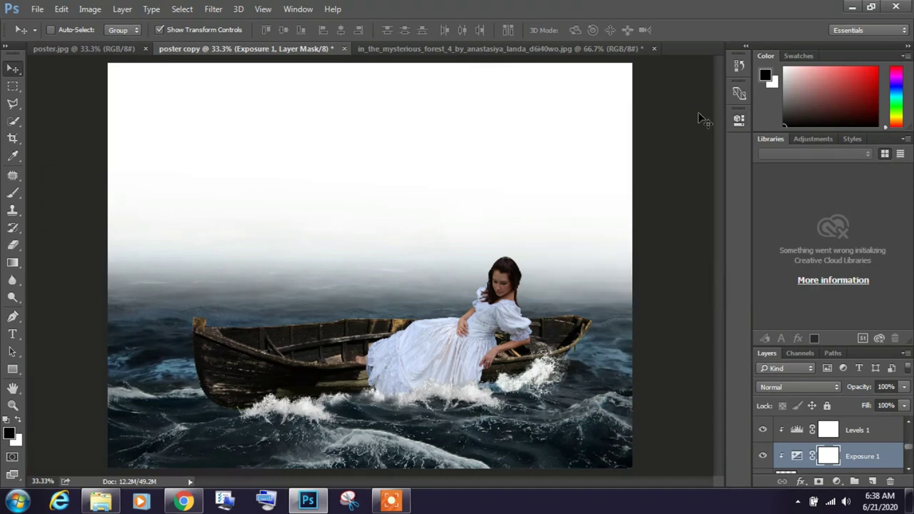
Step: Select the lady layer and add a Levels adjustment clipped to it
right_click(468, 353)
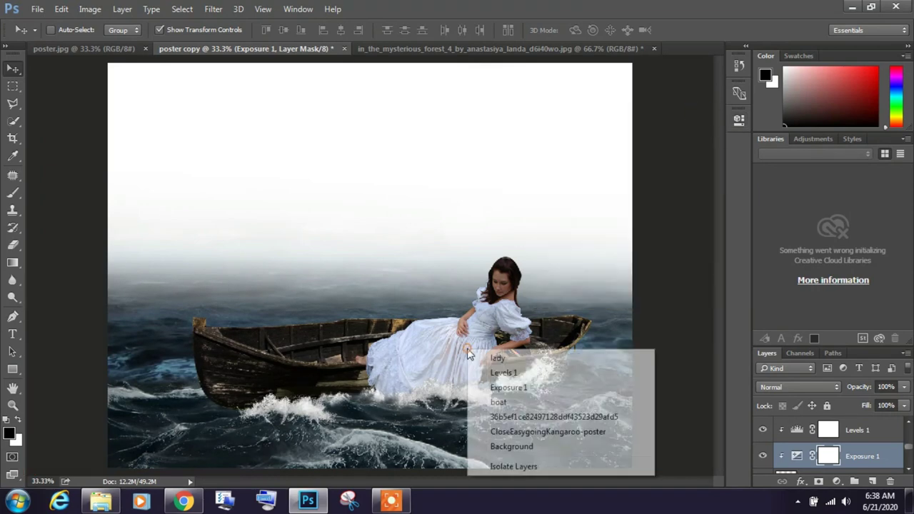
left_click(484, 360)
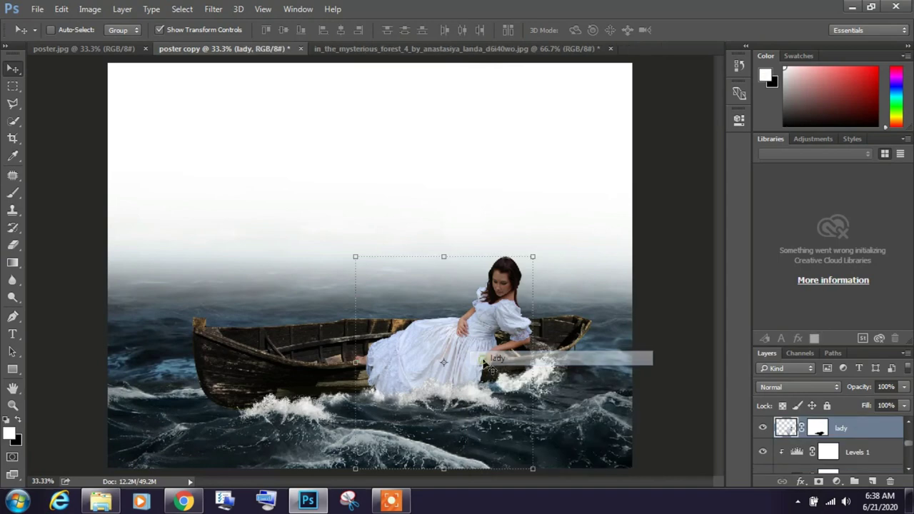
left_click(836, 483)
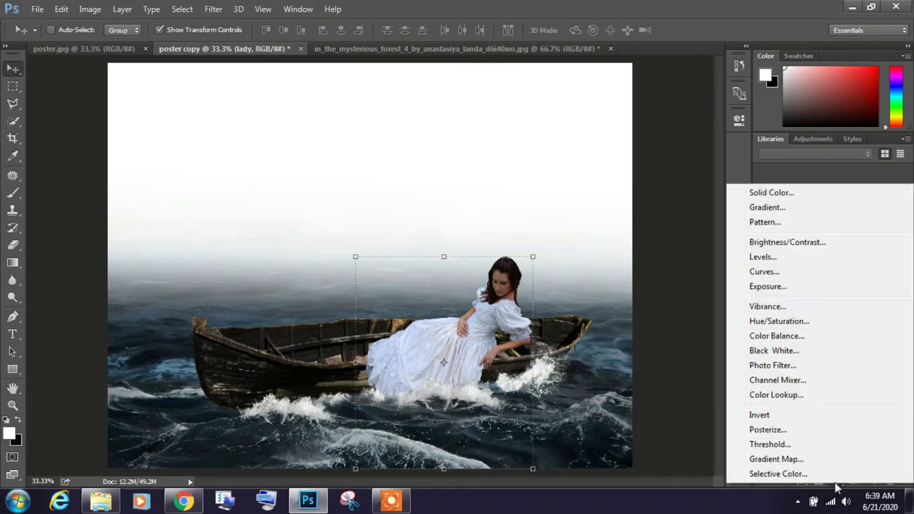
left_click(782, 258)
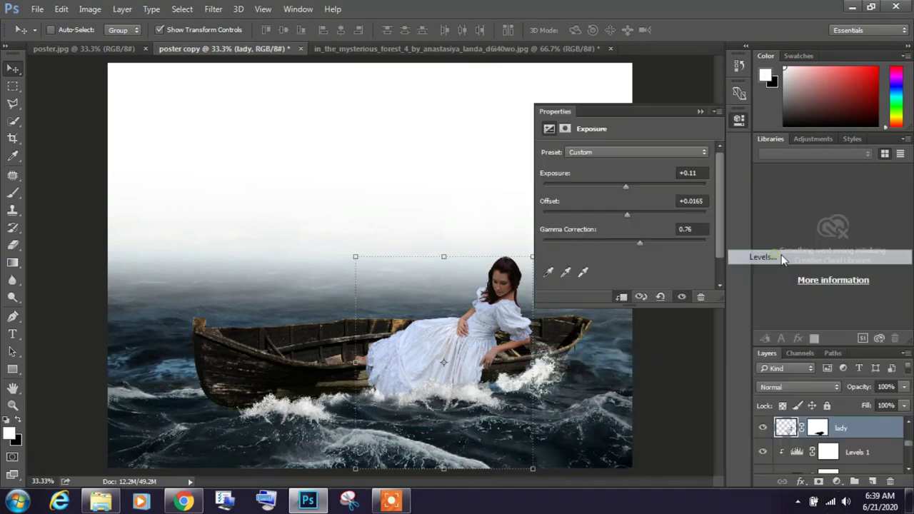
left_click(623, 298)
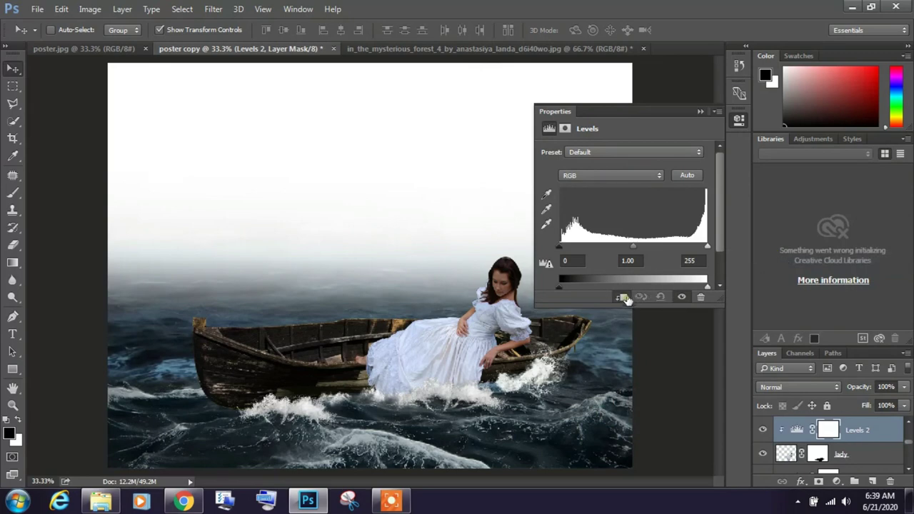
Step: Tone the woman down with Levels midtones 0.80 and white input 239
left_click_drag(634, 246, 641, 248)
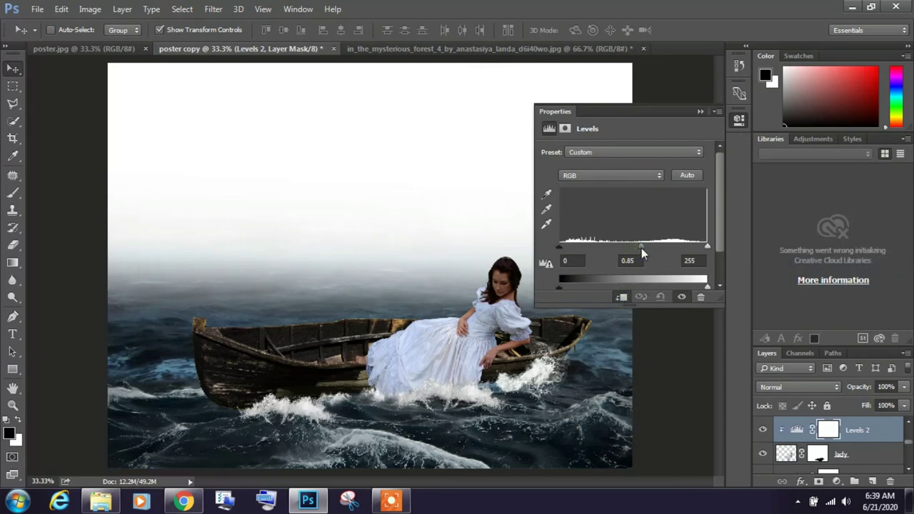
left_click_drag(707, 248, 707, 249)
left_click_drag(705, 285, 683, 295)
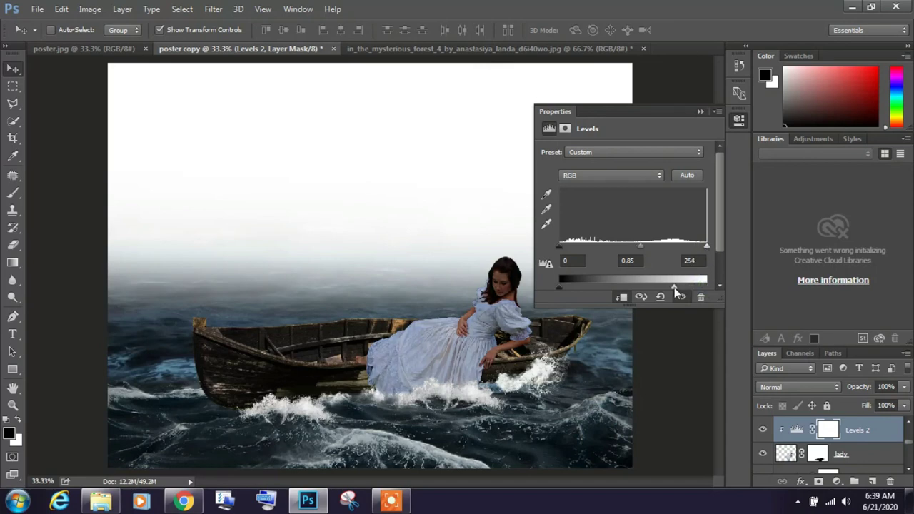
left_click_drag(641, 245, 647, 245)
left_click_drag(704, 246, 697, 247)
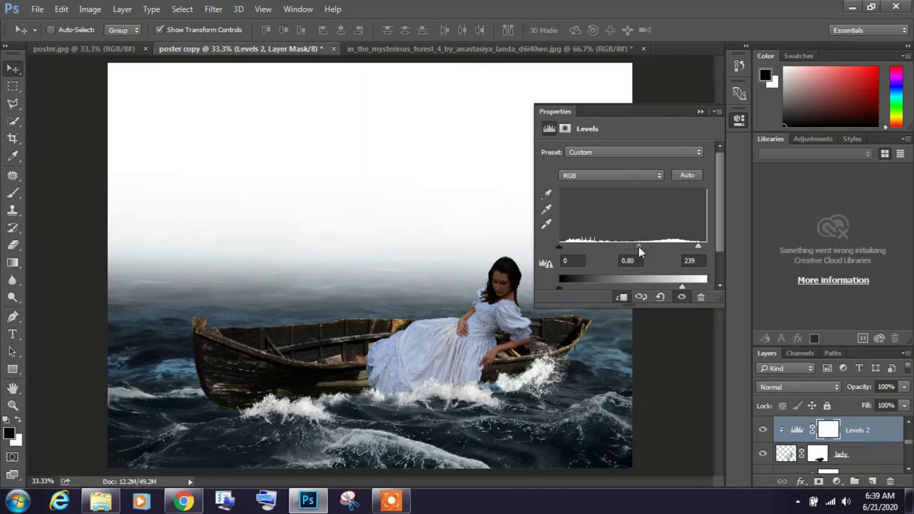
left_click_drag(698, 247, 696, 246)
left_click(700, 111)
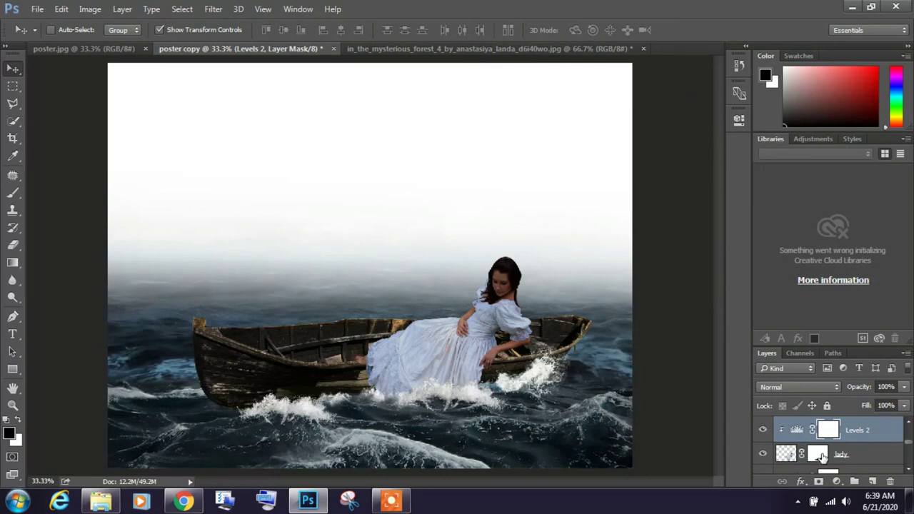
Step: Paint the Levels 2 mask over the woman's arm and hands with a 30 px brush
left_click(542, 320, "ctrl")
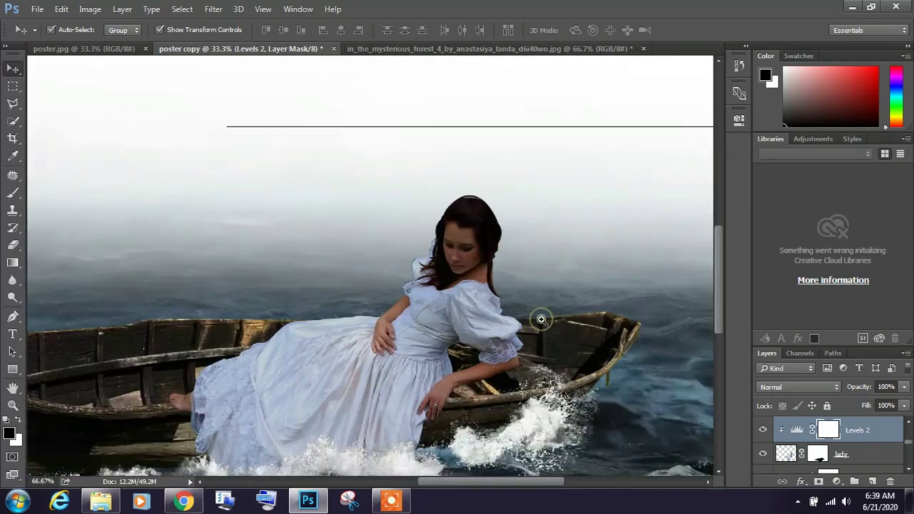
left_click(541, 320, "ctrl")
key("b")
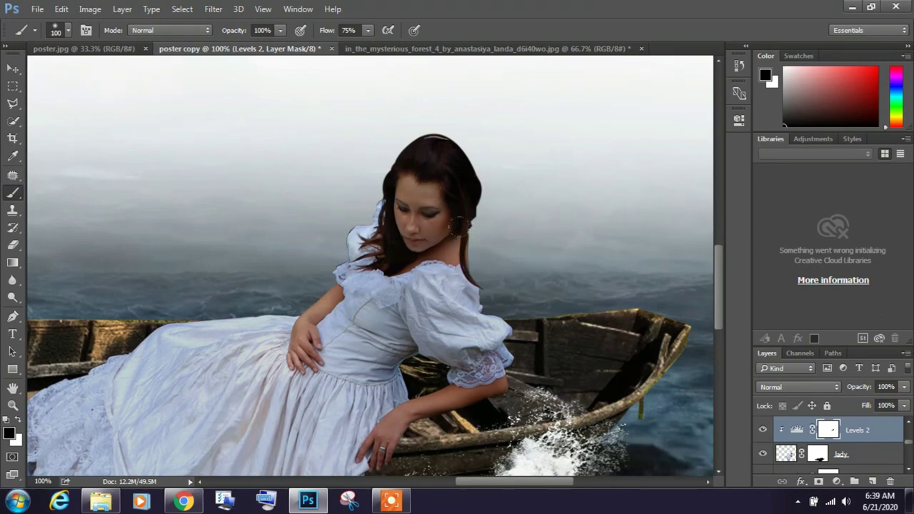
left_click_drag(508, 332, 543, 275)
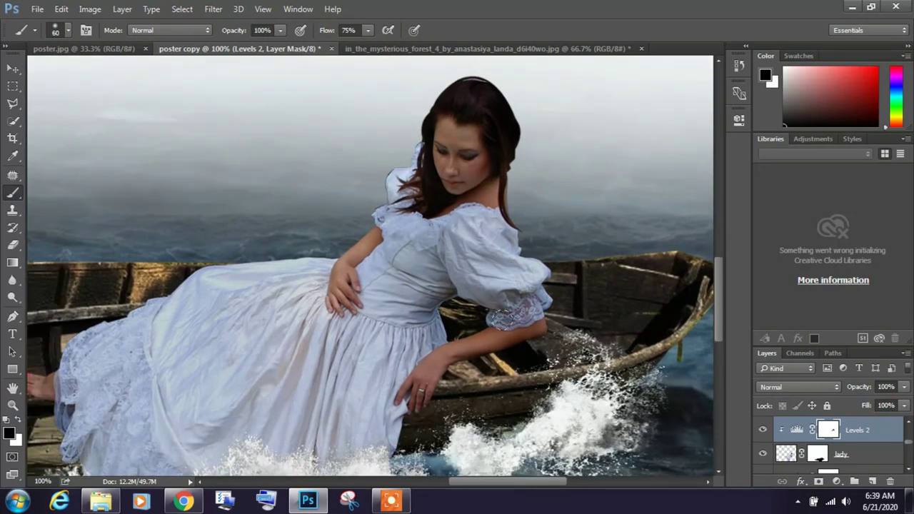
key("bracketleft")
key("bracketleft")
key("bracketleft")
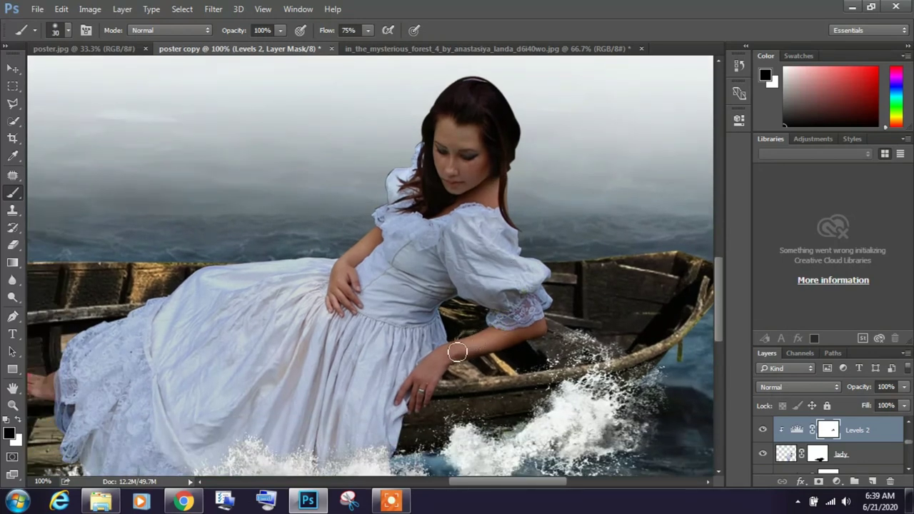
key("bracketleft")
key("bracketleft")
key("bracketleft")
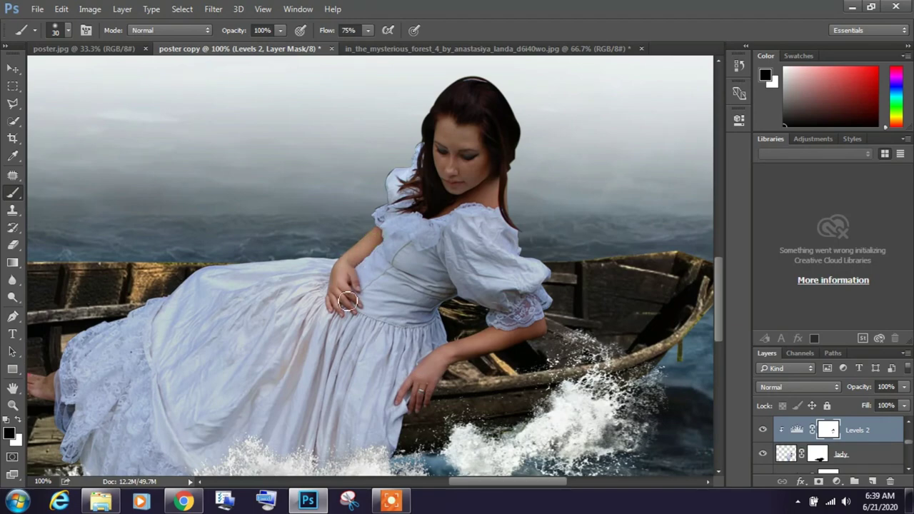
scroll(355, 215, "down", 1)
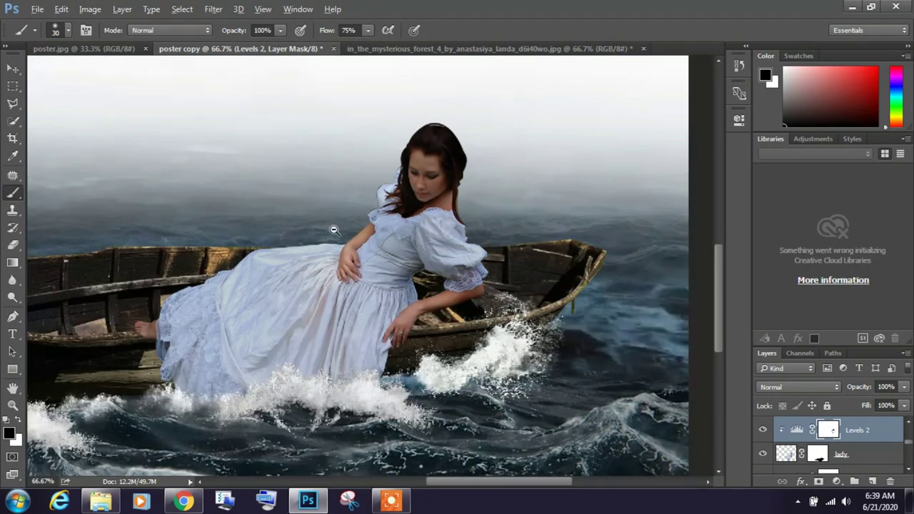
scroll(332, 228, "down", 1)
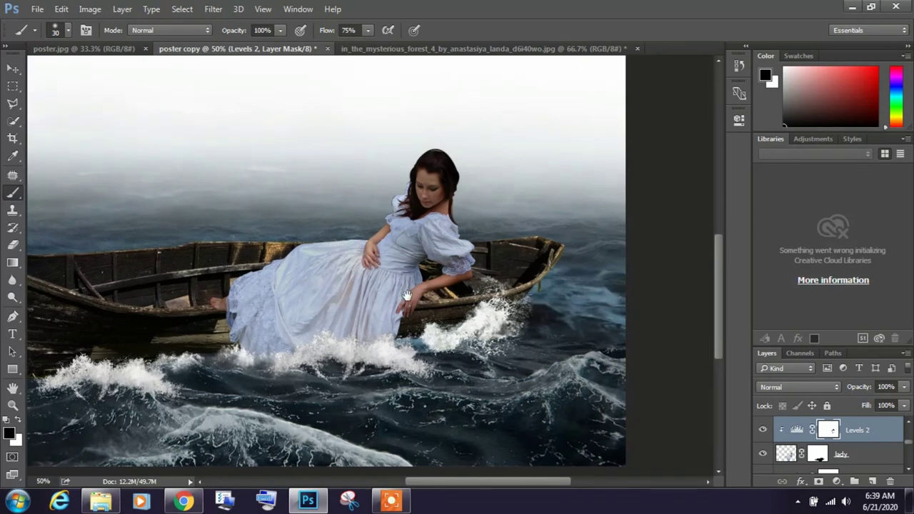
scroll(405, 297, "down", 1)
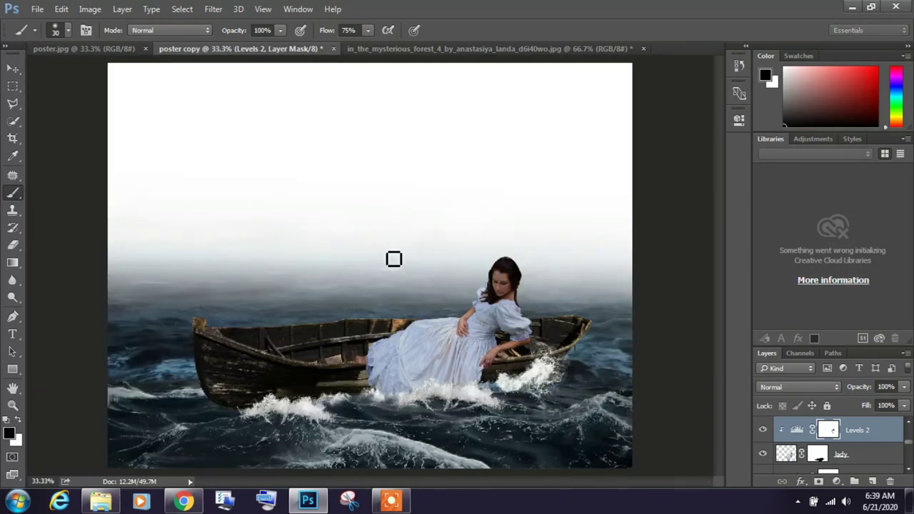
Step: Pick the 1136 brush preset from the canvas preset picker
right_click(393, 197)
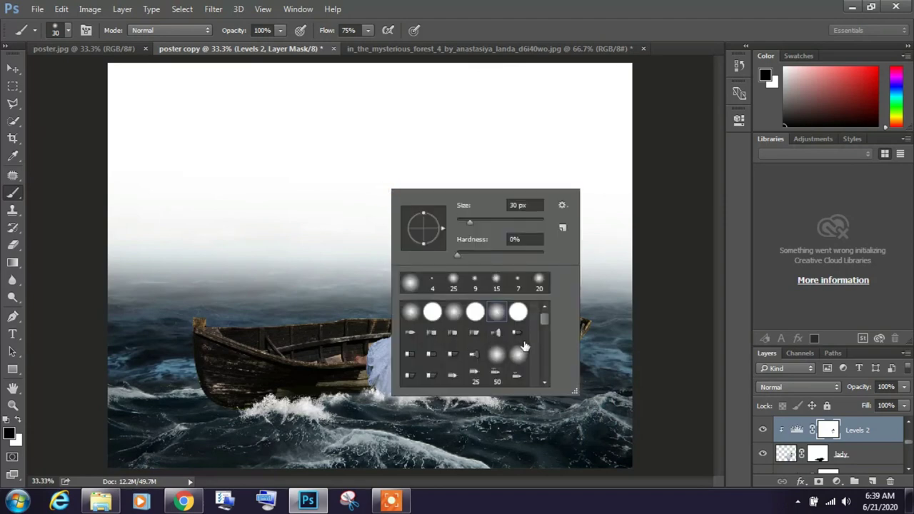
scroll(525, 347, "down", 2)
scroll(526, 347, "down", 2)
scroll(528, 349, "down", 3)
scroll(529, 350, "down", 2)
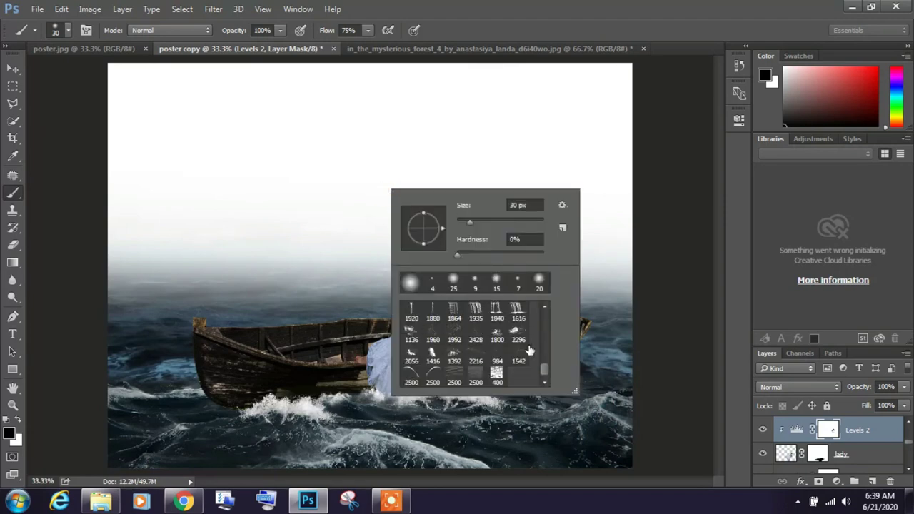
scroll(531, 352, "up", 1)
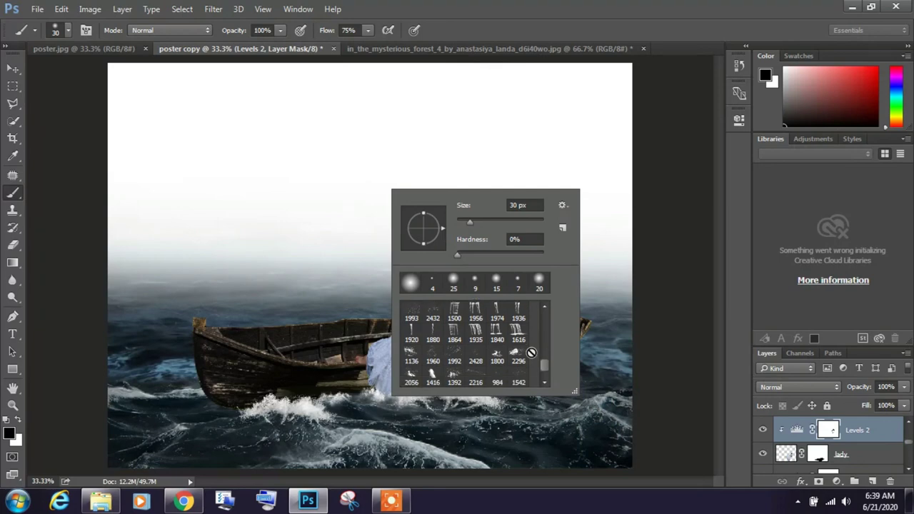
left_click(412, 355)
key("Return")
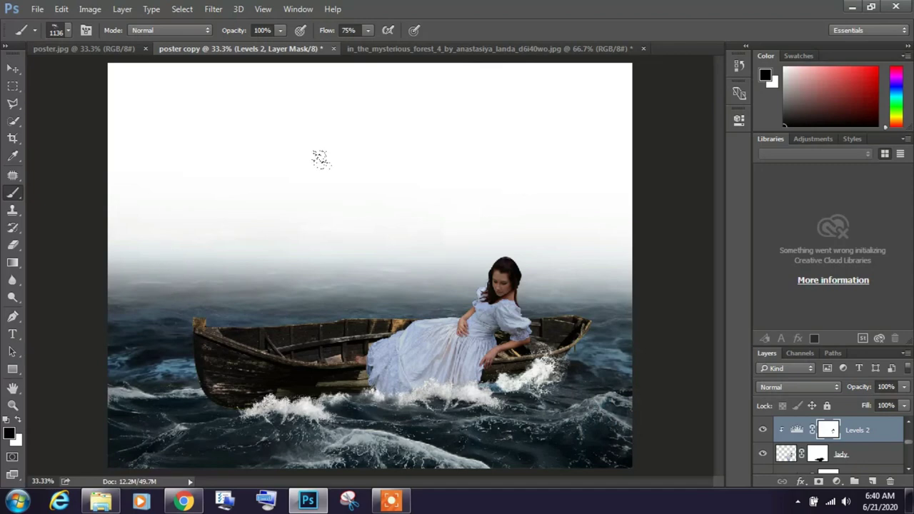
Step: Switch to the 2296 splash brush preset and make the brush slightly smaller
right_click(435, 239)
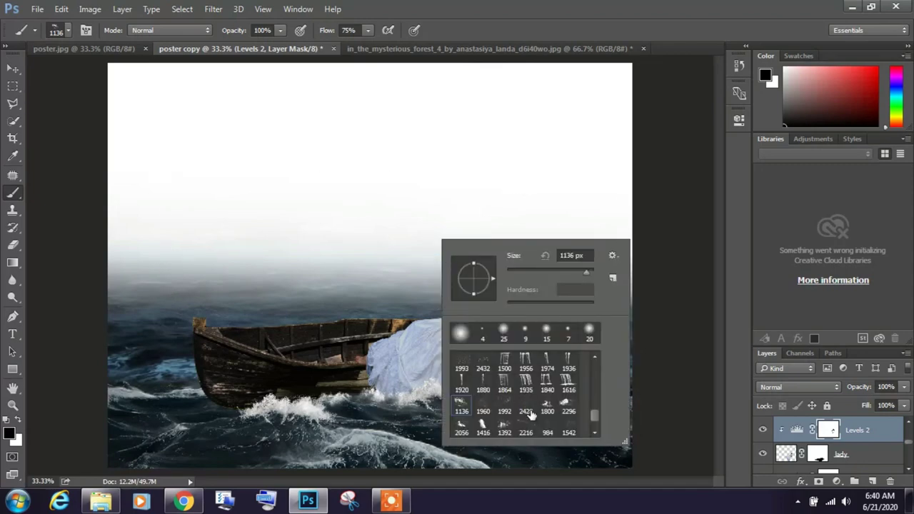
scroll(530, 415, "up", 1)
scroll(568, 421, "down", 1)
scroll(567, 421, "down", 1)
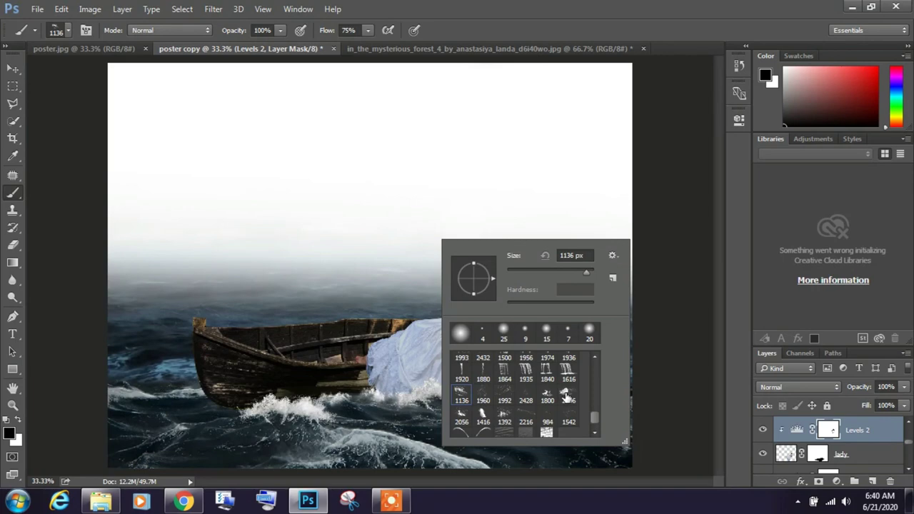
left_click(567, 396)
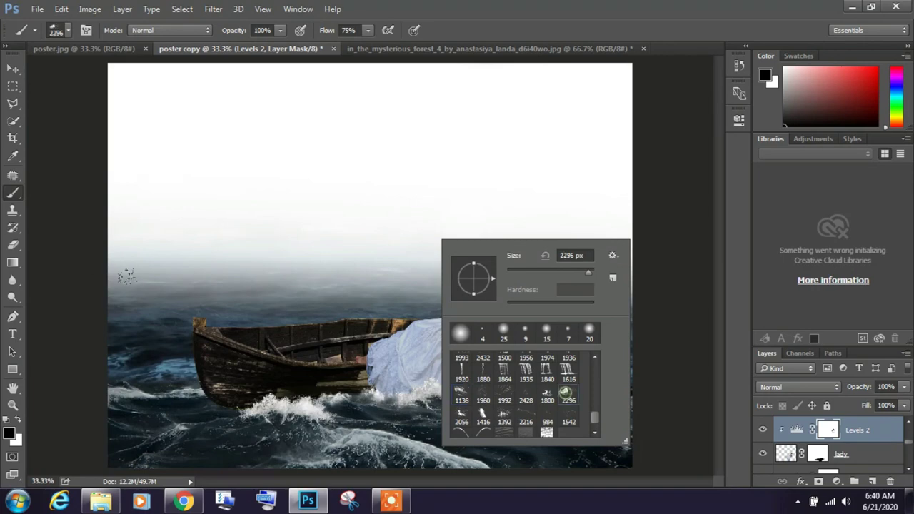
left_click(588, 5)
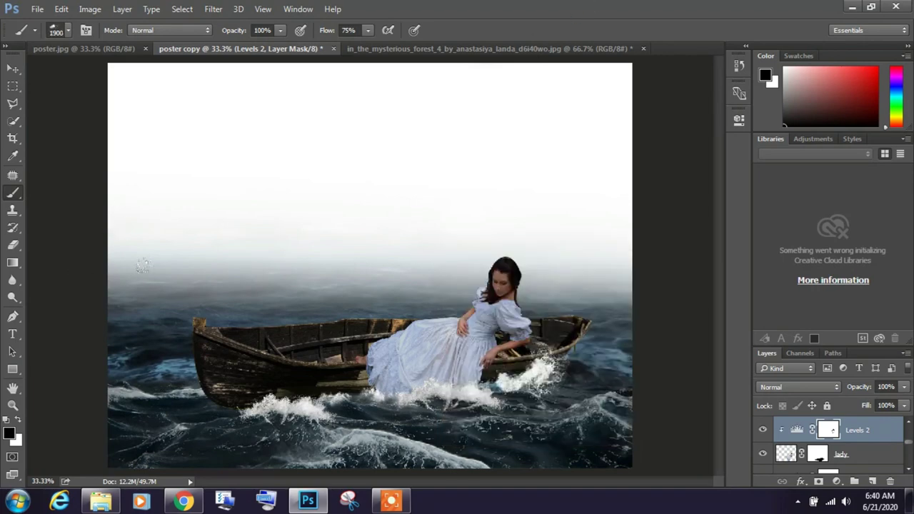
key("bracketleft")
Step: Stamp a white splash at the boat's left end on a new layer
scroll(840, 448, "down", 3)
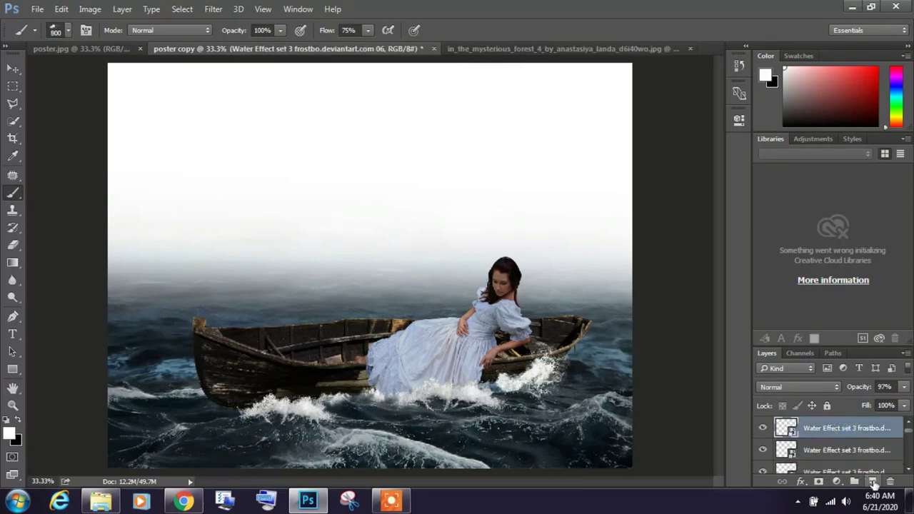
left_click(870, 481)
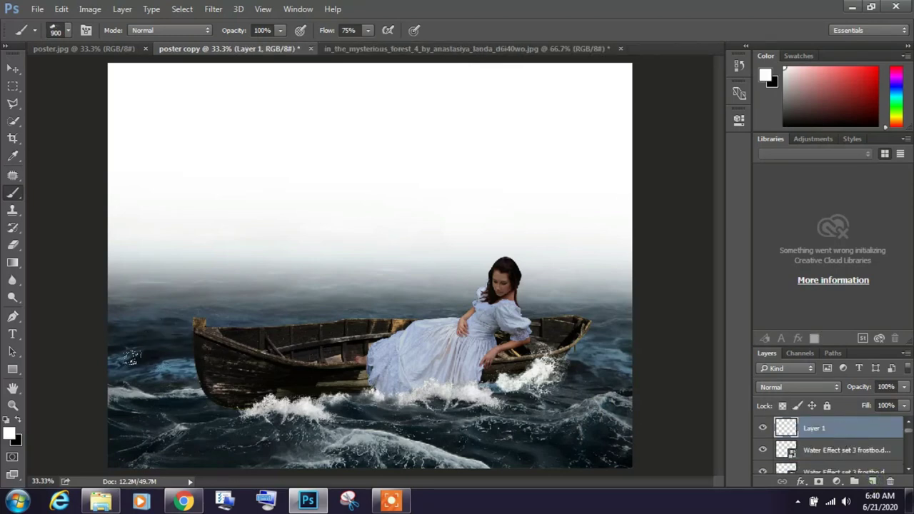
key("bracketright")
left_click(209, 380)
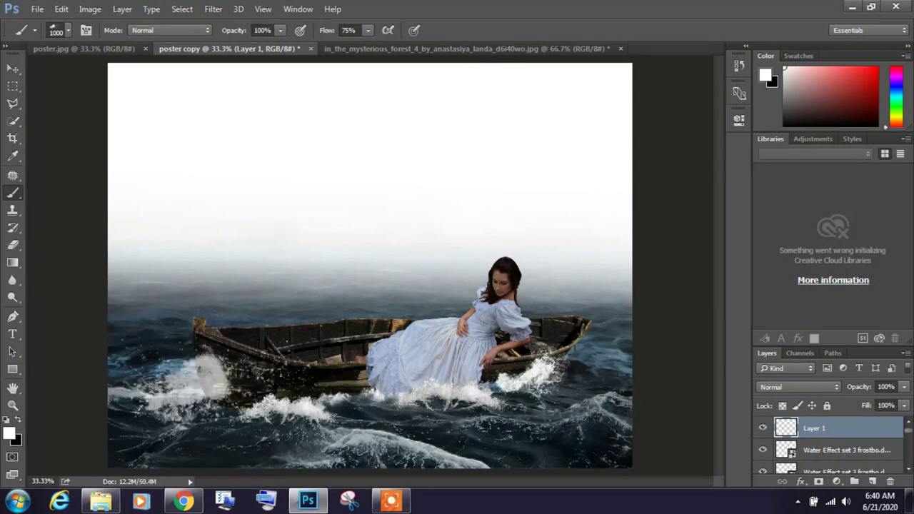
Step: Move the splash layer beneath the boat layers and enlarge it to about 133%
key("v")
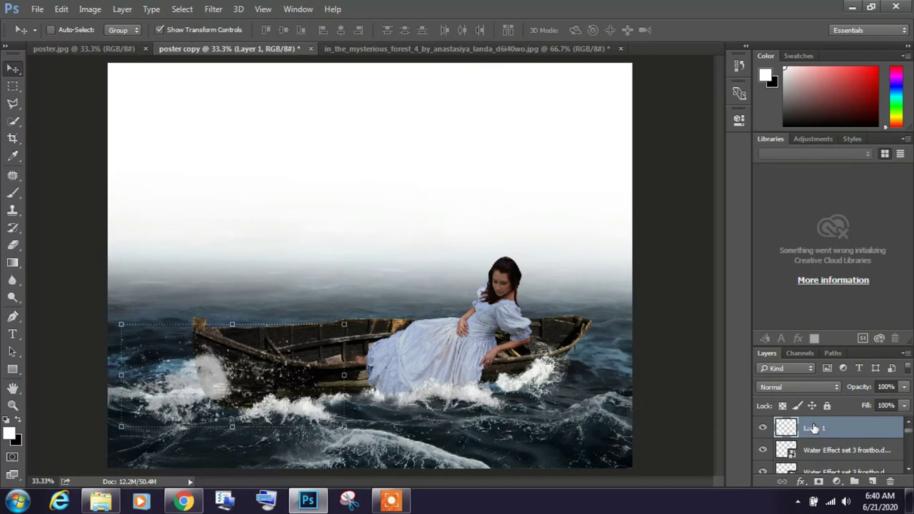
left_click_drag(814, 428, 835, 481)
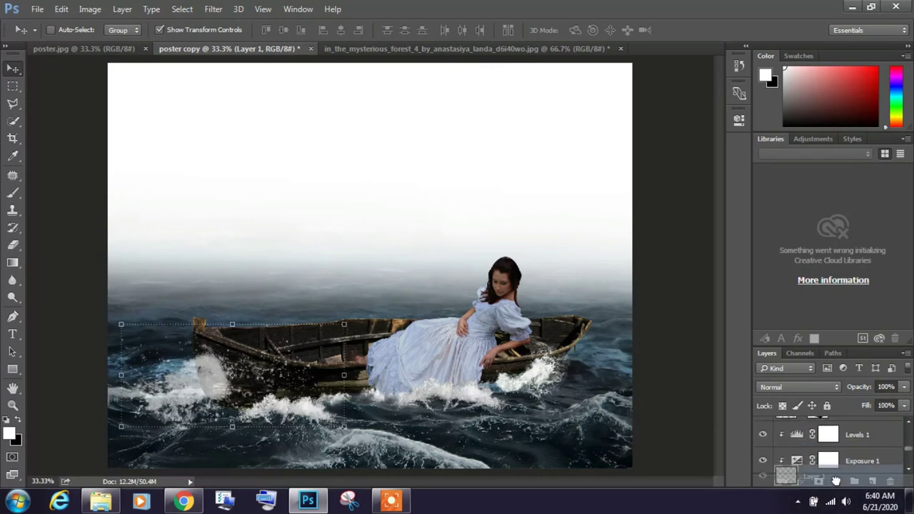
left_click_drag(836, 481, 839, 439)
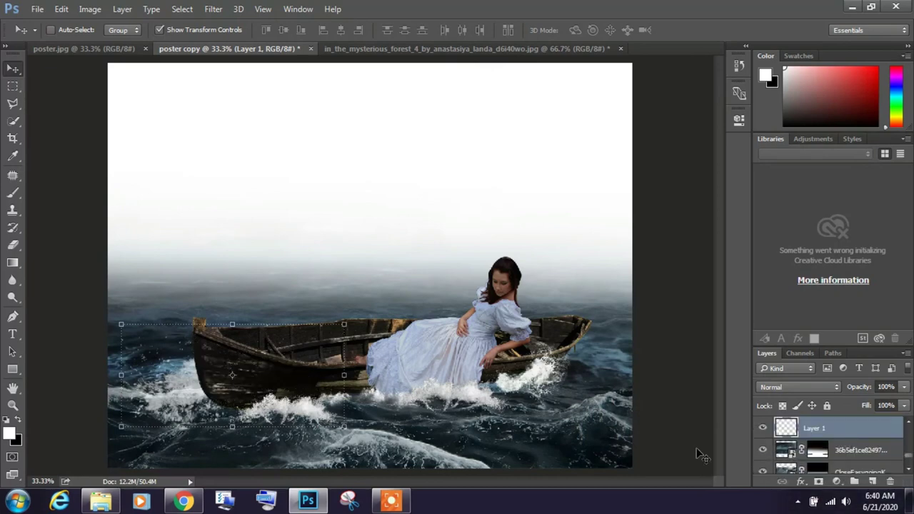
left_click_drag(192, 392, 226, 364)
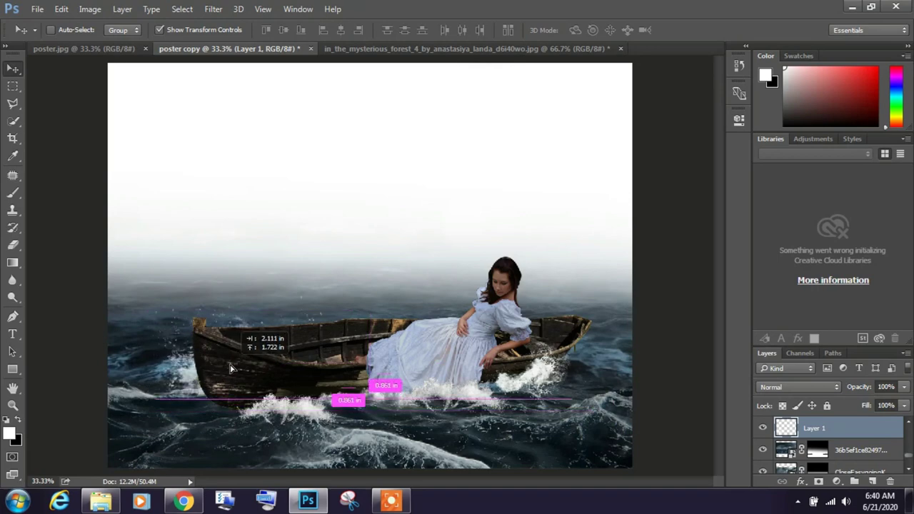
left_click_drag(378, 294, 461, 277)
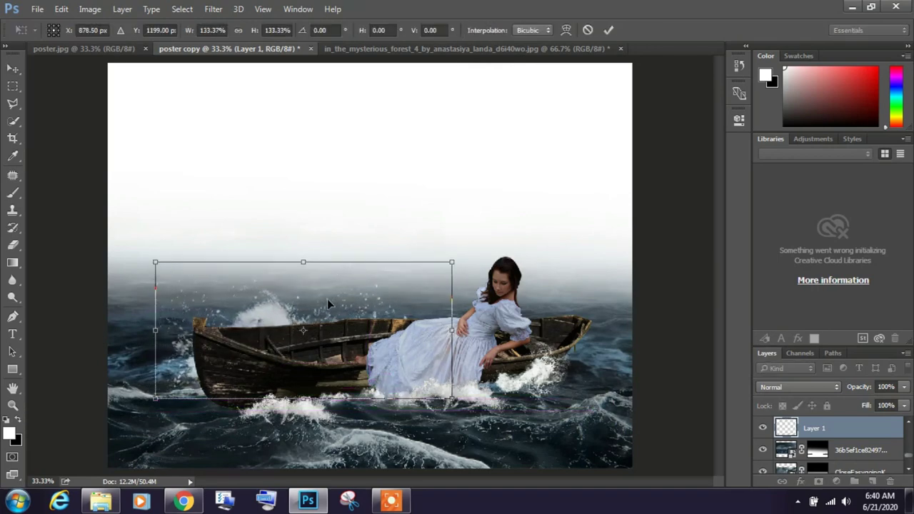
key("Return")
left_click_drag(282, 317, 289, 320)
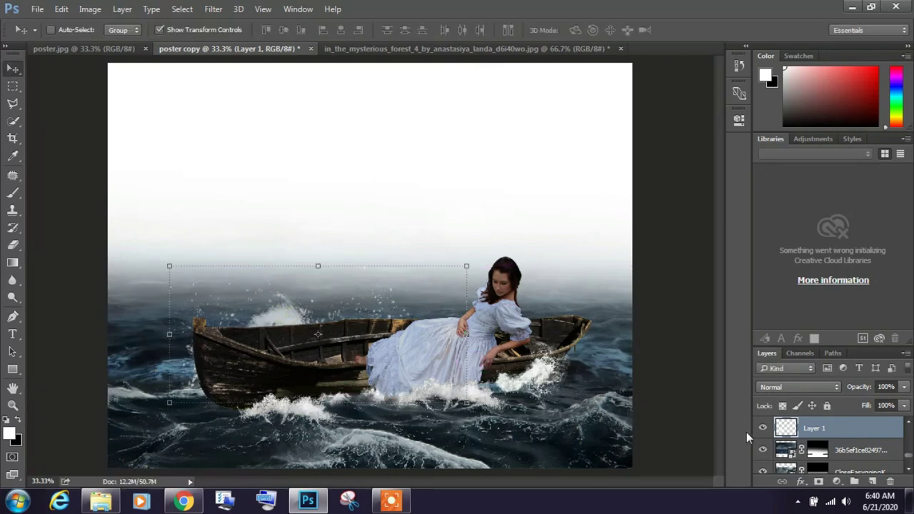
Step: Stamp a large white splash around the woman with the 1800 preset on a new layer above the sea
left_click(859, 448)
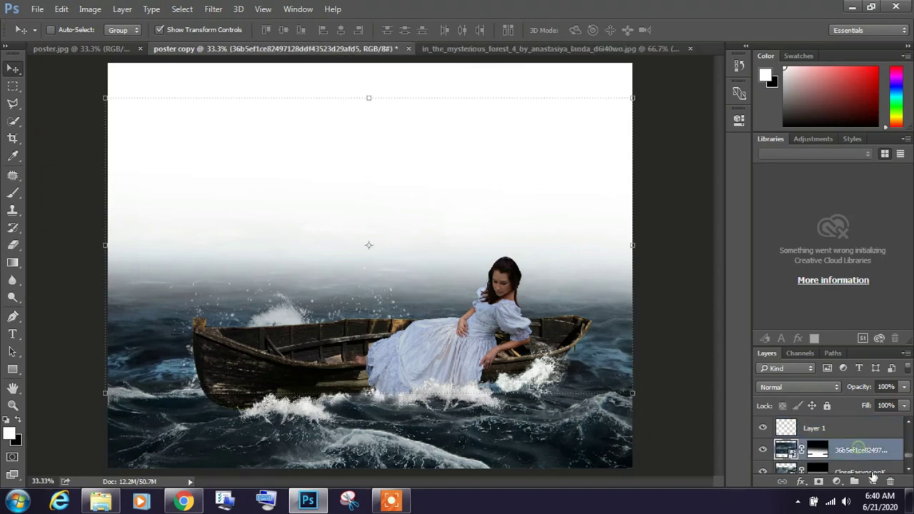
left_click(873, 482)
key("b")
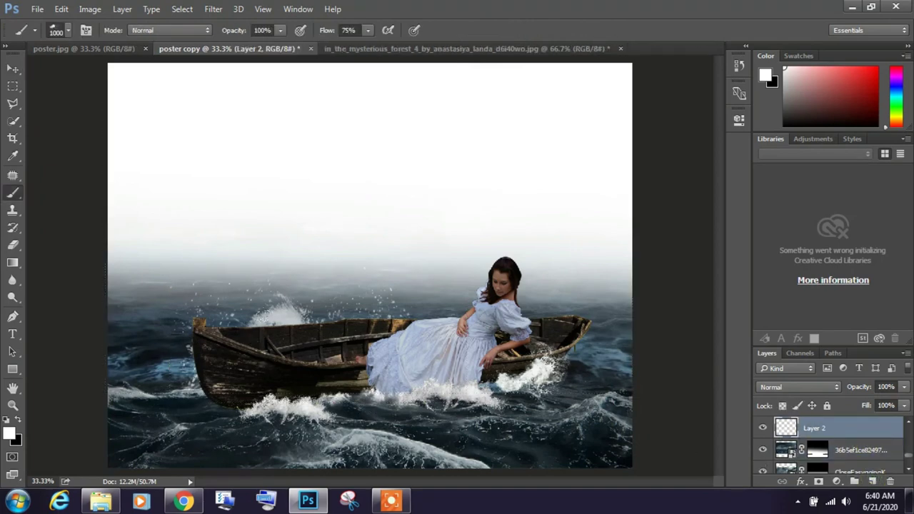
right_click(382, 282)
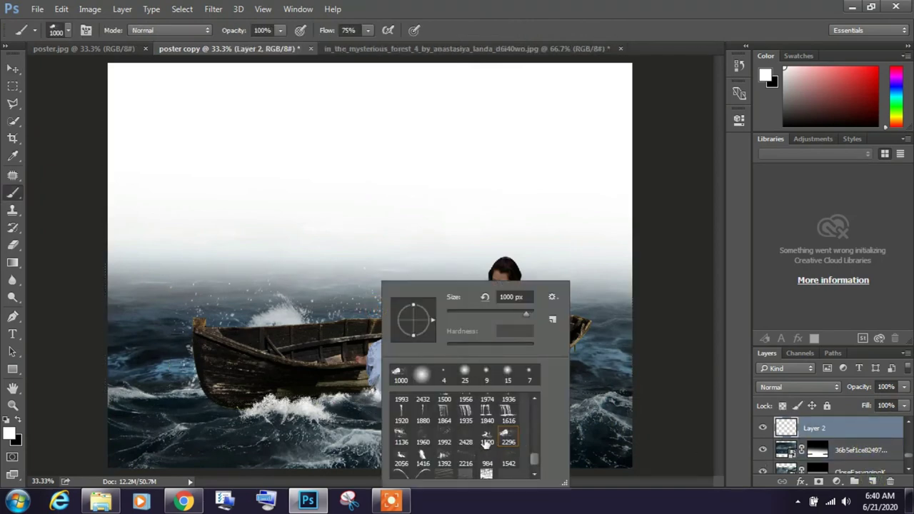
left_click(487, 439)
key("Return")
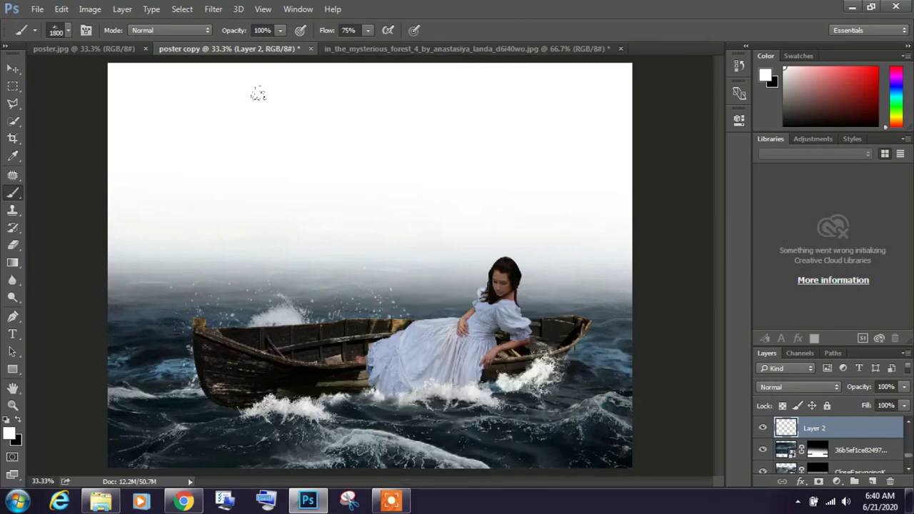
left_click(440, 253)
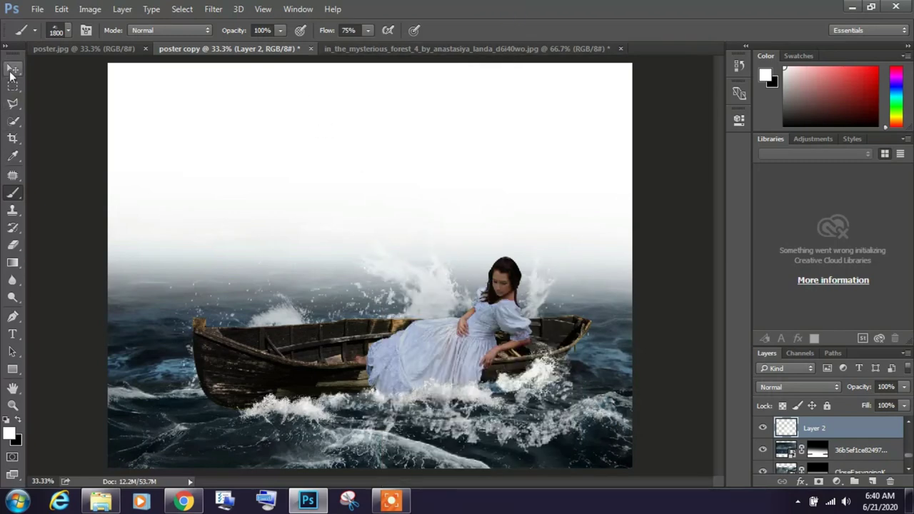
Step: Resize and reposition the splash, ending at about 132% scale
left_click(12, 68)
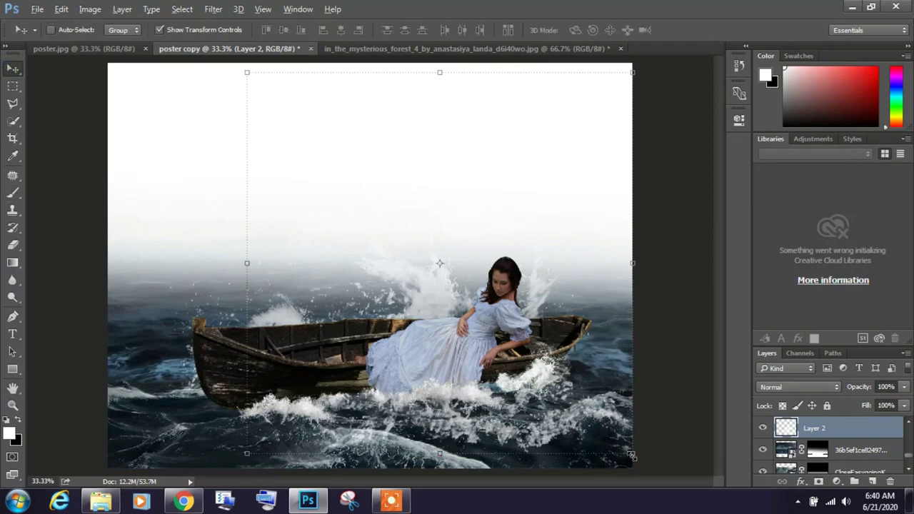
left_click_drag(631, 454, 540, 364)
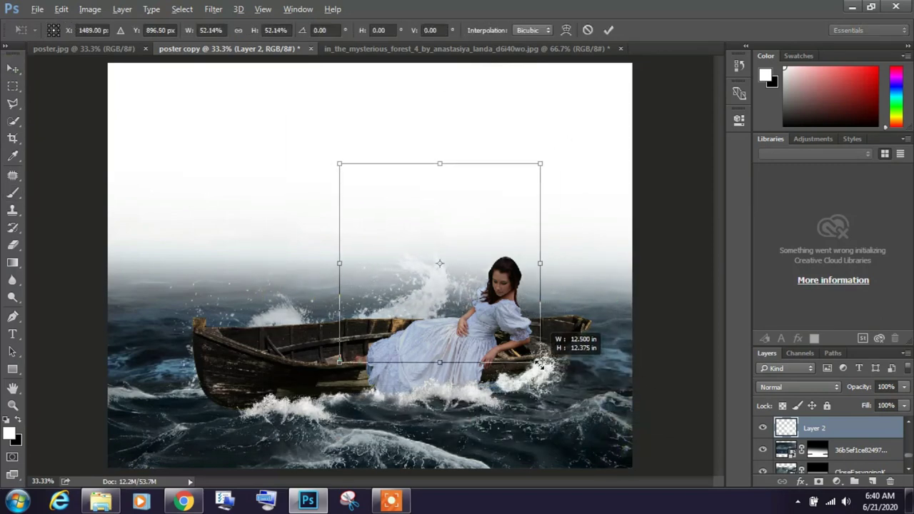
left_click_drag(436, 307, 528, 344)
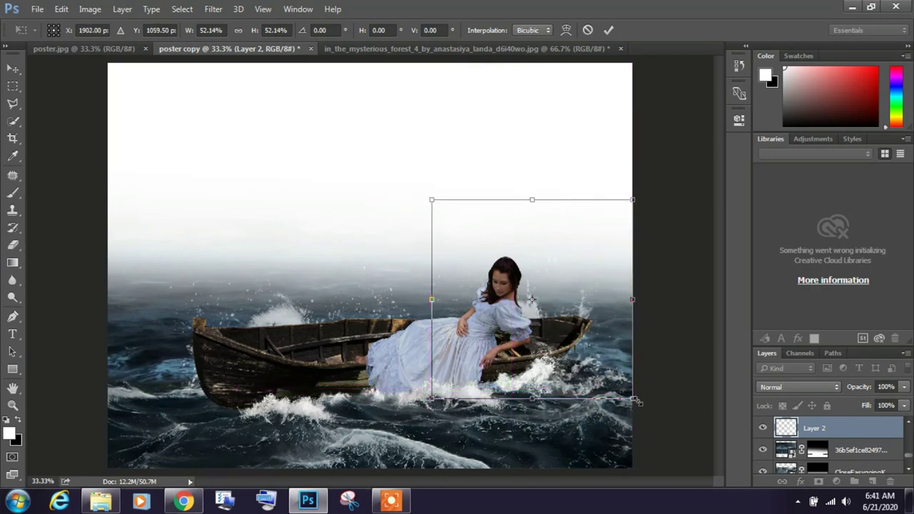
mouse_move(637, 402)
left_mouse_down()
mouse_move(541, 335)
mouse_move(530, 348)
left_mouse_up()
key("Return")
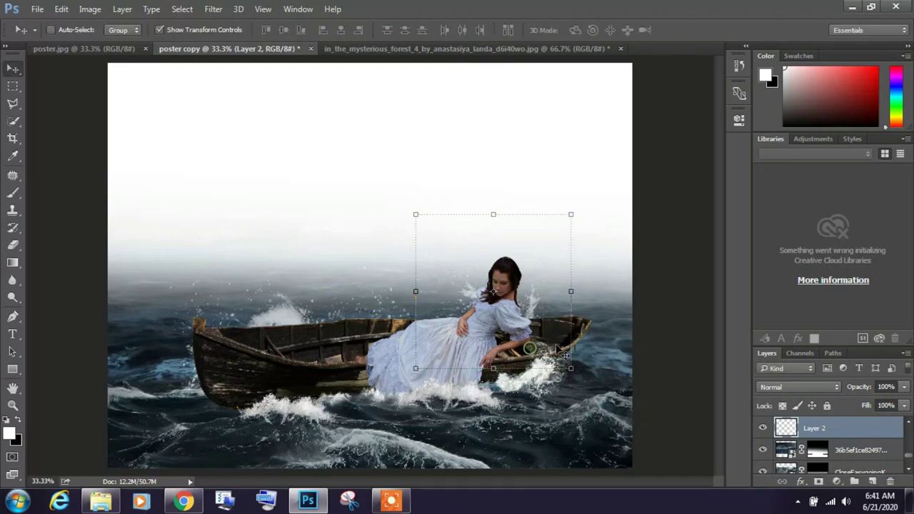
left_click_drag(570, 214, 620, 165)
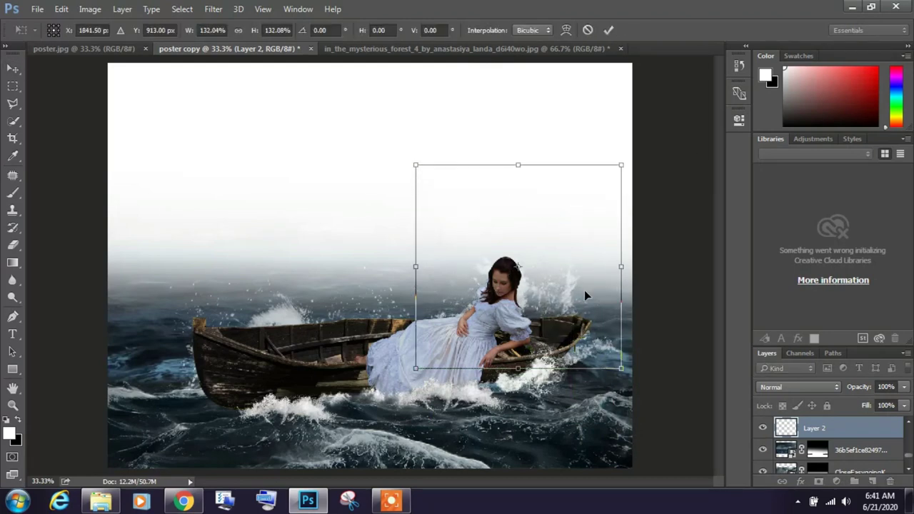
key("Return")
Step: Erase excess spray beside the boat's right end and the woman's head, then shift it about 80 px right
key("b")
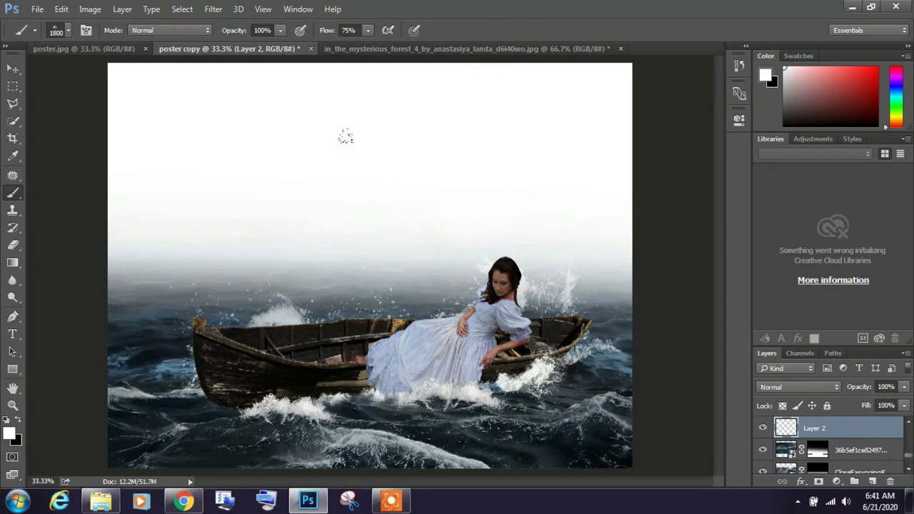
key("e")
left_click_drag(606, 348, 600, 340)
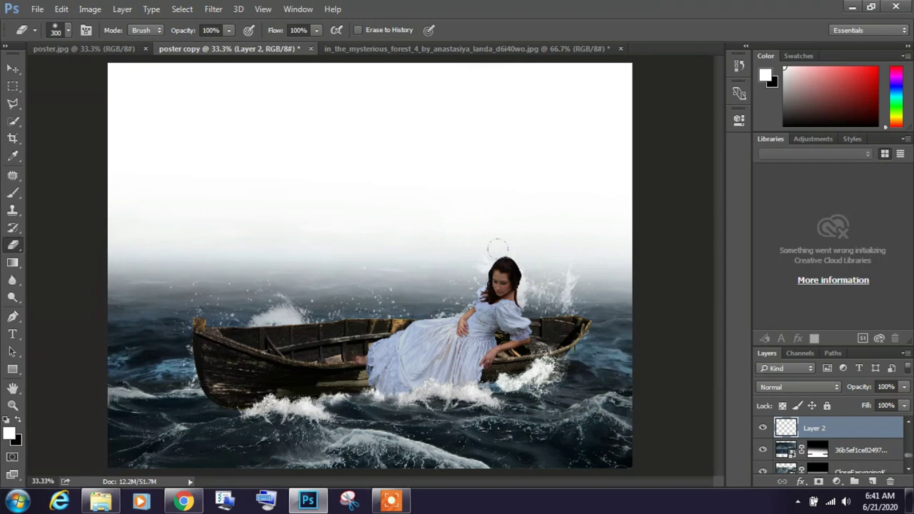
left_click_drag(521, 286, 489, 308)
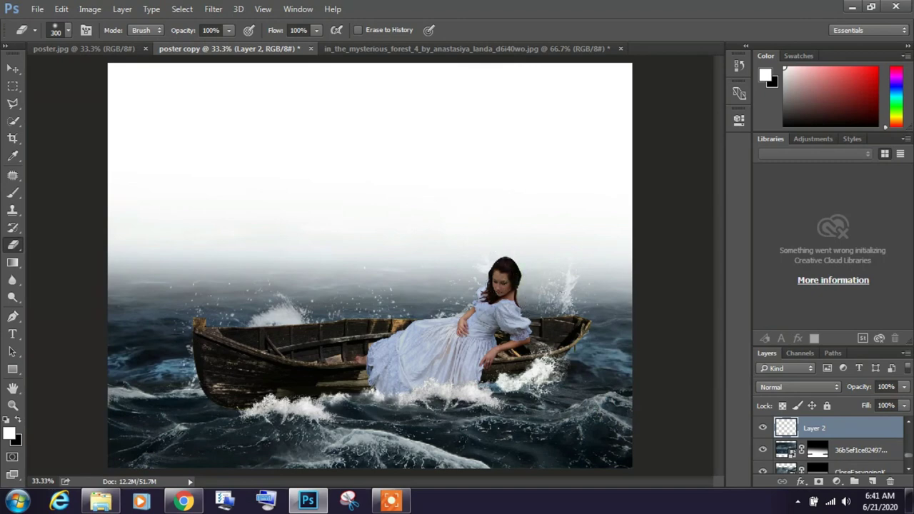
left_click_drag(577, 249, 563, 246)
left_click(12, 68)
mouse_move(573, 316)
left_mouse_down()
mouse_move(631, 317)
mouse_move(591, 325)
mouse_move(554, 306)
left_mouse_up()
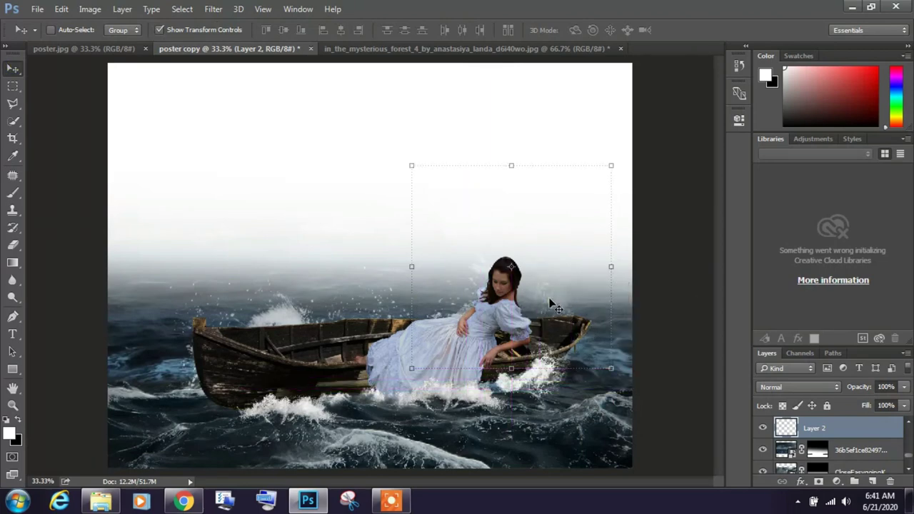
key("b")
key("e")
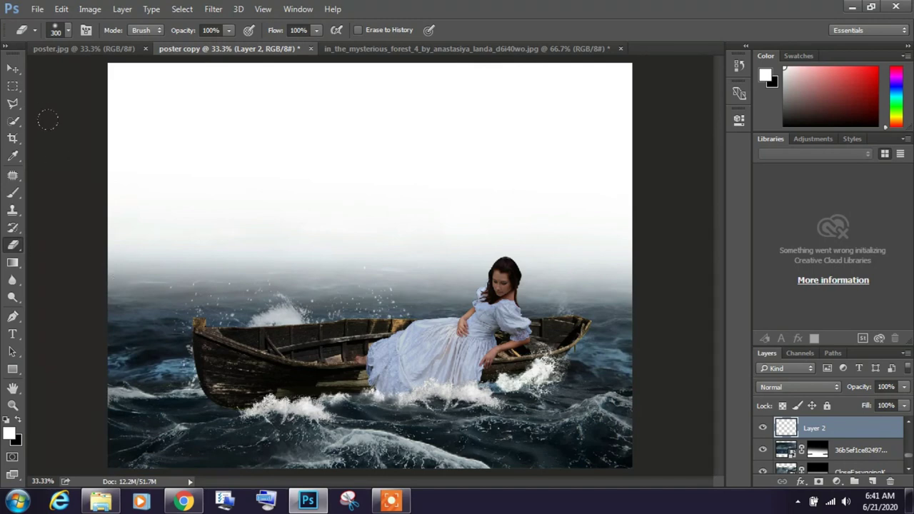
Step: Lower the left-end splash layer slightly, then minimize Photoshop to the desktop
left_click(12, 67)
right_click(298, 319)
left_click(301, 323)
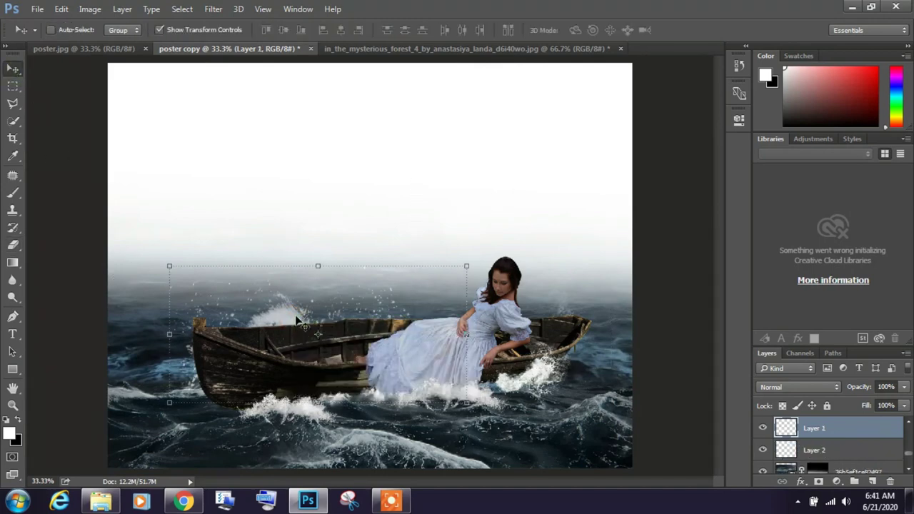
left_click_drag(298, 319, 301, 336)
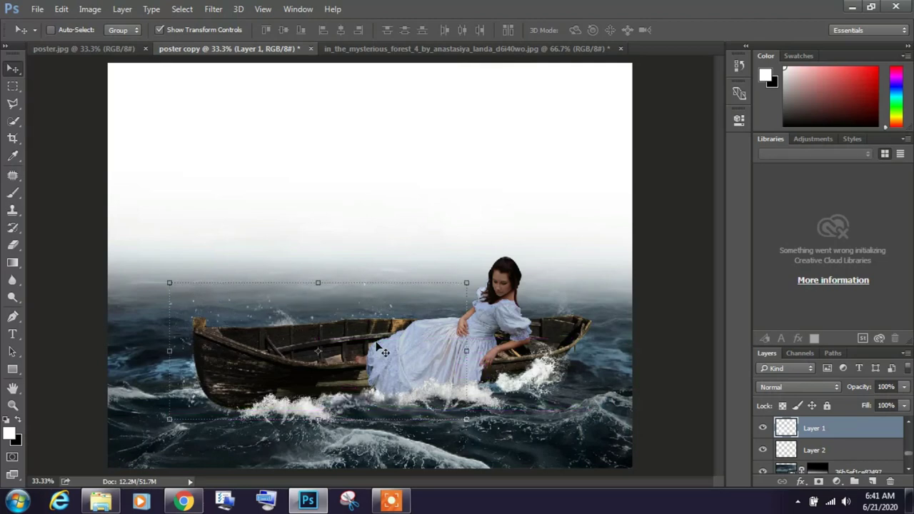
scroll(861, 437, "down", 5)
left_click(859, 430)
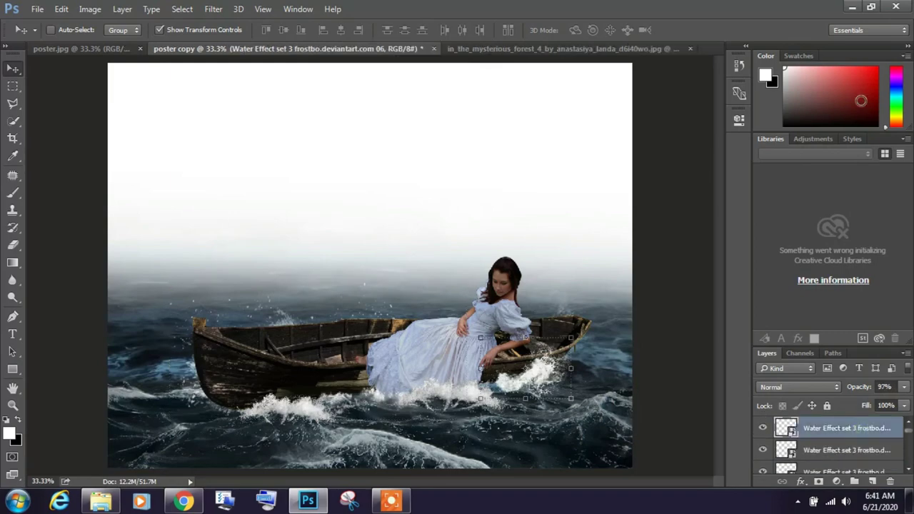
left_click(851, 7)
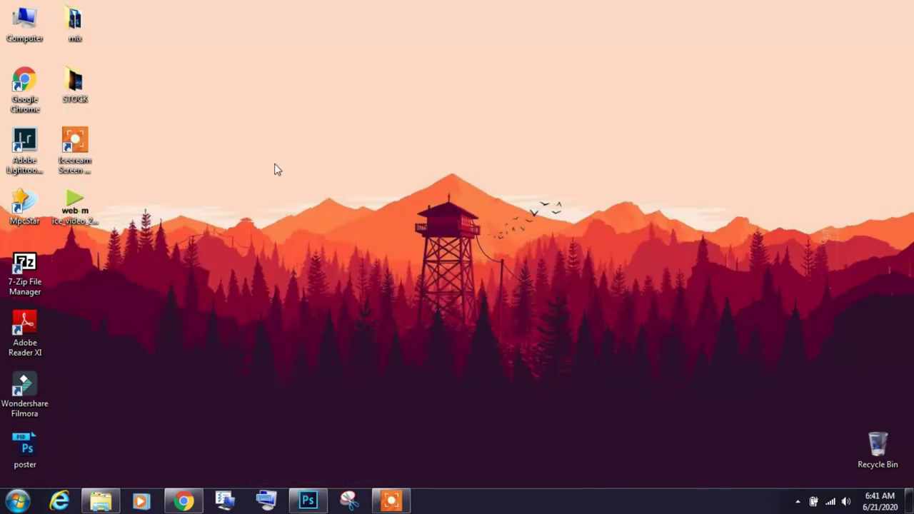
Step: Drag above-736879_1280 from the STOCK folder into the poster document
double_click(84, 102)
mouse_move(454, 189)
left_mouse_down()
mouse_move(370, 392)
mouse_move(436, 181)
left_mouse_up()
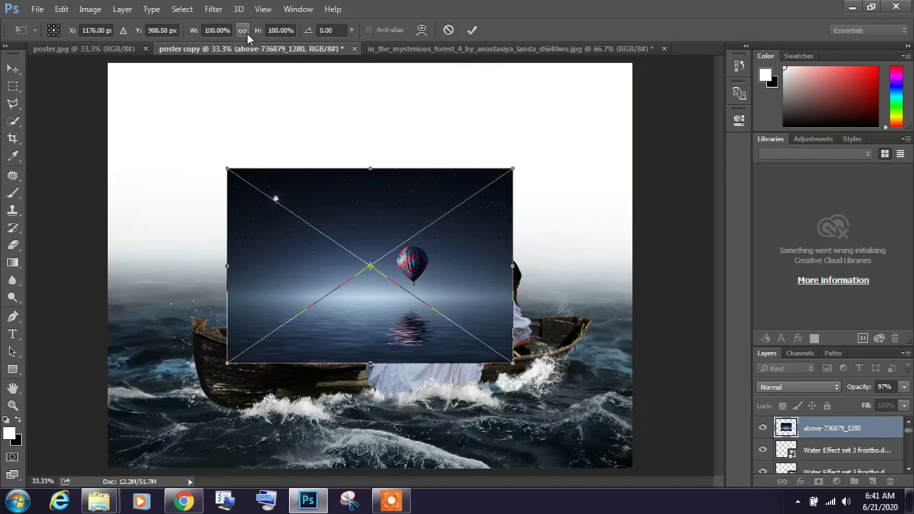
Step: Scale the placed sky image to 139% by 158% and align it to the canvas top
left_click(218, 30)
type("139")
key("Tab")
type("158")
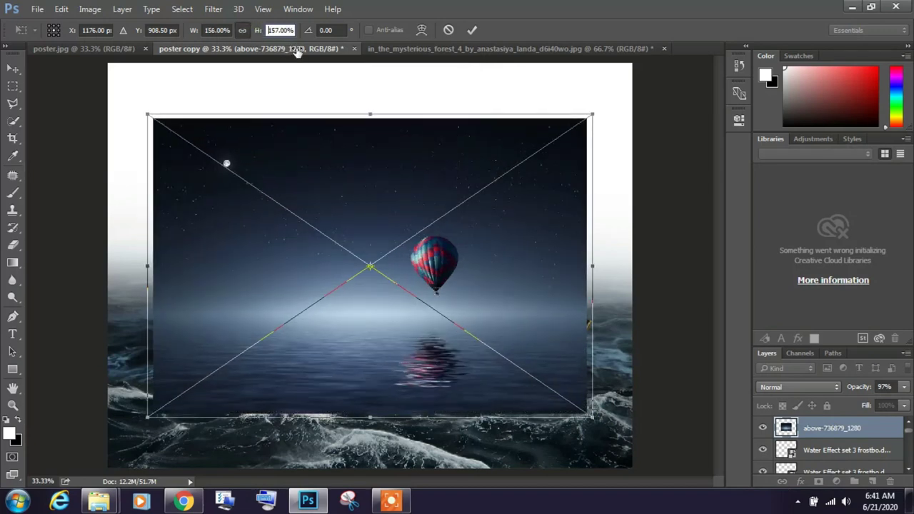
mouse_move(373, 164)
left_mouse_down()
mouse_move(393, 161)
mouse_move(384, 157)
left_mouse_up()
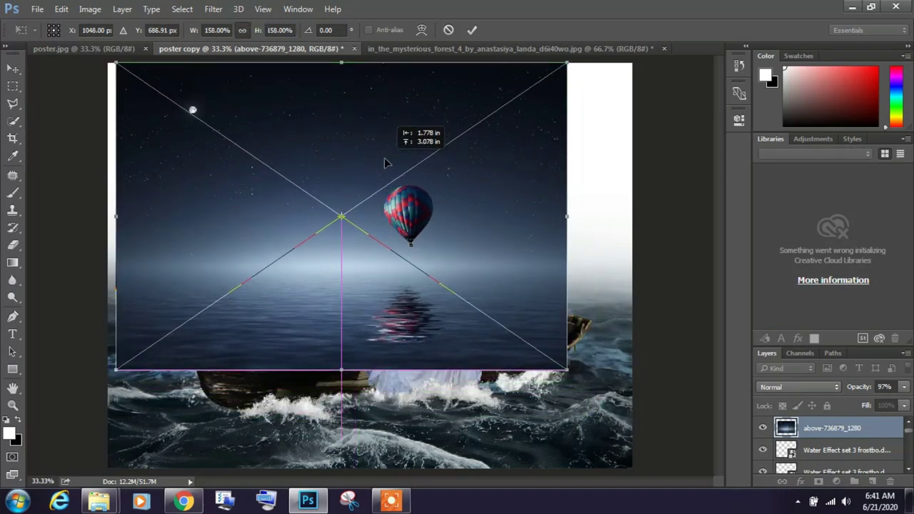
left_click_drag(560, 371, 633, 420)
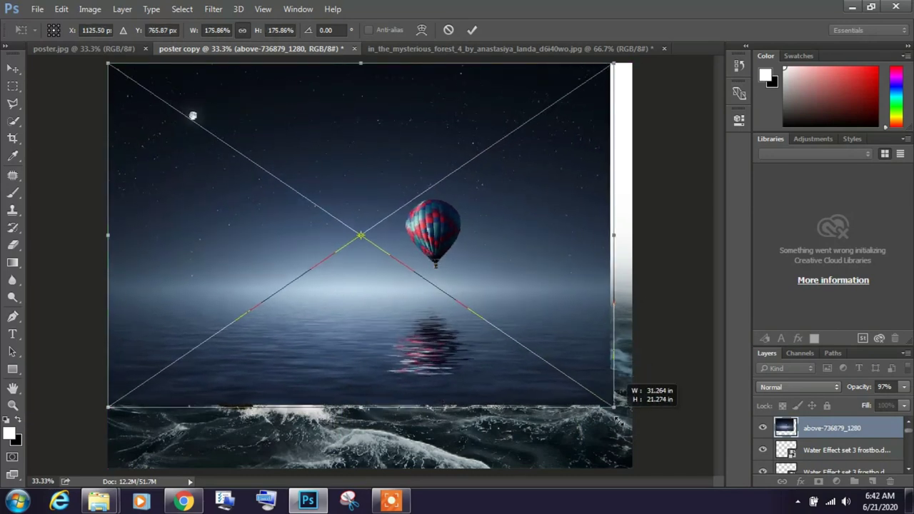
key("Return")
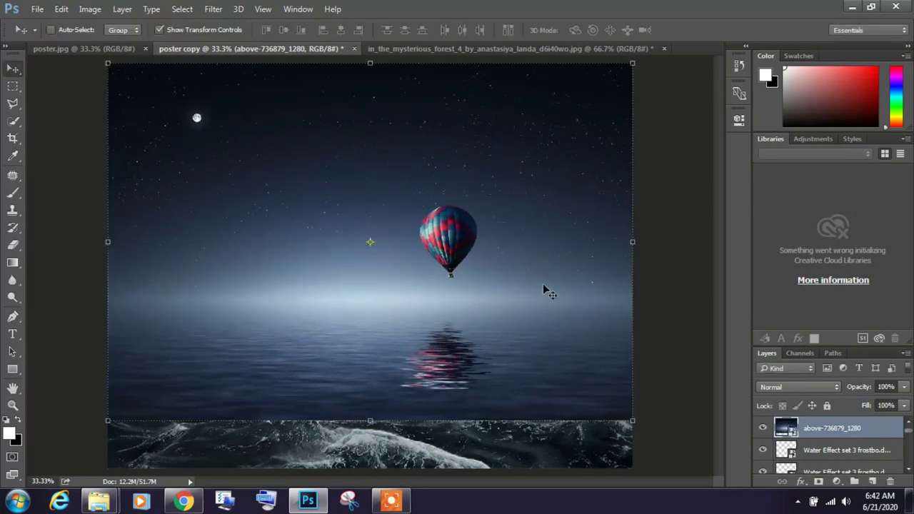
Step: Rasterize the sky layer and patch out the hot-air balloon and the moon
left_click(12, 175)
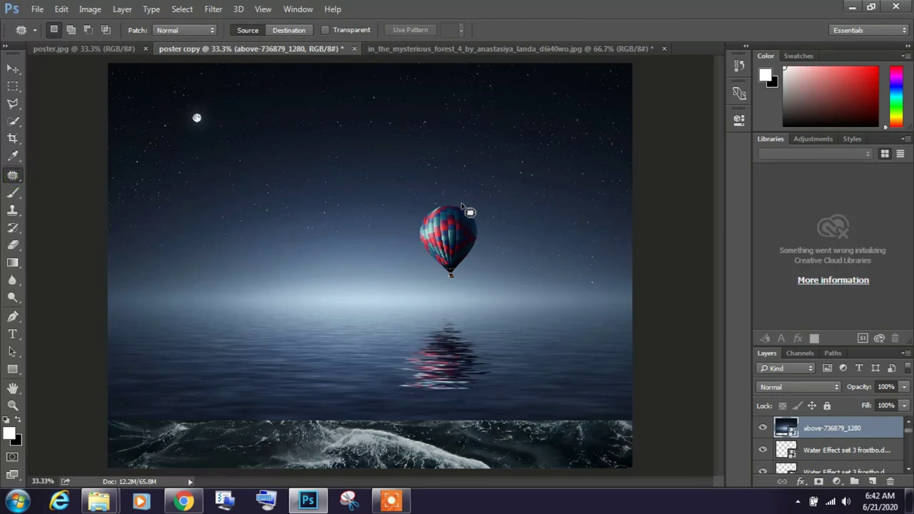
mouse_move(457, 209)
left_mouse_down()
mouse_move(442, 285)
mouse_move(465, 285)
mouse_move(494, 264)
mouse_move(488, 219)
mouse_move(457, 209)
left_mouse_up()
right_click(821, 428)
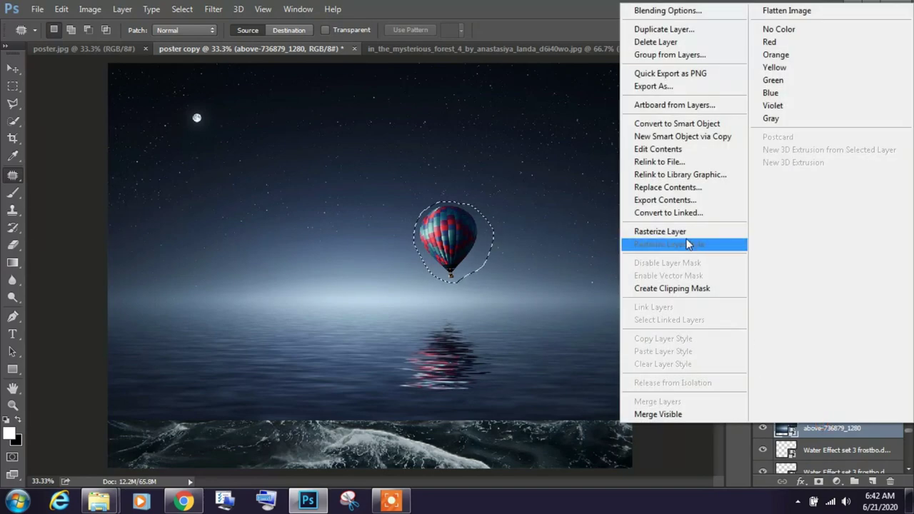
left_click(683, 235)
left_click_drag(473, 242, 396, 242)
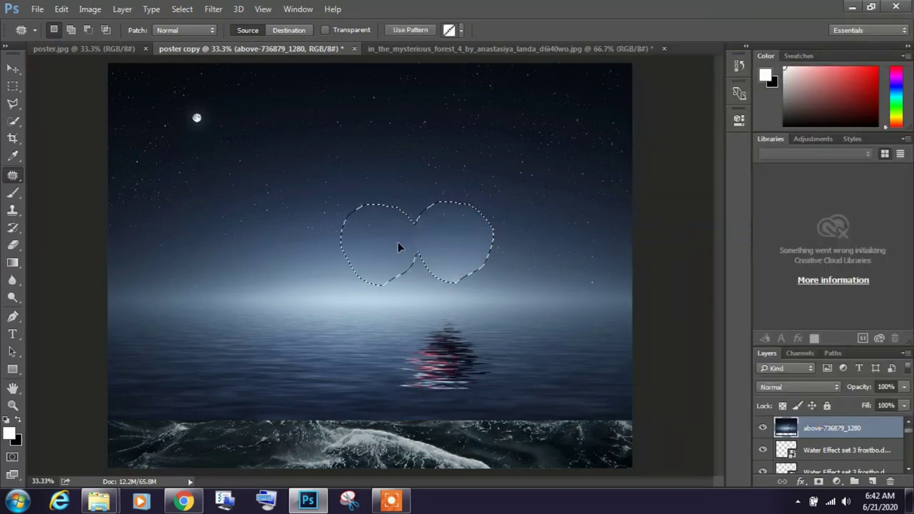
mouse_move(207, 132)
left_mouse_down()
mouse_move(214, 116)
mouse_move(195, 116)
mouse_move(204, 139)
mouse_move(300, 132)
left_mouse_up()
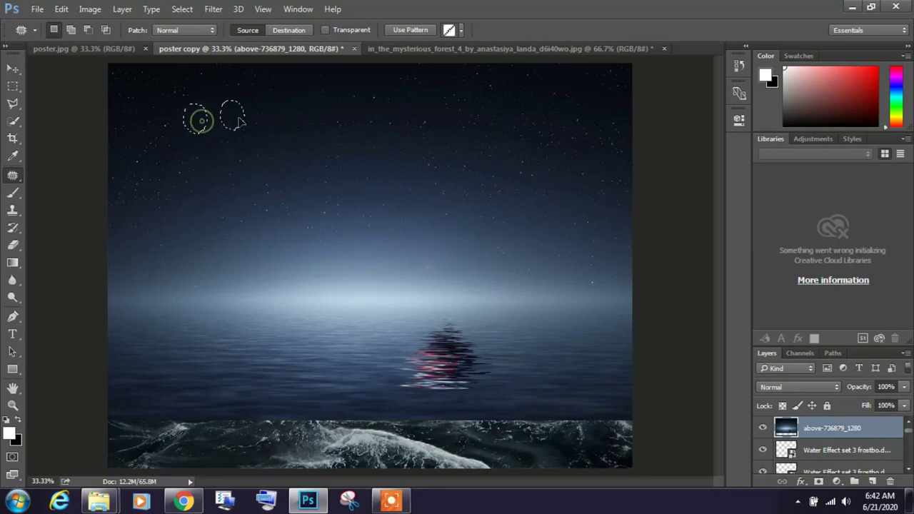
Step: Mask the sky layer with a vertical gradient hiding its lower part, then raise it in the stack
left_click(818, 481)
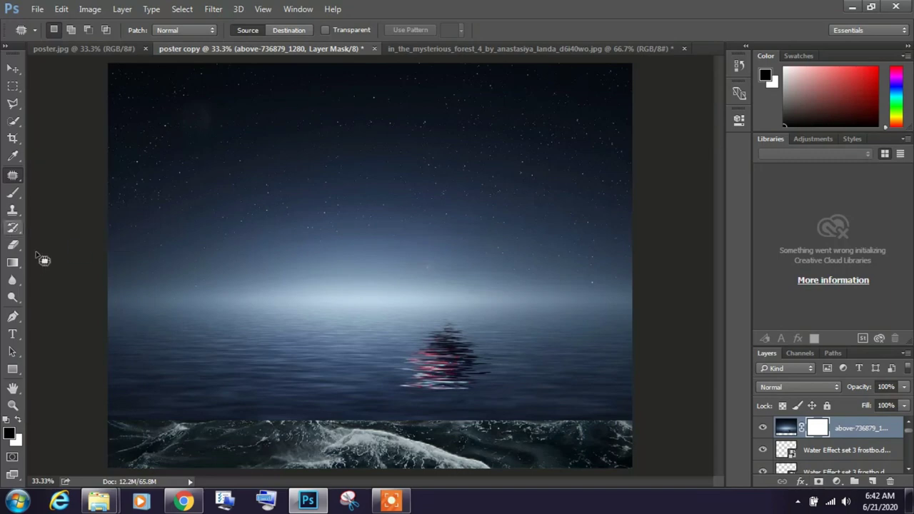
left_click(12, 262)
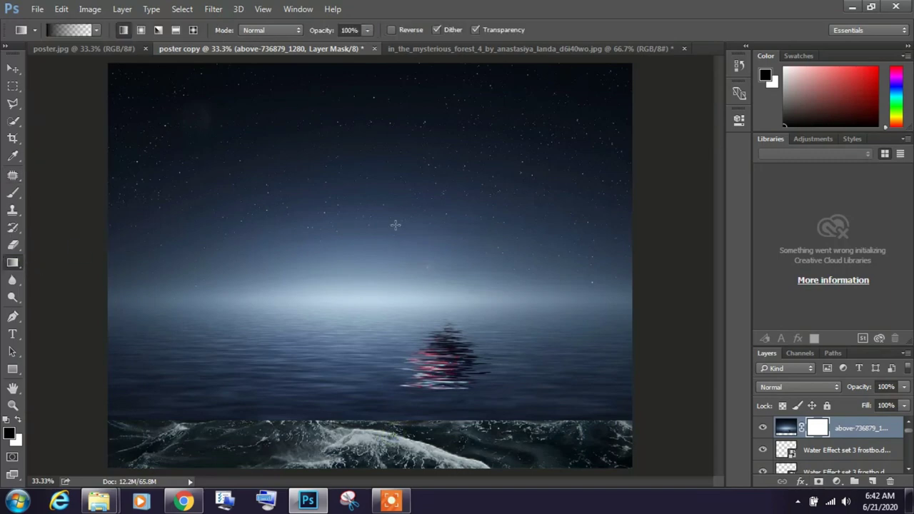
left_click_drag(395, 436, 388, 187)
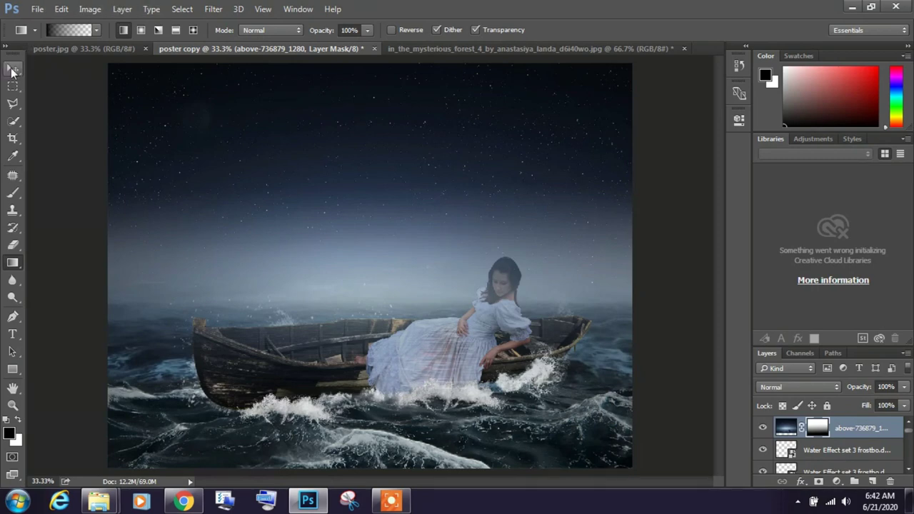
left_click(13, 68)
mouse_move(850, 426)
left_mouse_down()
mouse_move(861, 475)
mouse_move(854, 480)
mouse_move(845, 423)
left_mouse_up()
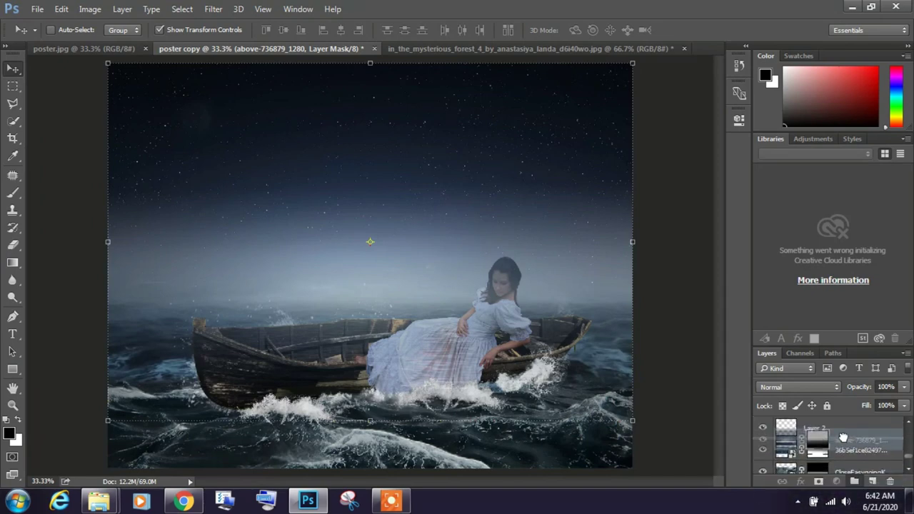
Step: Move the night sky layer to the top, scale it to fill the canvas, and drag in the gull PNG
left_click_drag(845, 418, 847, 434)
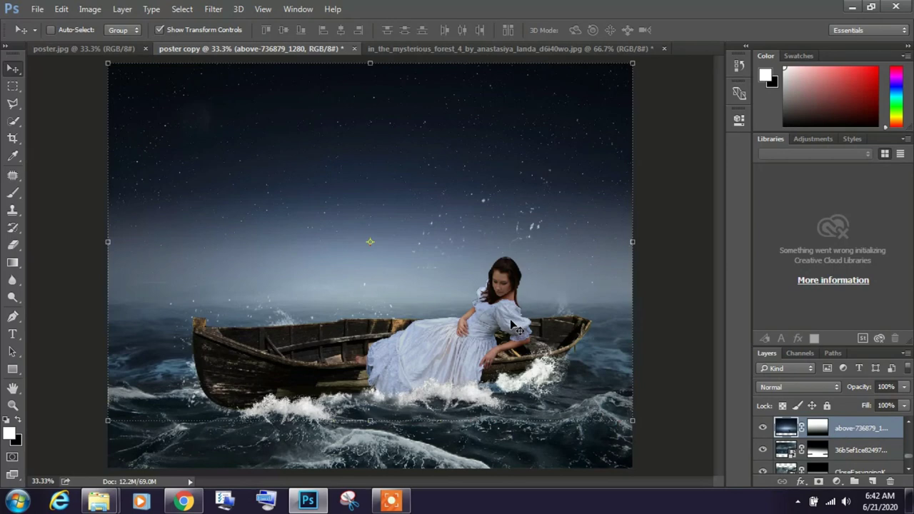
left_click_drag(633, 423, 689, 461, "alt+shift")
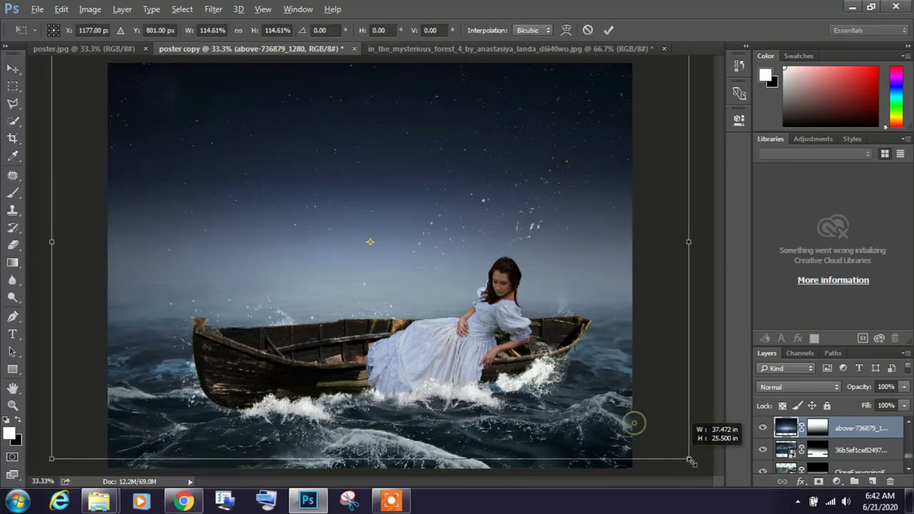
left_click_drag(609, 251, 612, 307)
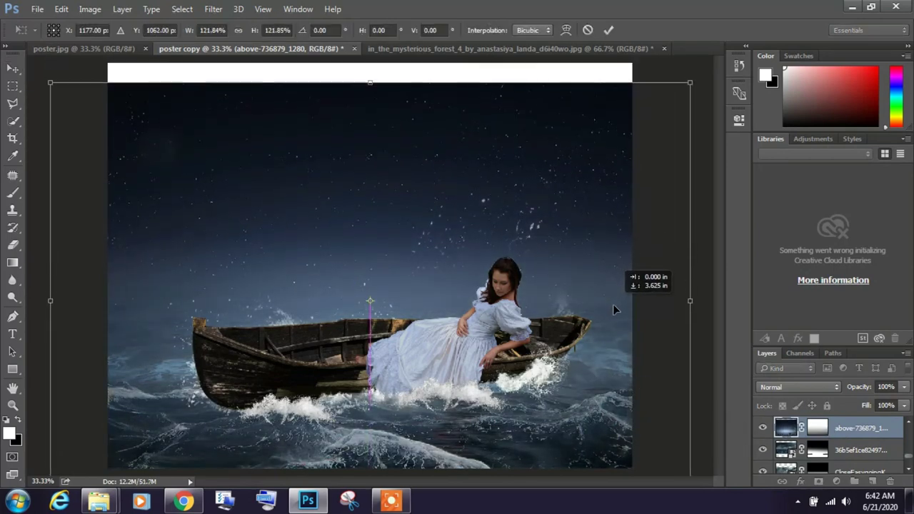
mouse_move(567, 206)
left_mouse_down()
mouse_move(569, 187)
mouse_move(585, 174)
left_mouse_up()
key("Return")
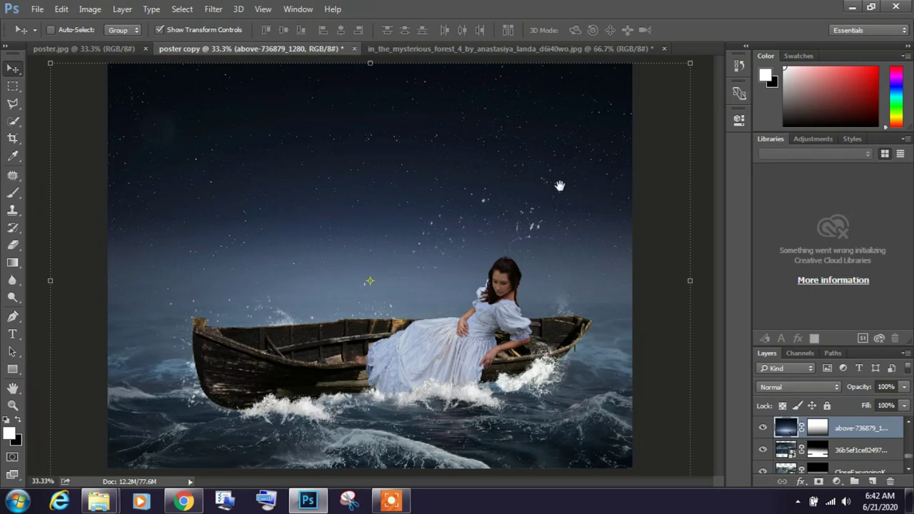
left_click(851, 8)
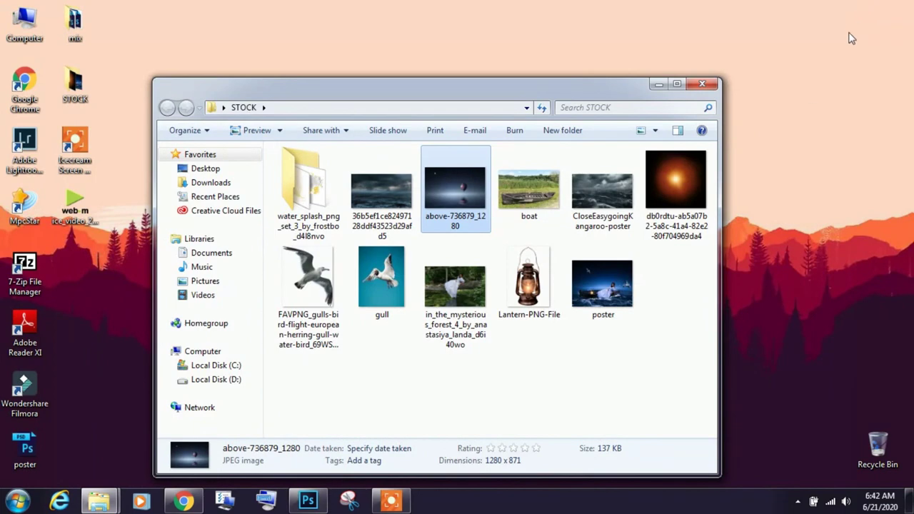
mouse_move(307, 285)
left_mouse_down()
mouse_move(307, 500)
mouse_move(267, 205)
left_mouse_up()
Step: Place the seagull in the upper-left sky, shrunk to about 45.7%
left_click_drag(370, 248, 268, 179)
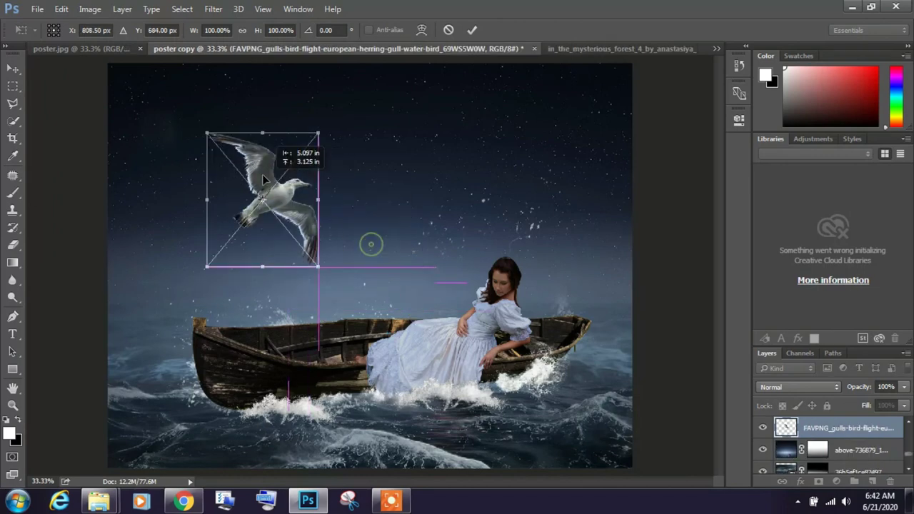
mouse_move(321, 261)
left_mouse_down()
mouse_move(274, 213)
mouse_move(284, 152)
left_mouse_up()
key("Return")
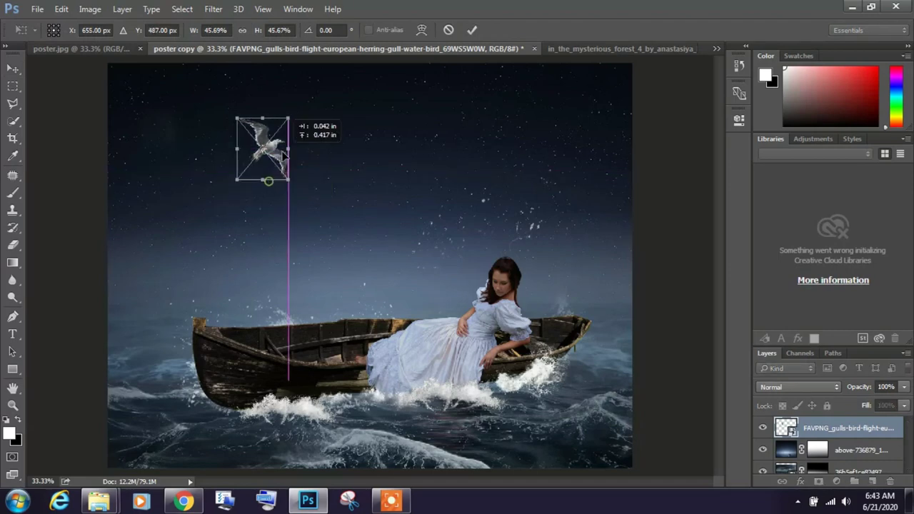
left_click(472, 30)
Step: Add a Brightness/Contrast adjustment clipped to the gull, with brightness -43 and contrast 37
left_click(802, 483)
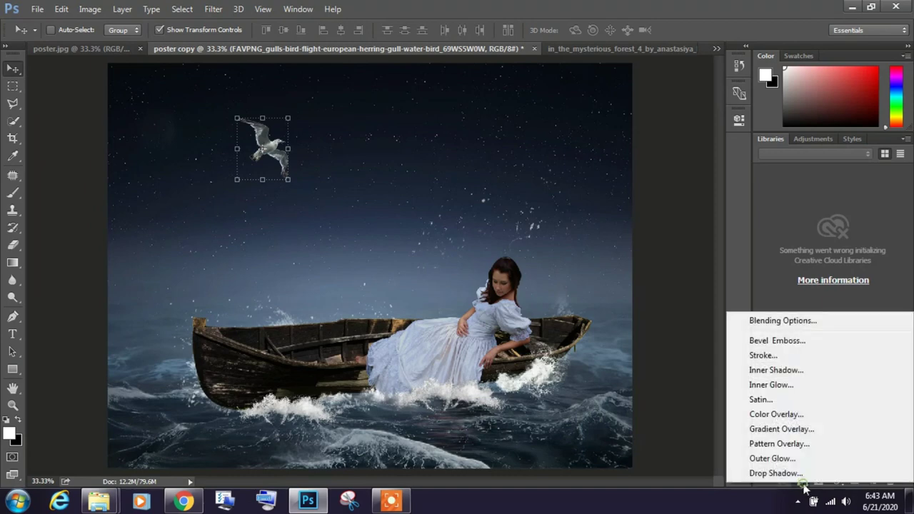
left_click(804, 485)
left_click(835, 483)
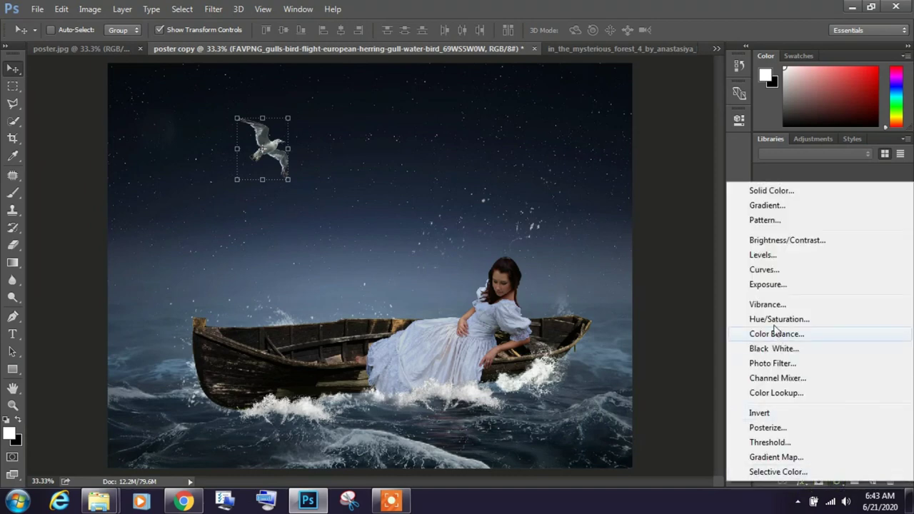
left_click(770, 242)
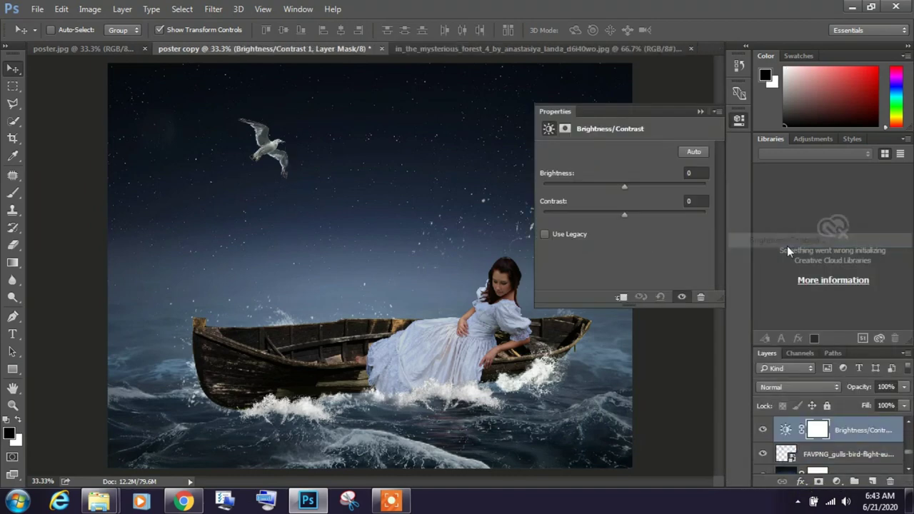
left_click(620, 296)
left_click_drag(621, 184, 608, 185)
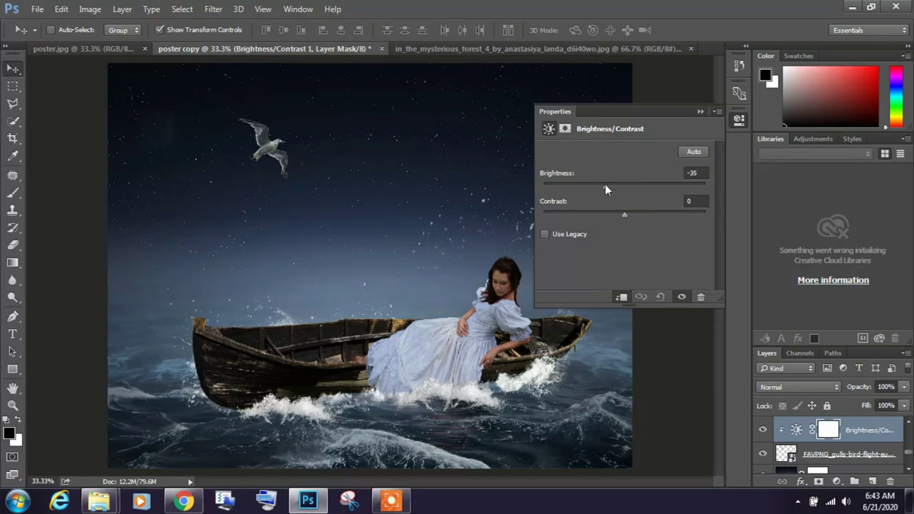
left_click_drag(631, 216, 654, 213)
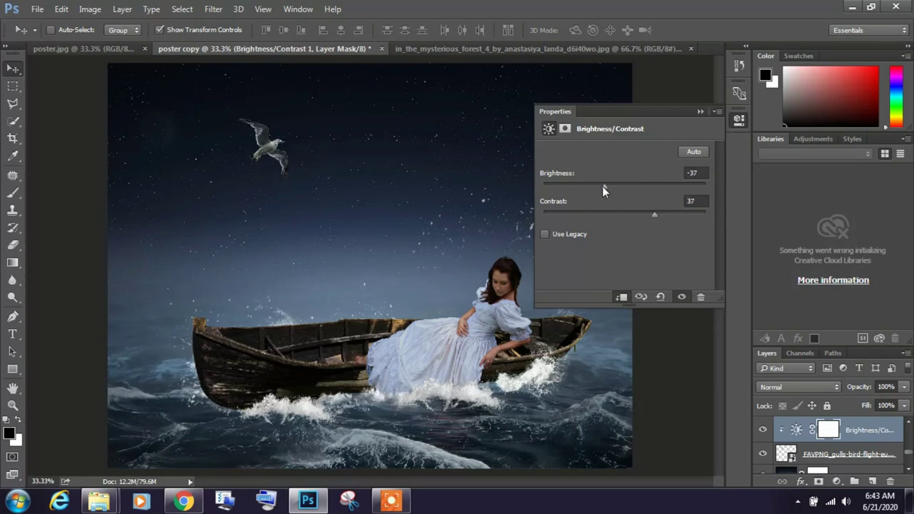
left_click_drag(604, 185, 596, 187)
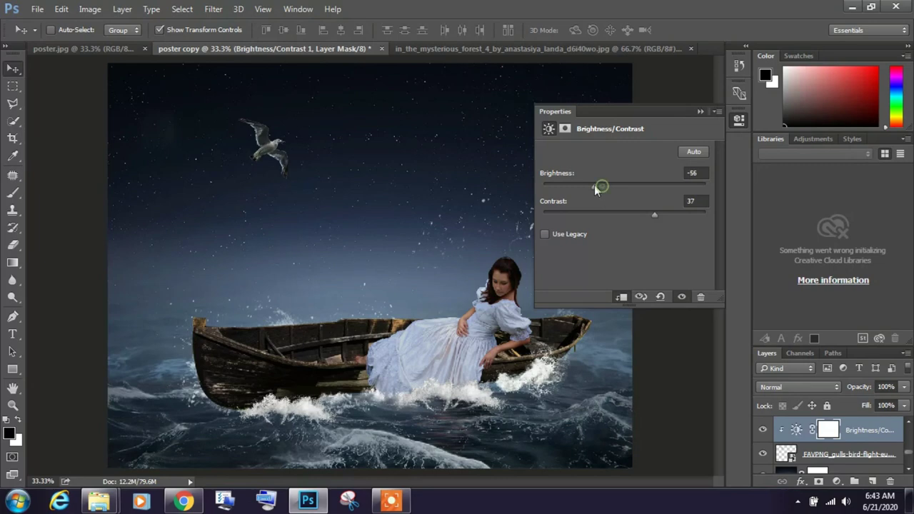
left_click(701, 111)
Step: Paint the adjustment's mask around the gull with a soft 100 px brush
key("b")
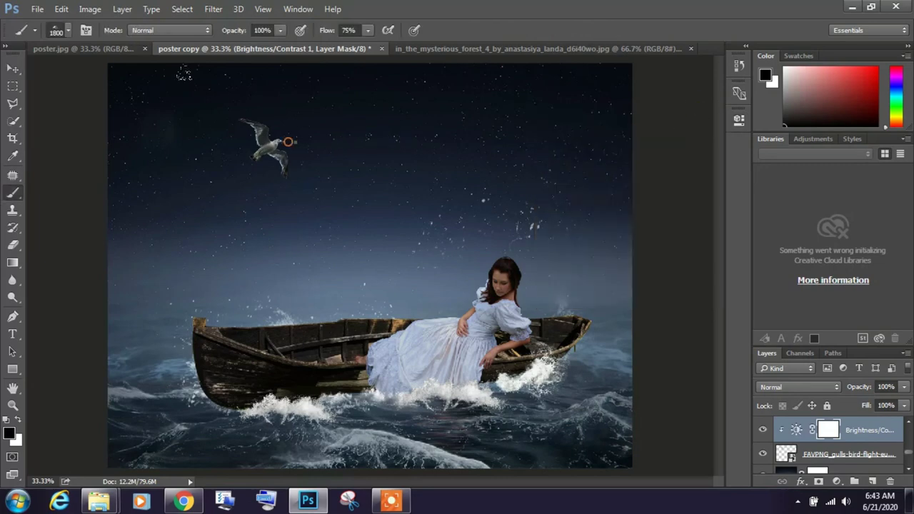
right_click(287, 141)
left_click(402, 239)
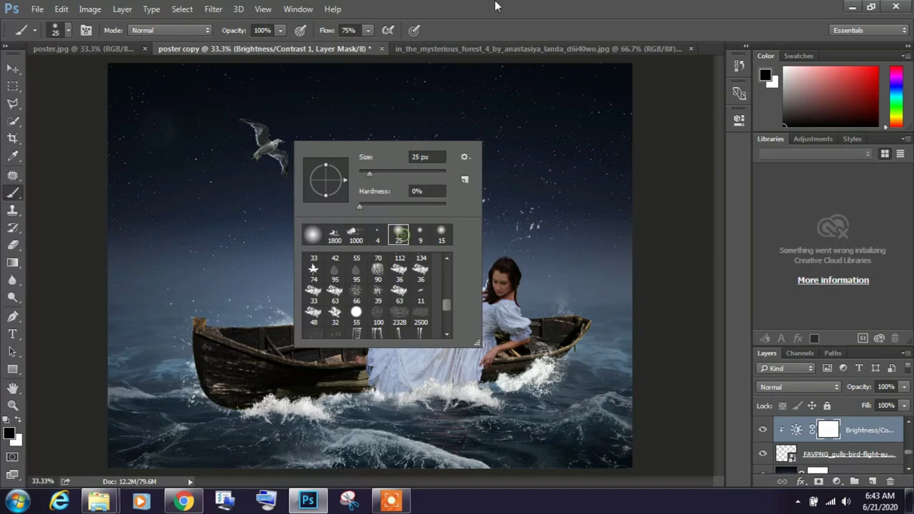
key("Return")
key("bracketright")
key("bracketright")
key("bracketright")
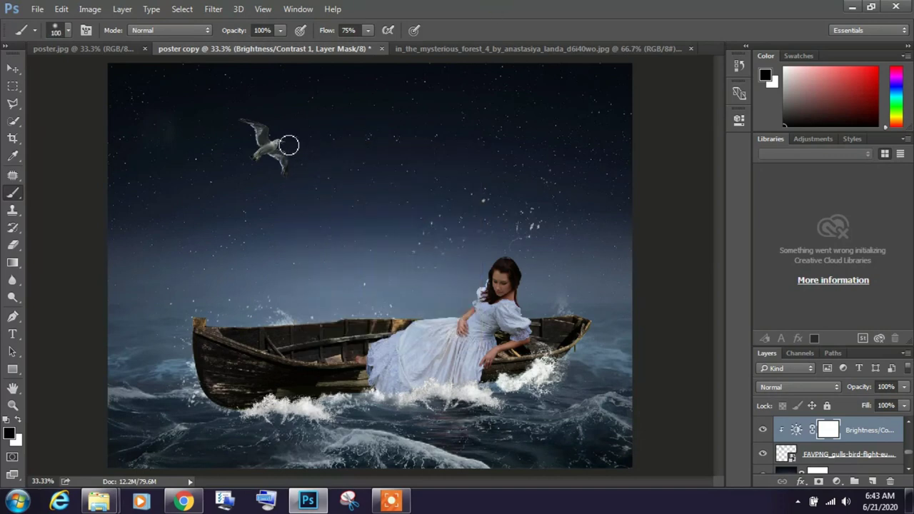
left_click_drag(288, 133, 288, 146)
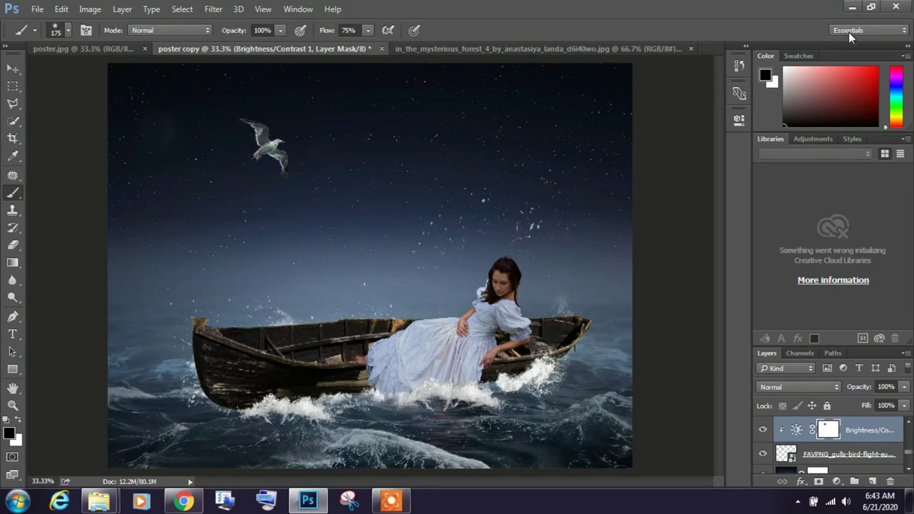
Step: Open gull.jpg from the STOCK folder in Photoshop and close the forest portrait without saving
left_click(850, 8)
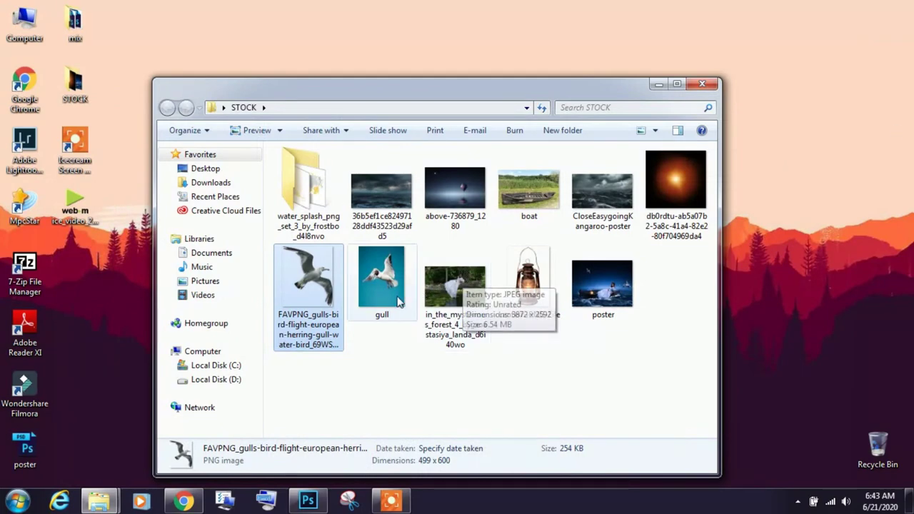
mouse_move(392, 298)
left_mouse_down()
mouse_move(314, 505)
mouse_move(567, 48)
left_mouse_up()
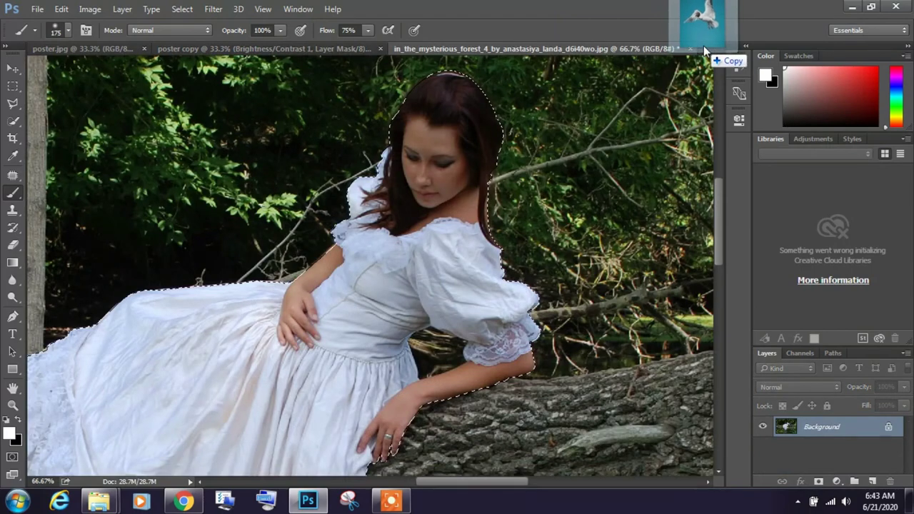
left_click_drag(698, 44, 664, 27)
left_click(579, 48)
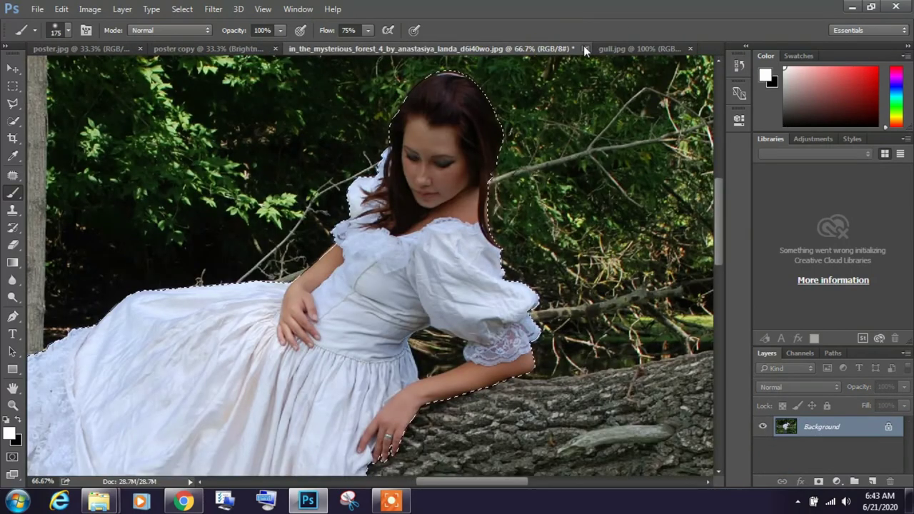
left_click(426, 192)
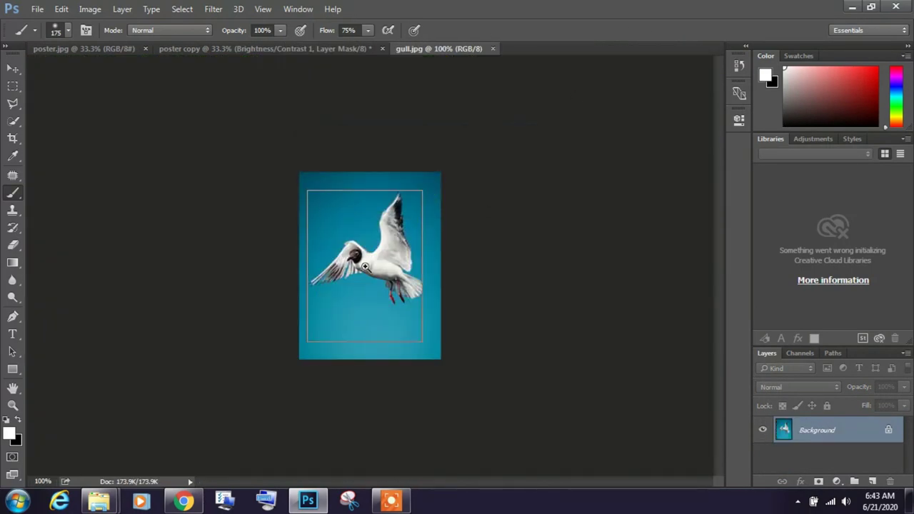
Step: Quick-select the gull's body and raised wing, subtracting the sky above and below it
key("ctrl+plus")
key("ctrl+plus")
left_click(398, 266, "alt")
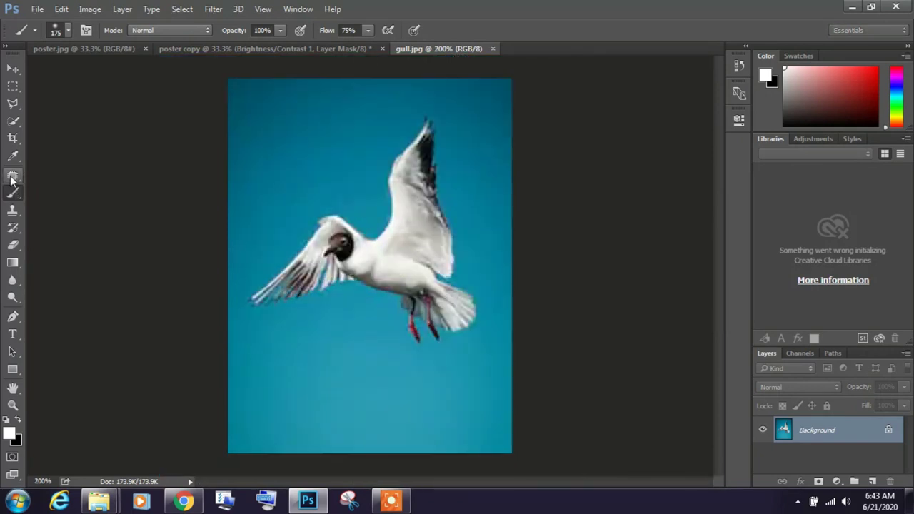
left_click(12, 123)
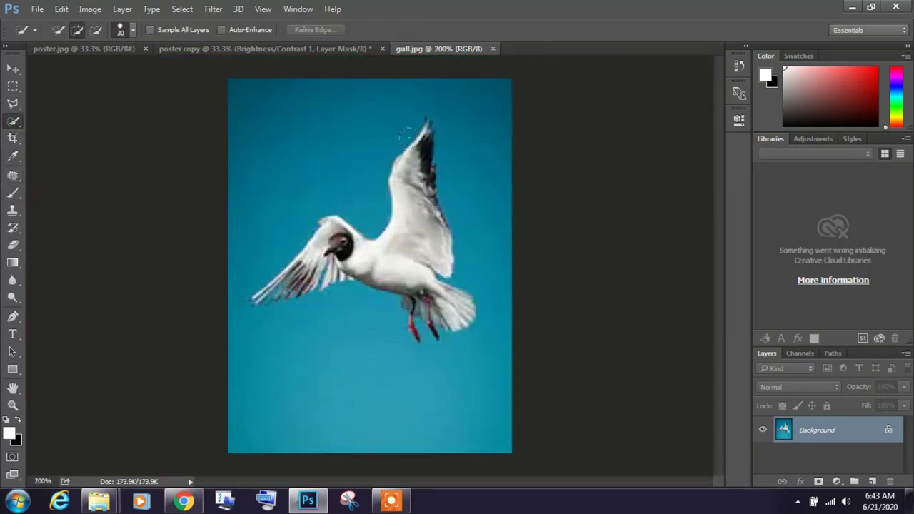
mouse_move(407, 134)
left_mouse_down()
mouse_move(403, 218)
mouse_move(436, 264)
mouse_move(328, 235)
mouse_move(269, 299)
mouse_move(357, 276)
mouse_move(425, 295)
mouse_move(477, 202)
mouse_move(502, 280)
left_mouse_up()
key("bracketleft")
key("bracketleft")
key("bracketleft")
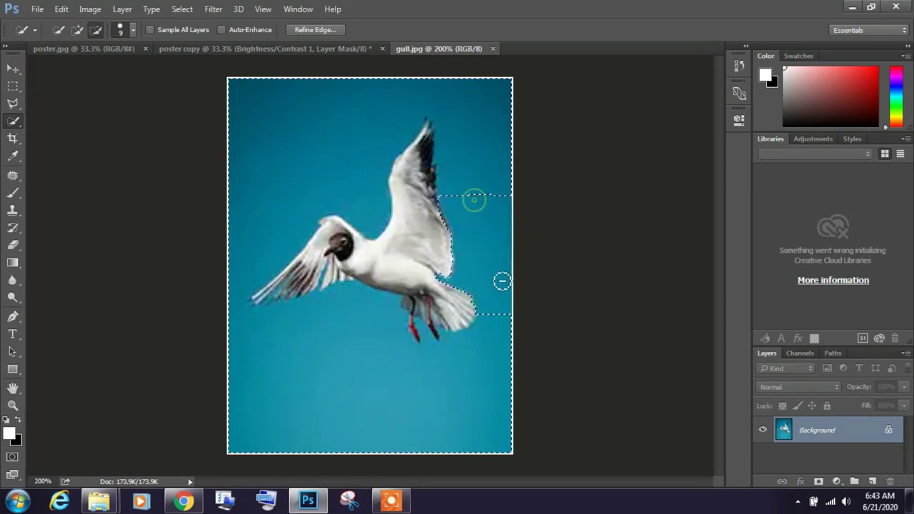
left_click_drag(486, 360, 396, 357)
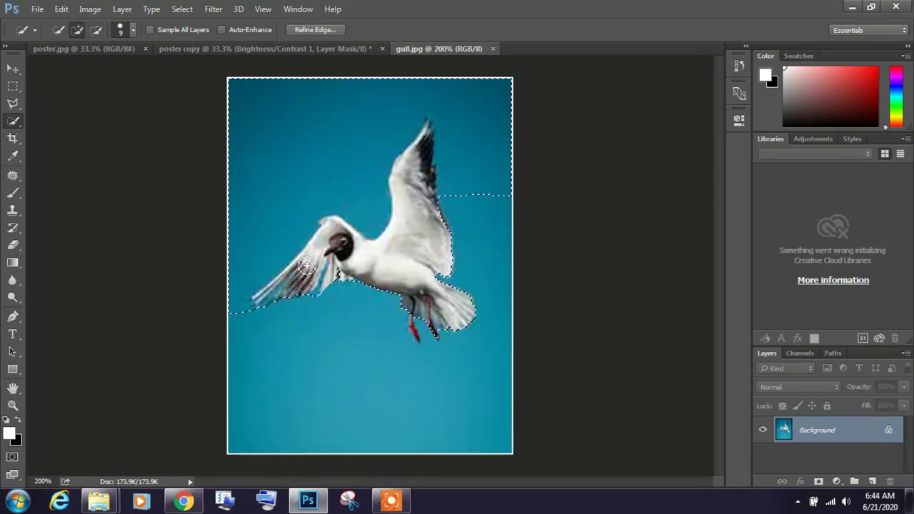
left_click_drag(253, 278, 341, 174)
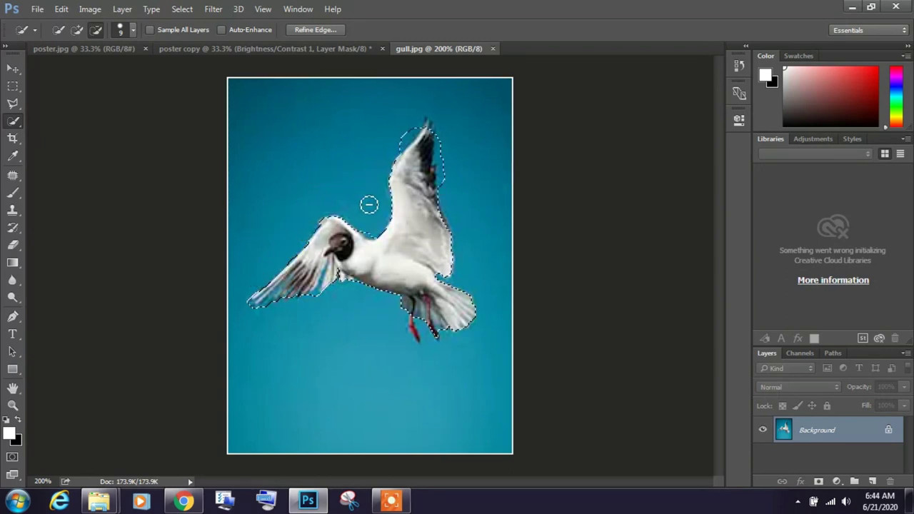
Step: Refine the gull selection at the upper wing tip, both leg tips, neck and lower wing tip
left_click_drag(569, 56, 293, 342)
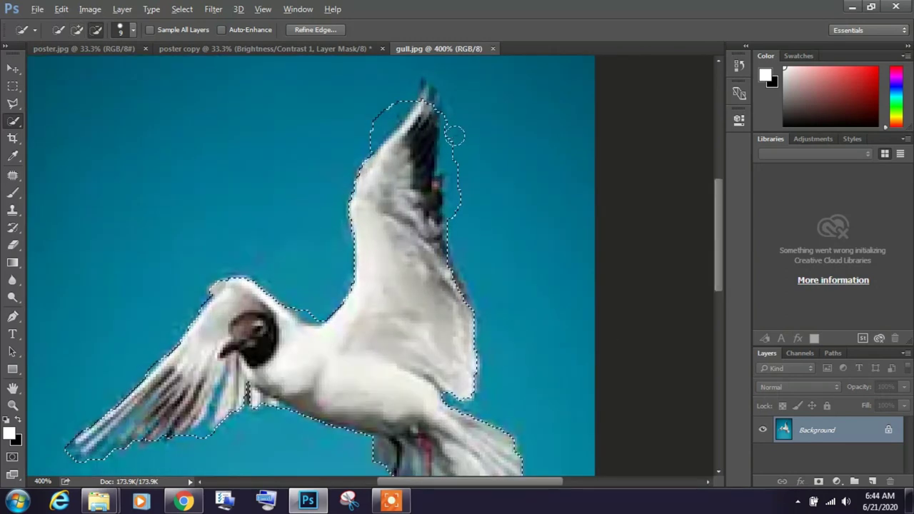
left_click_drag(454, 135, 458, 200)
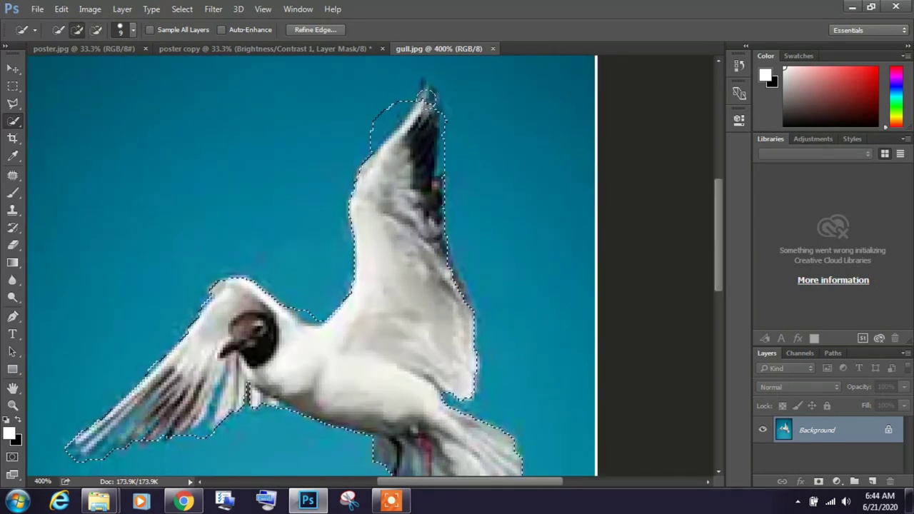
mouse_move(429, 107)
left_mouse_down()
mouse_move(395, 91)
mouse_move(364, 122)
left_mouse_up()
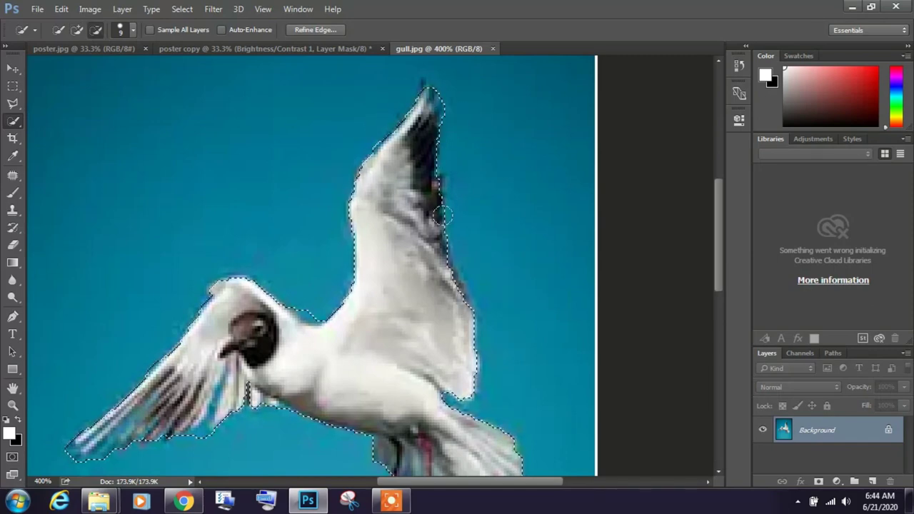
scroll(443, 215, "down", 5)
scroll(435, 257, "down", 2)
scroll(436, 257, "left", 2)
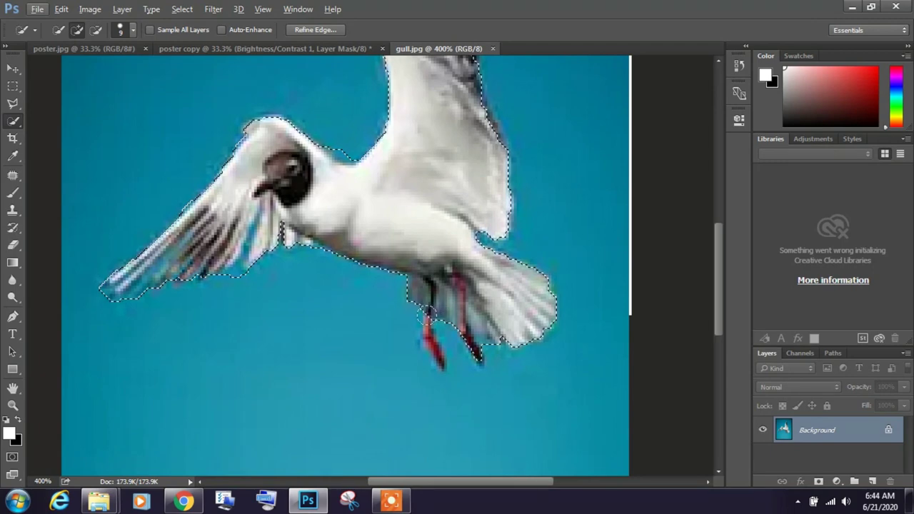
key("bracketleft")
key("bracketleft")
key("bracketleft")
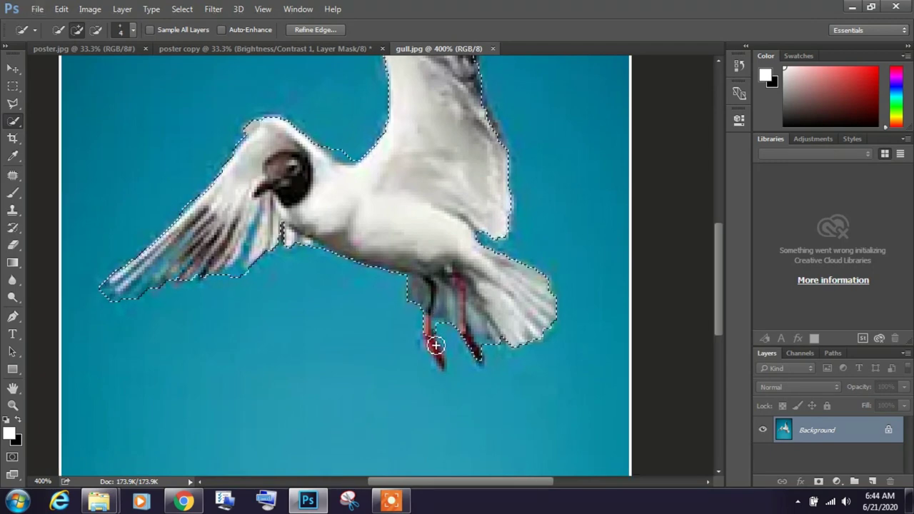
left_click(441, 362)
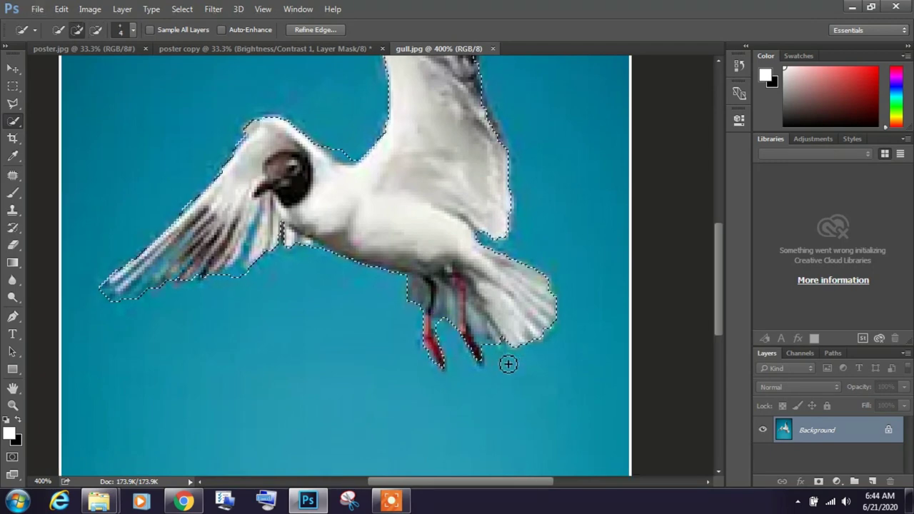
left_click(483, 362)
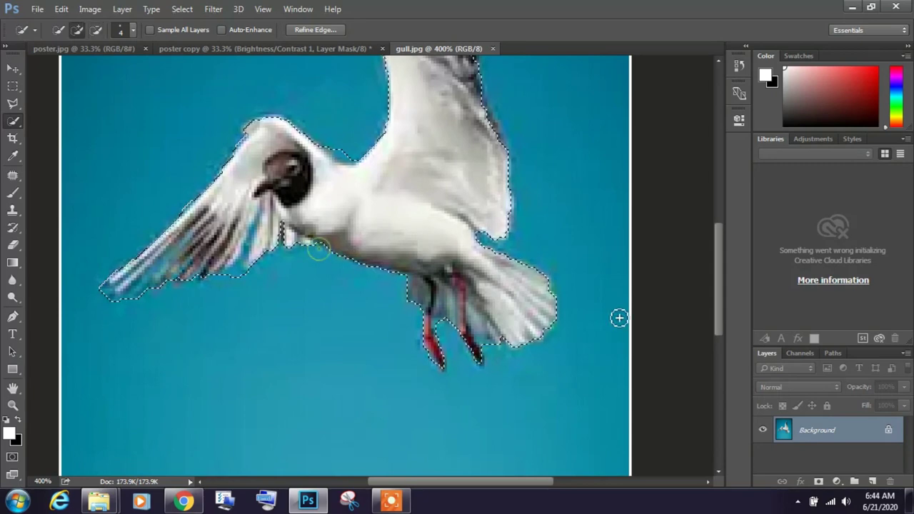
left_click_drag(335, 145, 357, 162)
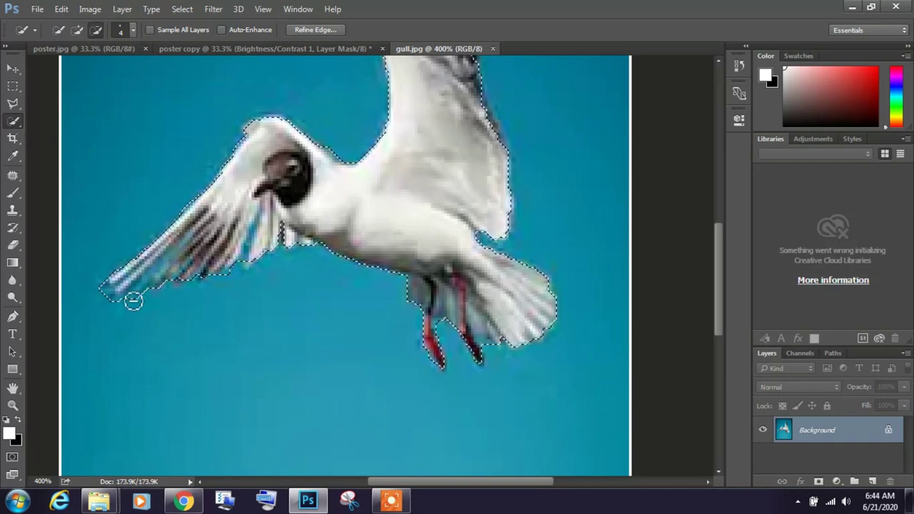
left_click_drag(133, 300, 112, 304)
Step: Move the selected gull into the poster copy's night sky and close gull.jpg
key("v")
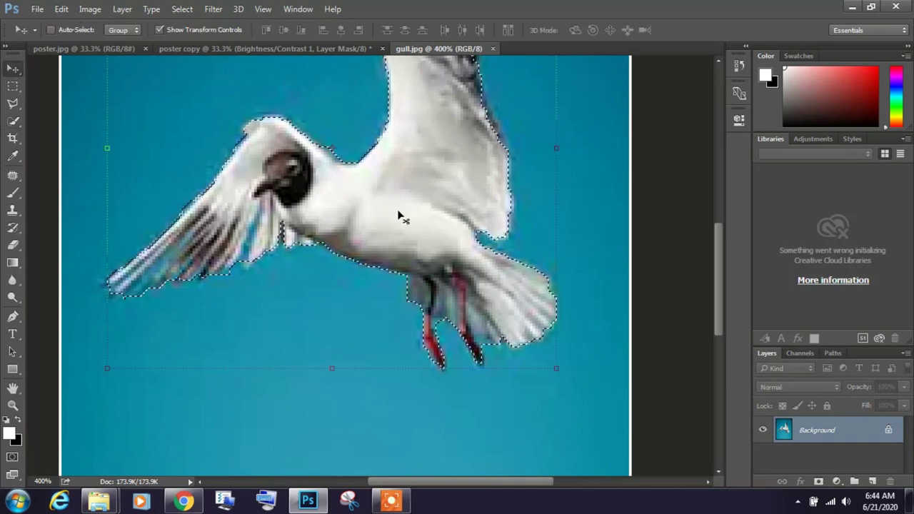
mouse_move(397, 214)
left_mouse_down()
mouse_move(272, 49)
mouse_move(565, 195)
mouse_move(556, 185)
left_mouse_up()
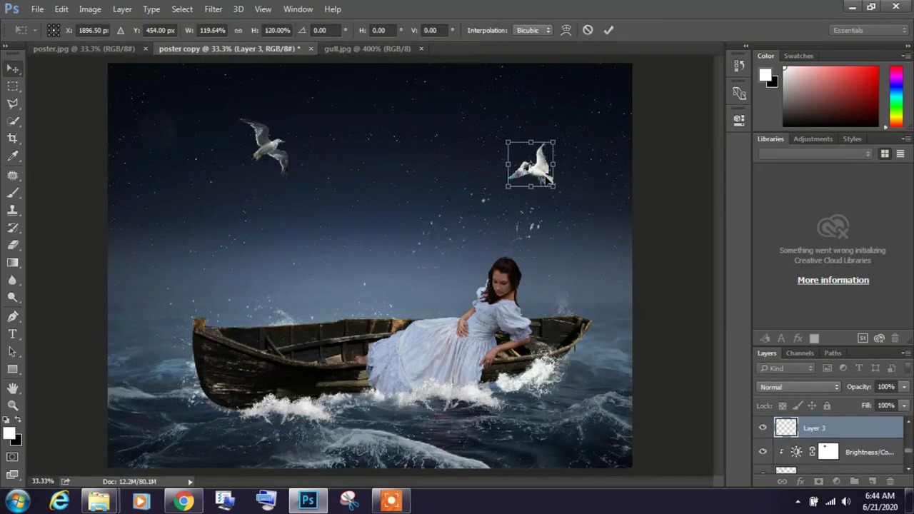
key("Return")
left_click(400, 49)
left_click(420, 48)
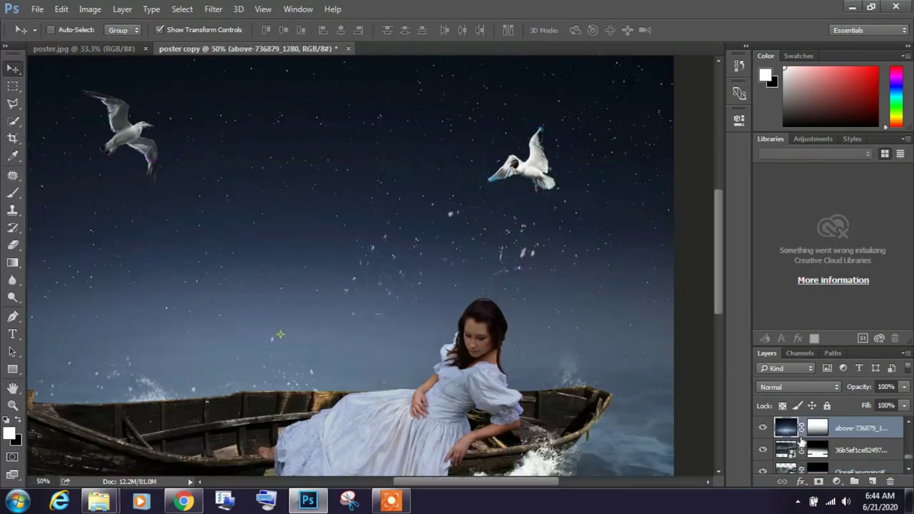
Step: Select the new gull's Layer 3 and rename it bird2
right_click(523, 161)
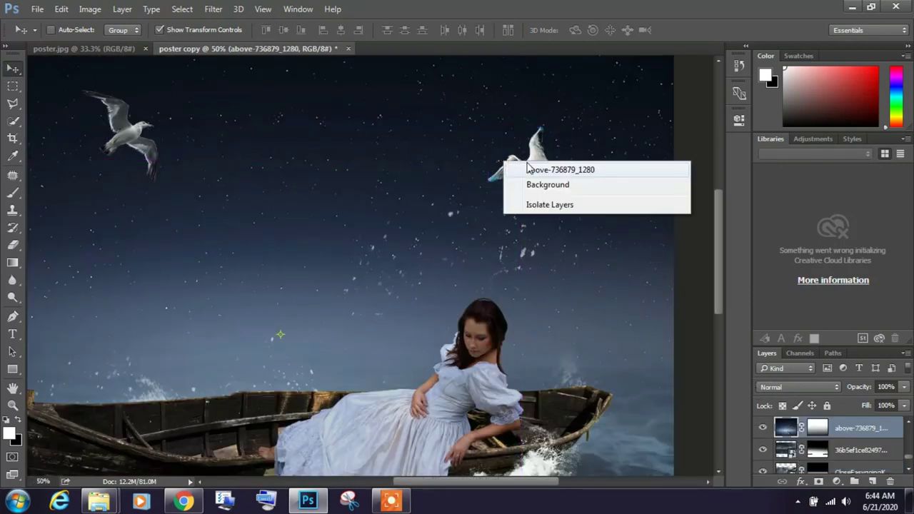
left_click(543, 167)
right_click(538, 164)
left_click(571, 166)
type("Bird")
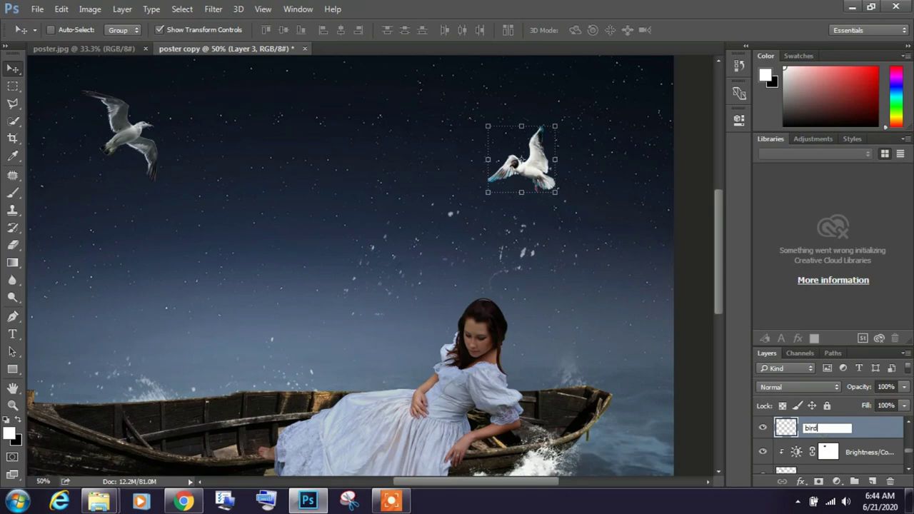
type("2")
key("Return")
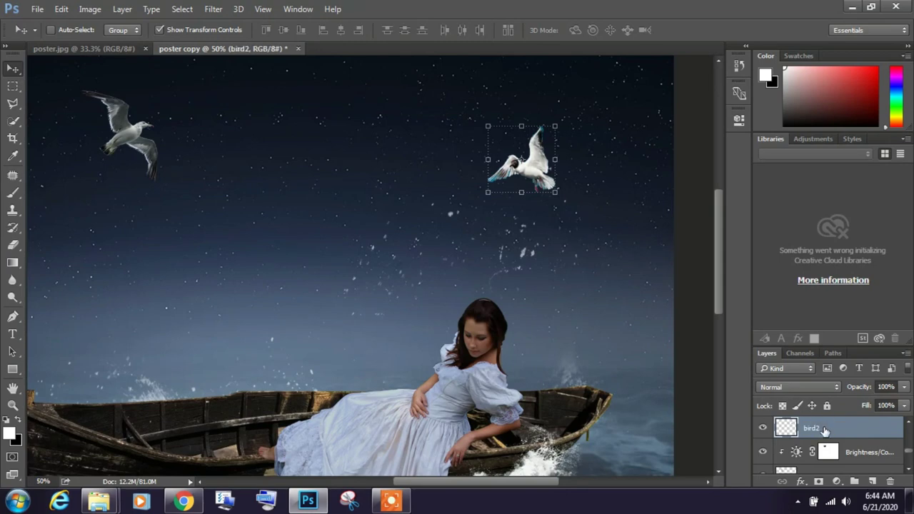
key("ctrl")
Step: Convert the gull selection into a thin Border selection hugging its outline
left_click(214, 8)
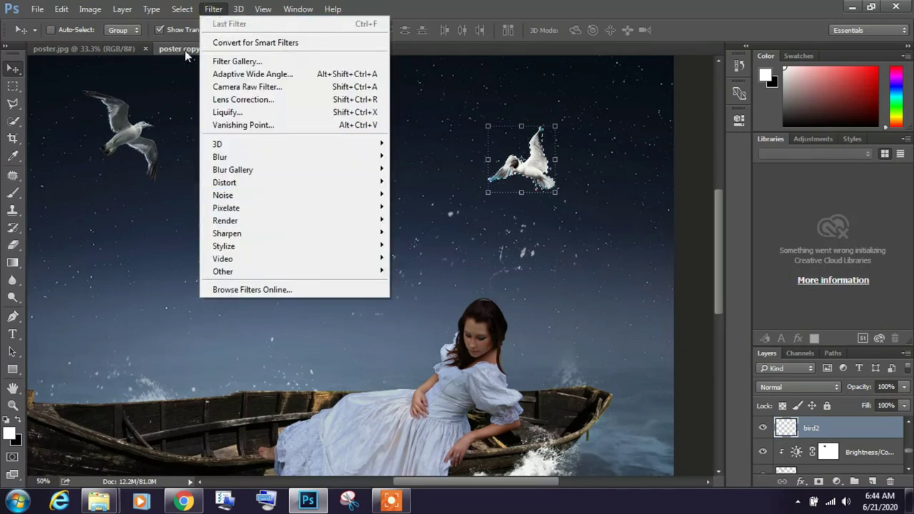
mouse_move(193, 182)
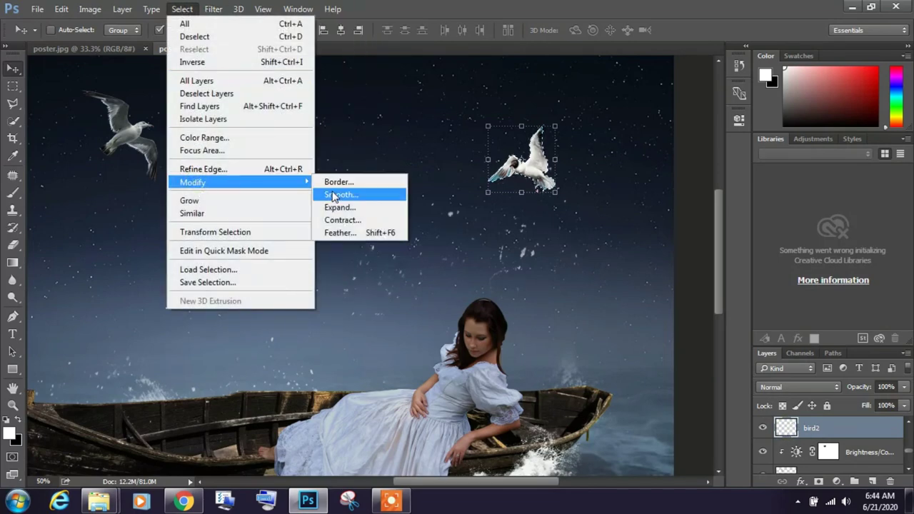
left_click(338, 183)
type("3")
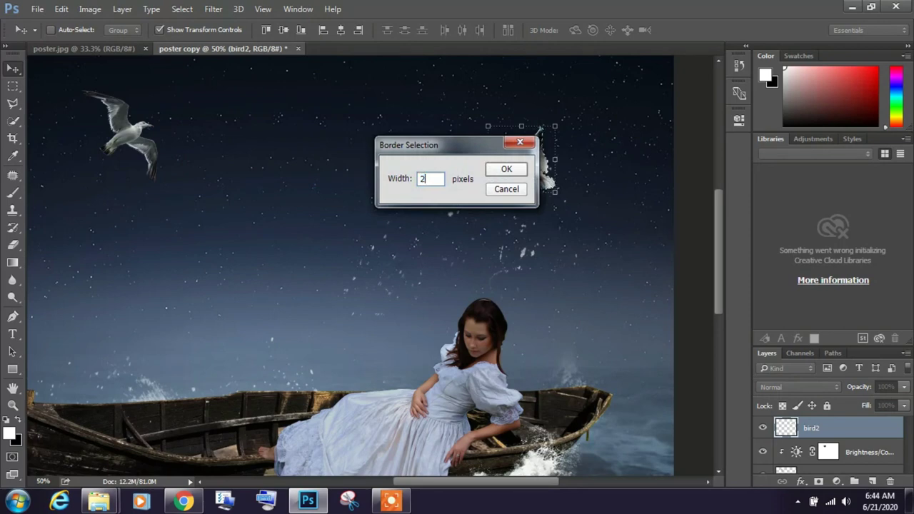
key("Return")
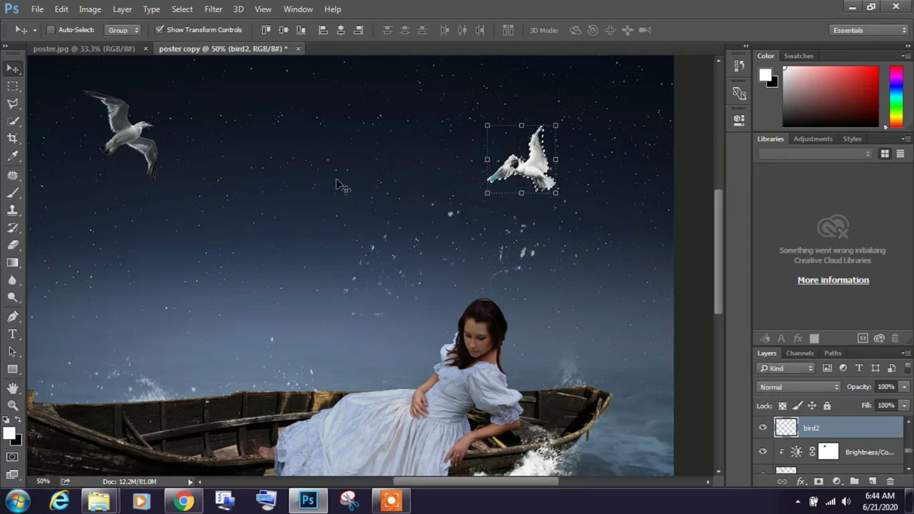
Step: Add a Brightness/Contrast adjustment to the gull with Brightness -48 and Contrast 50
left_click(837, 483)
left_click(782, 238)
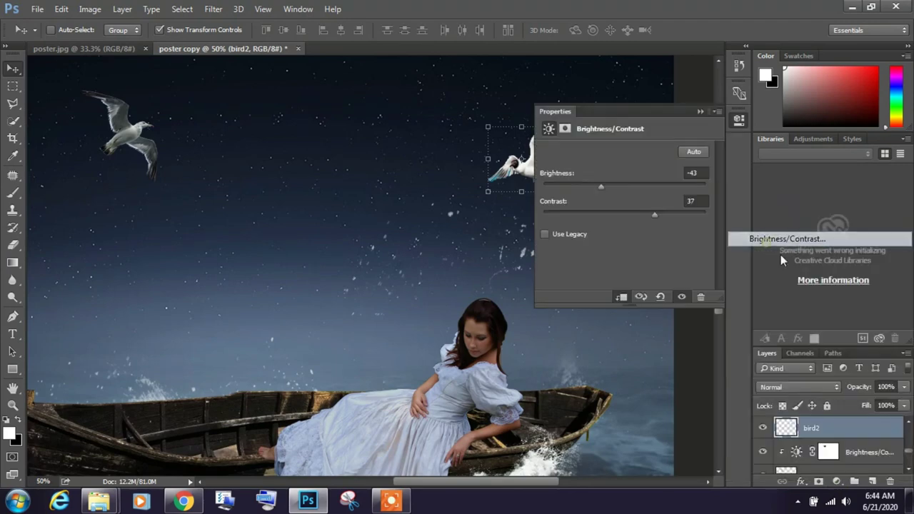
left_click_drag(504, 182, 391, 180)
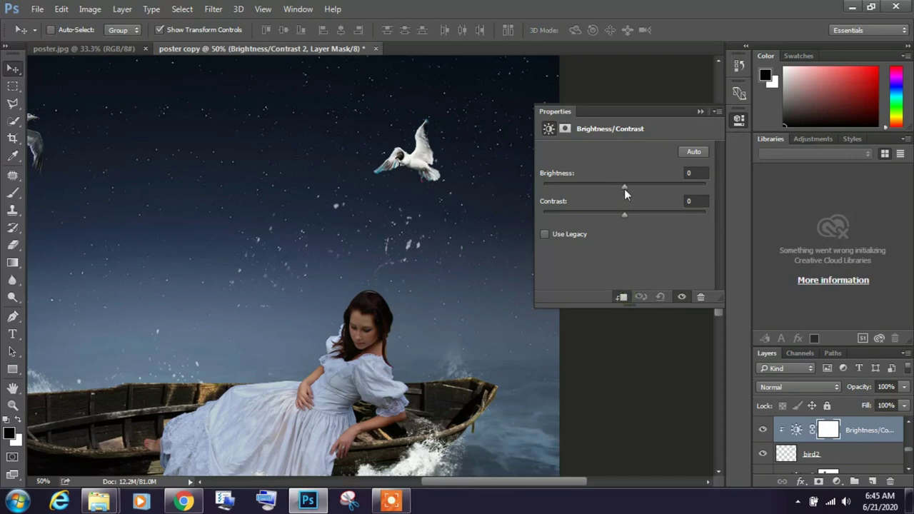
left_click_drag(624, 187, 600, 187)
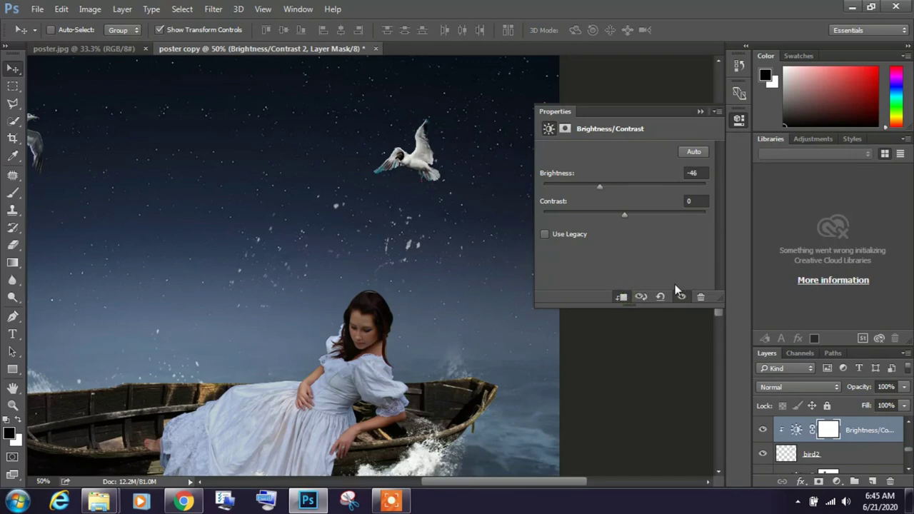
left_click_drag(632, 212, 646, 212)
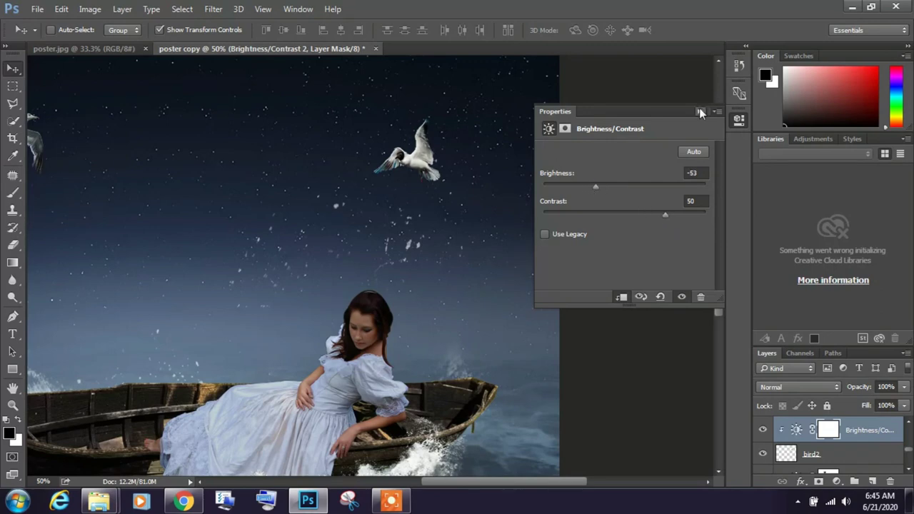
left_click_drag(602, 188, 598, 184)
left_click(700, 112)
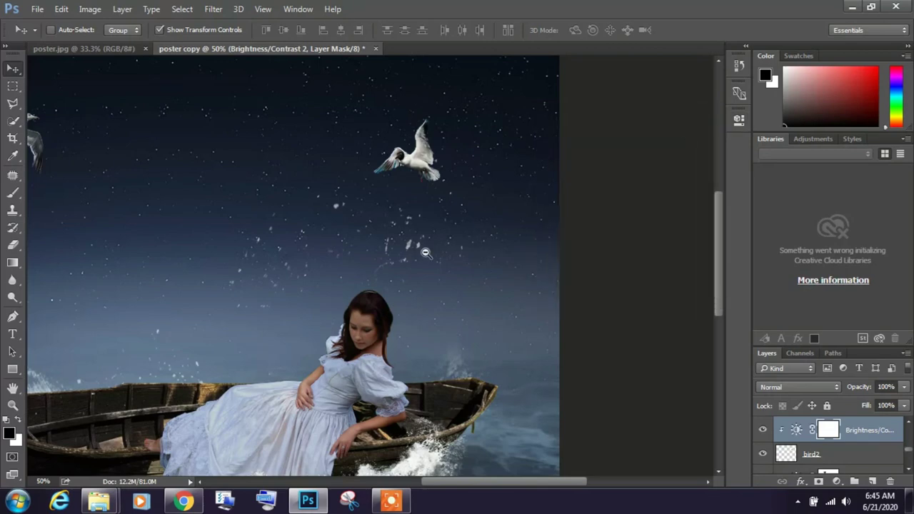
Step: Select the bird2 layer together with its Brightness/Contrast layer
key("ctrl+minus")
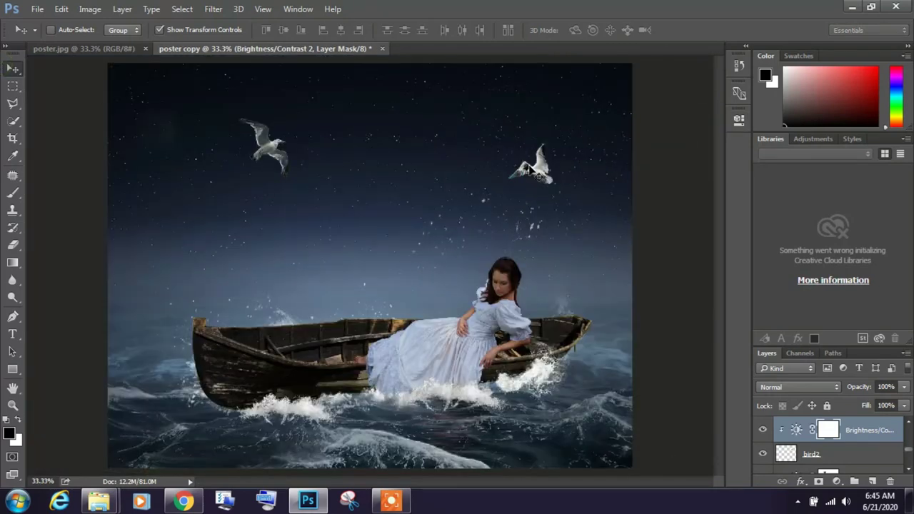
right_click(528, 167)
left_click(546, 191)
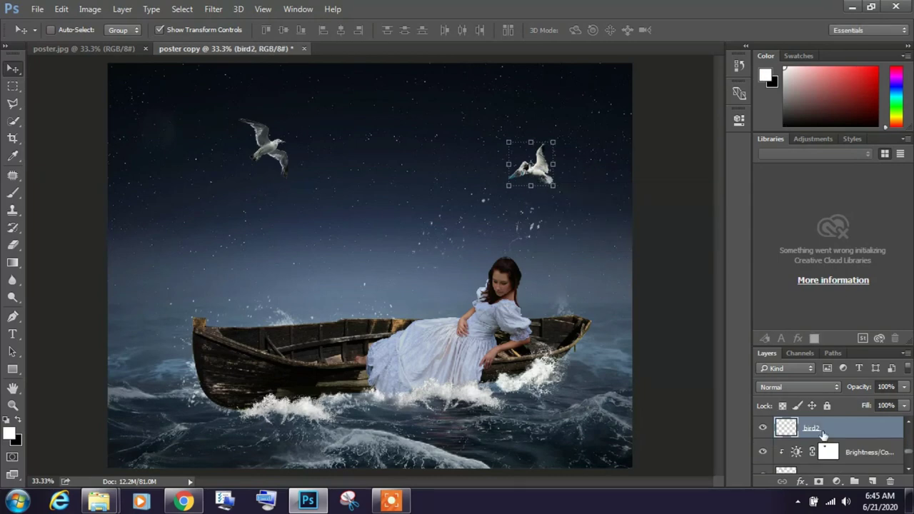
left_click(855, 427, "ctrl")
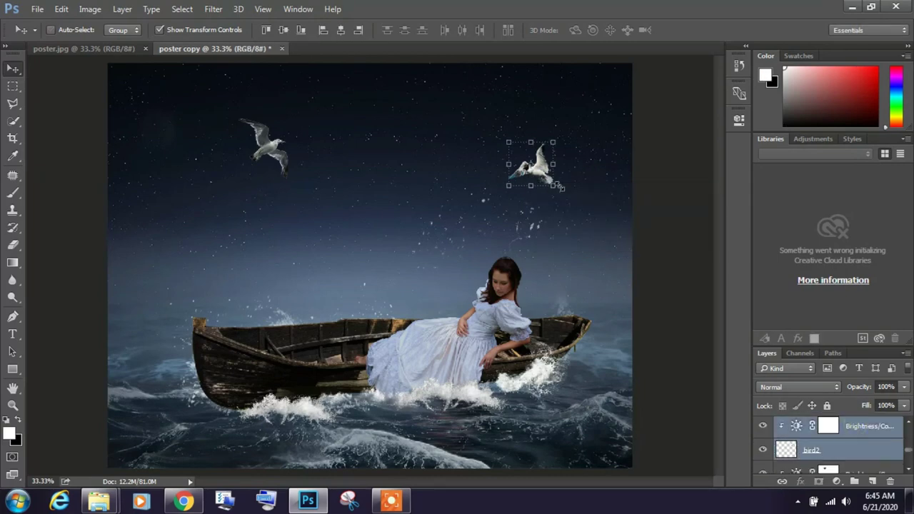
Step: Scale up the seagull and move it to the poster's right edge above the boat's stern
left_click_drag(561, 188, 573, 199)
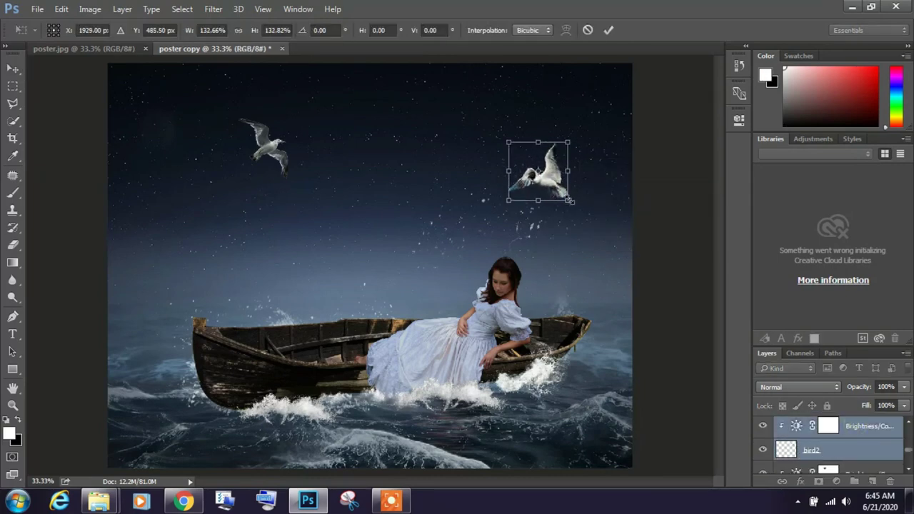
mouse_move(569, 201)
left_mouse_down()
mouse_move(599, 240)
mouse_move(572, 216)
left_mouse_up()
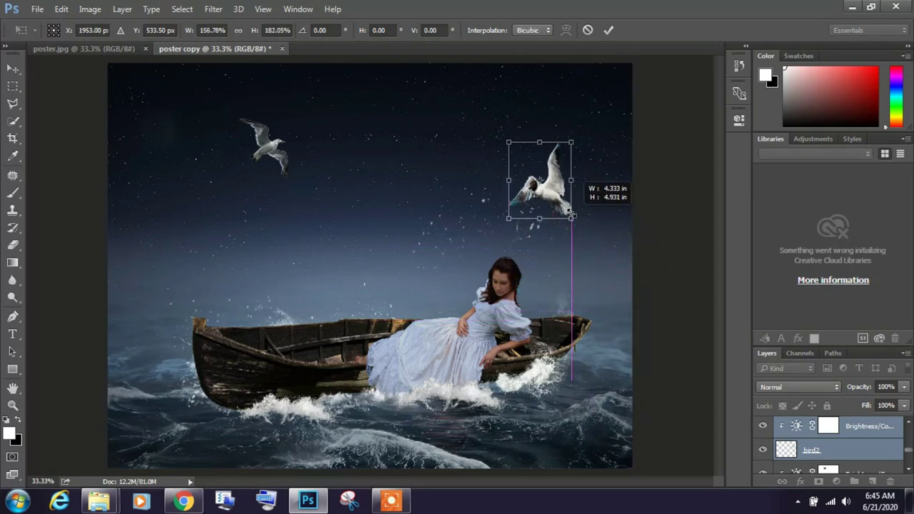
key("Return")
mouse_move(546, 193)
left_mouse_down()
mouse_move(611, 322)
mouse_move(611, 267)
left_mouse_up()
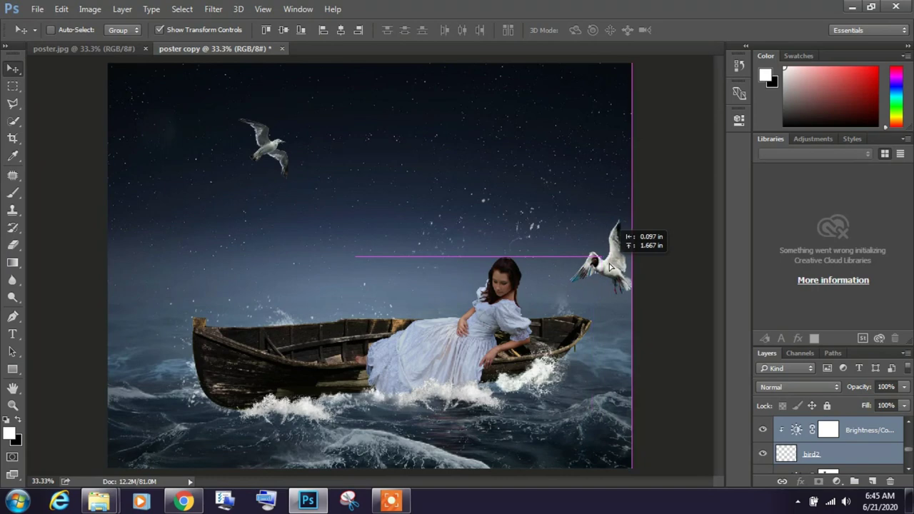
left_click_drag(609, 267, 607, 264)
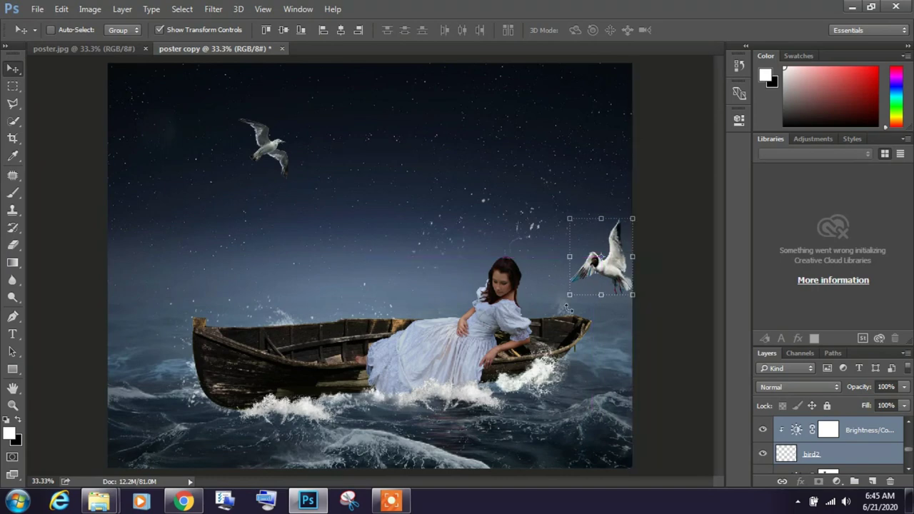
right_click(491, 316)
Step: Multi-select the lady, her adjustments down to Exposure 1, the boat, Layer 1 and Layer 2
left_click(520, 339)
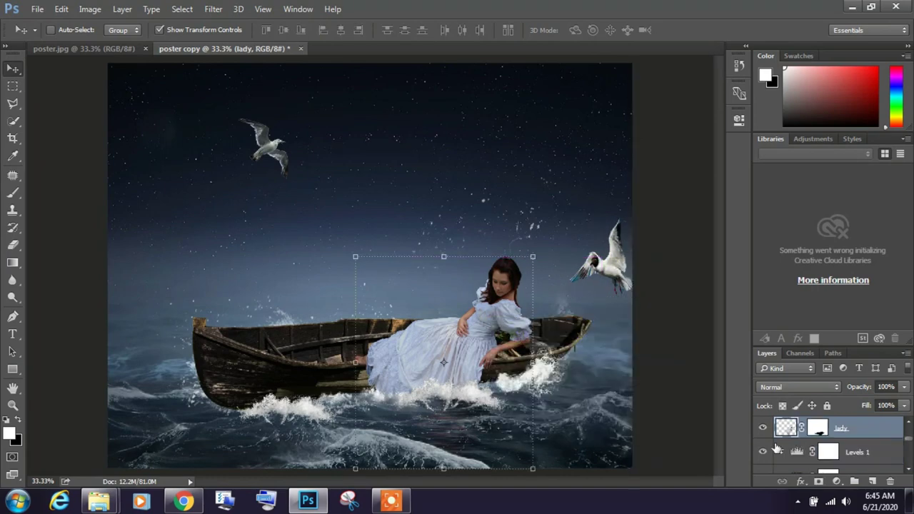
left_click(856, 452)
scroll(856, 457, "down", 1)
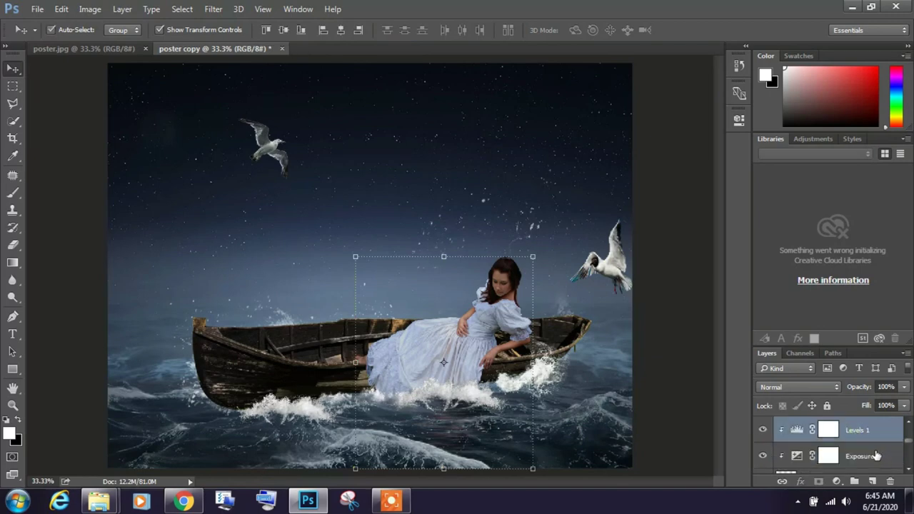
left_click(875, 453)
scroll(856, 460, "down", 1)
left_click(856, 459)
scroll(857, 460, "down", 1)
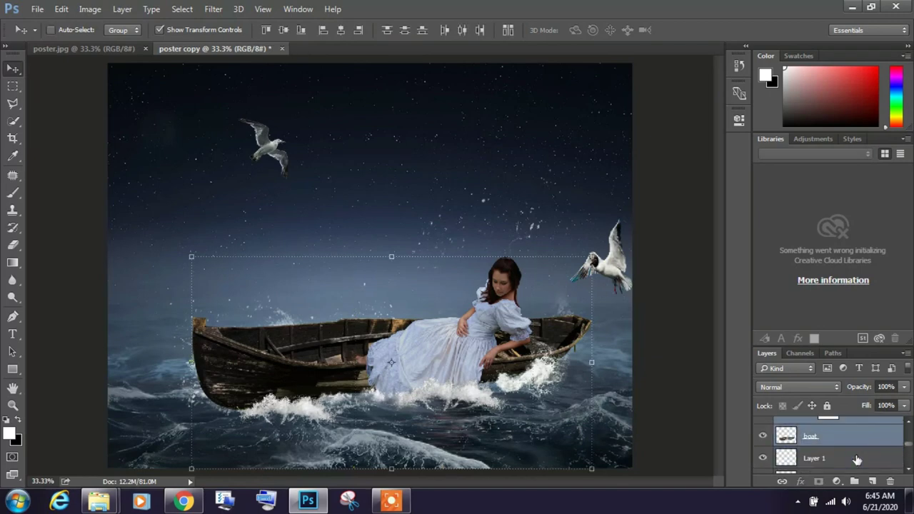
left_click(843, 463)
scroll(846, 462, "down", 1)
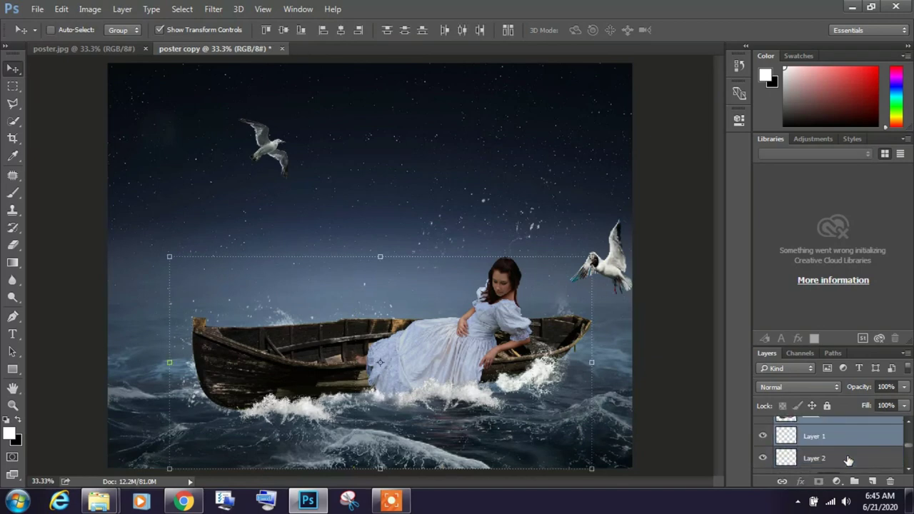
left_click(853, 459)
Step: Add the Water Effect layers, set them to 97% opacity, and shift the group left
scroll(855, 458, "down", 1)
scroll(855, 460, "down", 1)
scroll(855, 459, "down", 2)
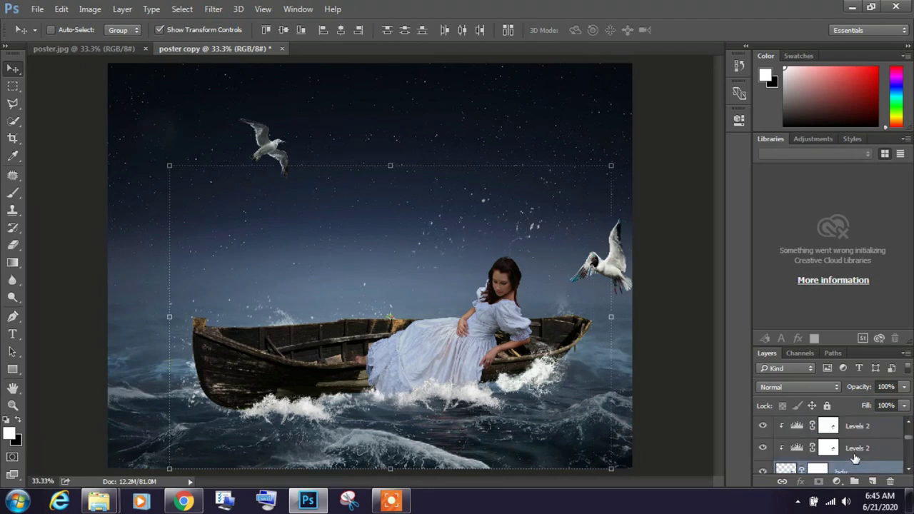
scroll(855, 457, "down", 1)
scroll(855, 454, "down", 1)
left_click(854, 447)
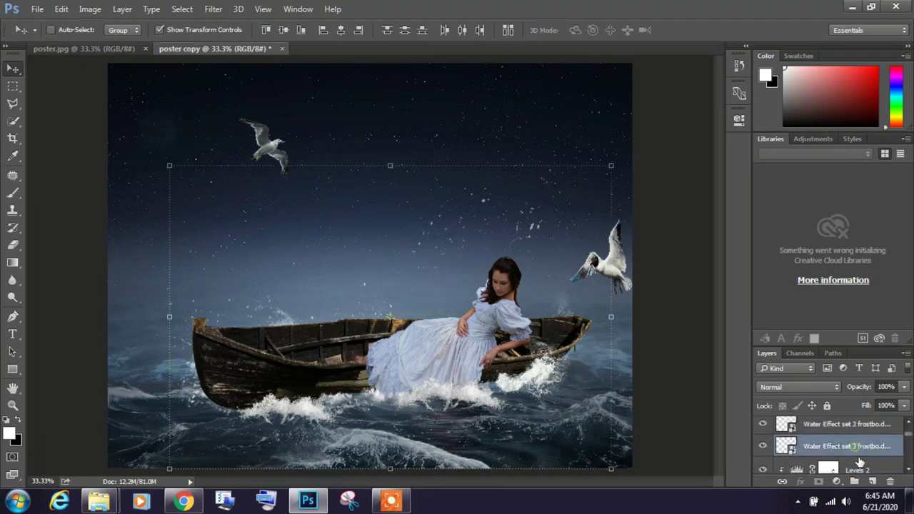
scroll(853, 450, "up", 1)
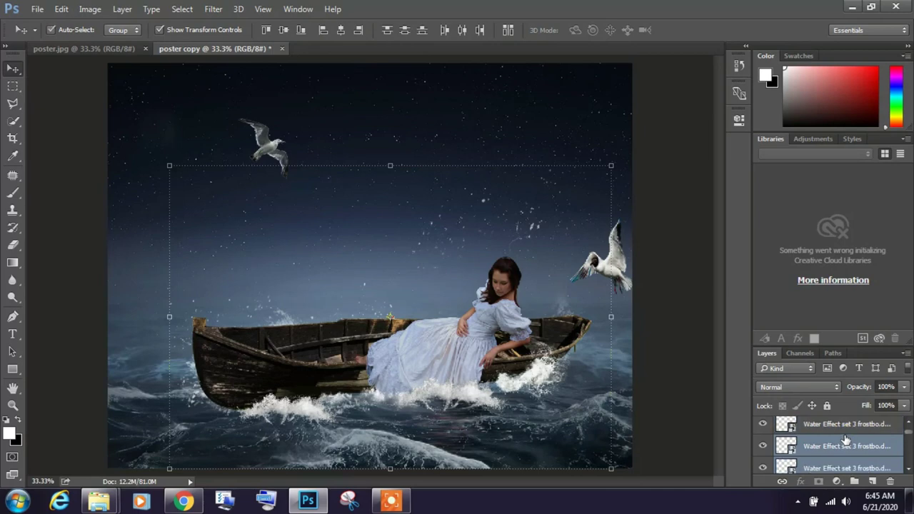
left_click(844, 429, "shift")
left_click(851, 432, "ctrl")
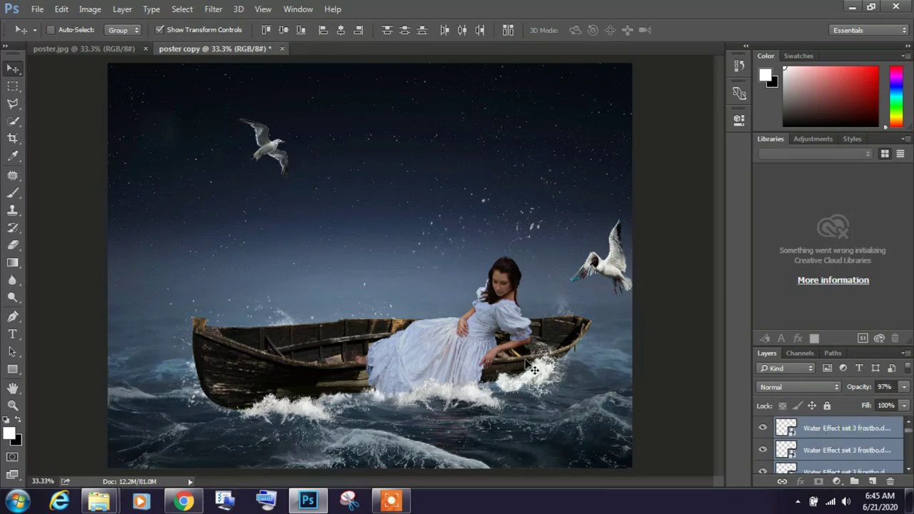
left_click_drag(534, 369, 499, 365)
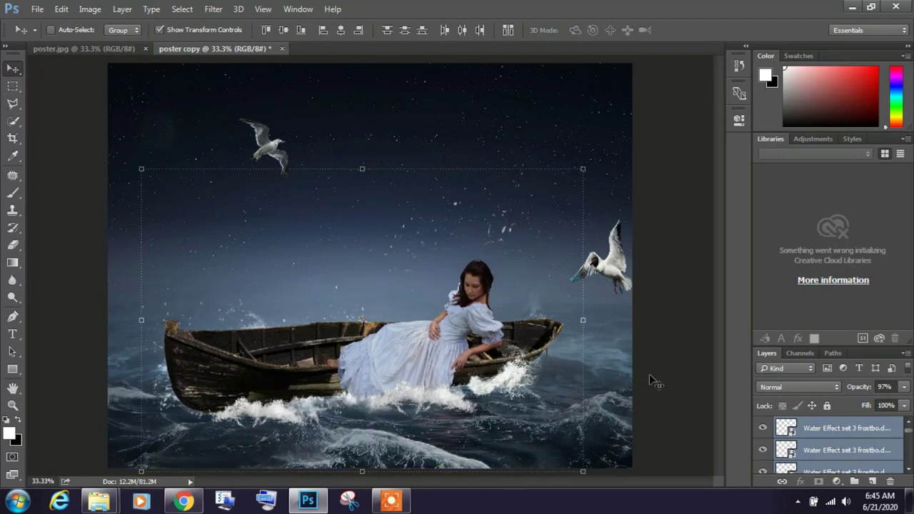
Step: Select bird2 with its Brightness/Contrast layer and nudge the seagull slightly lower
left_click(804, 434)
right_click(625, 286)
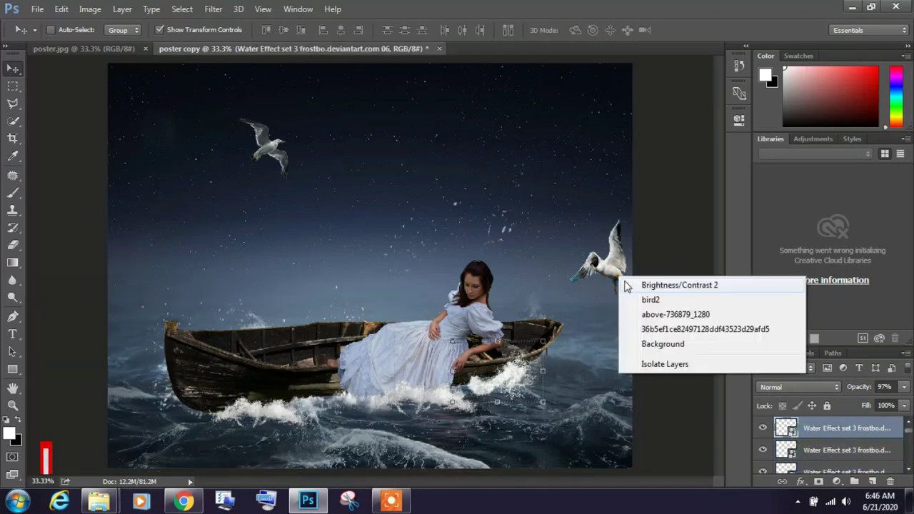
left_click(632, 283)
left_click(825, 454, "ctrl")
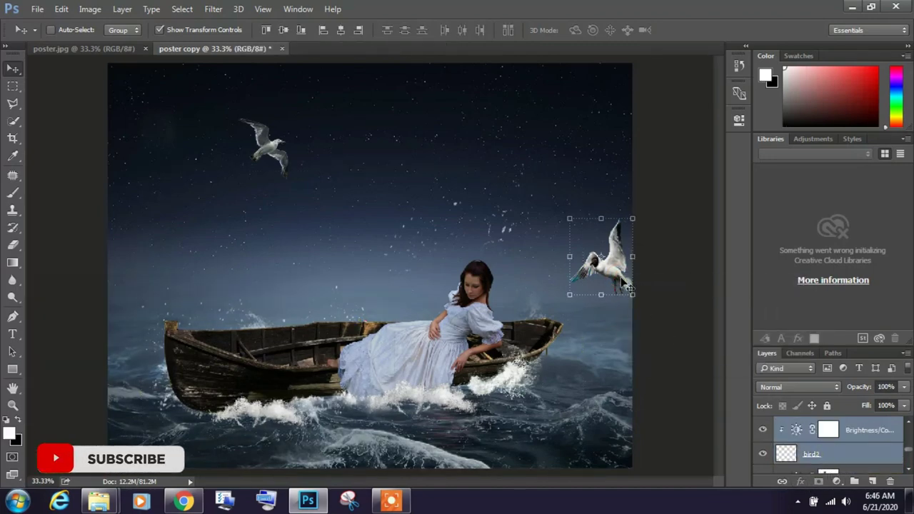
mouse_move(605, 260)
left_mouse_down()
mouse_move(610, 309)
mouse_move(607, 299)
left_mouse_up()
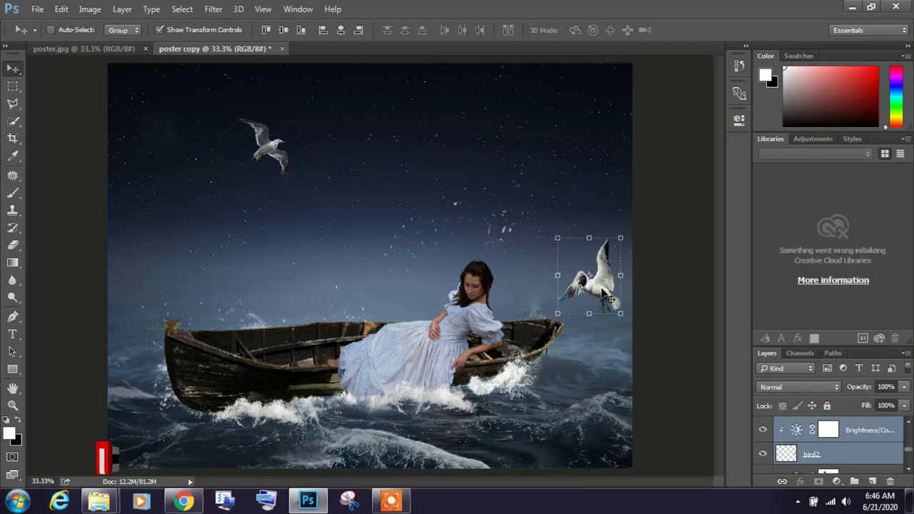
scroll(870, 439, "up", 5)
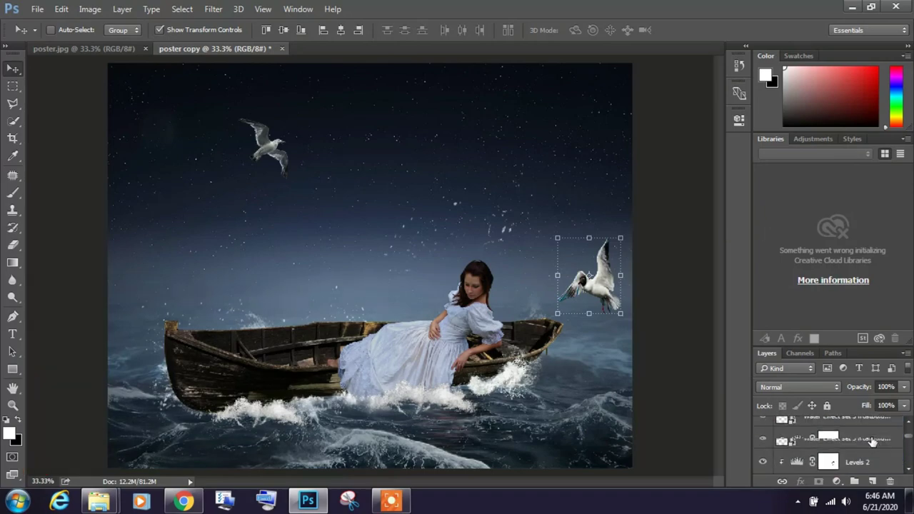
scroll(870, 439, "up", 5)
left_click(871, 428)
Step: Place the lantern image from STOCK, scale it to about 59%, and set it at the boat's left end
left_click(852, 6)
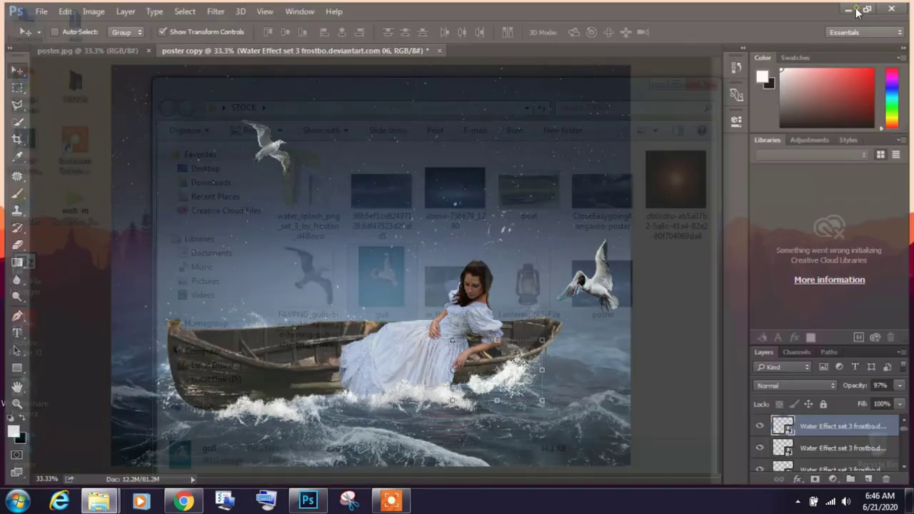
mouse_move(528, 286)
left_mouse_down()
mouse_move(482, 344)
mouse_move(296, 294)
left_mouse_up()
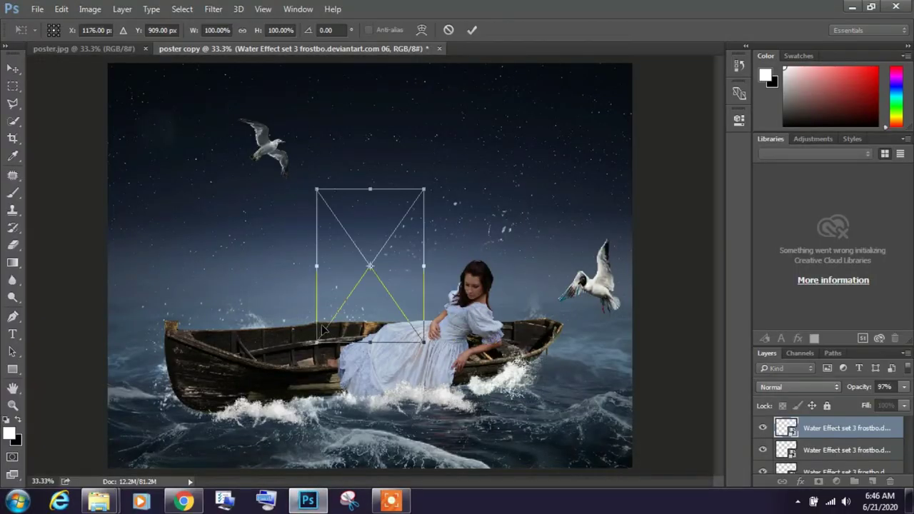
left_click_drag(368, 267, 280, 310)
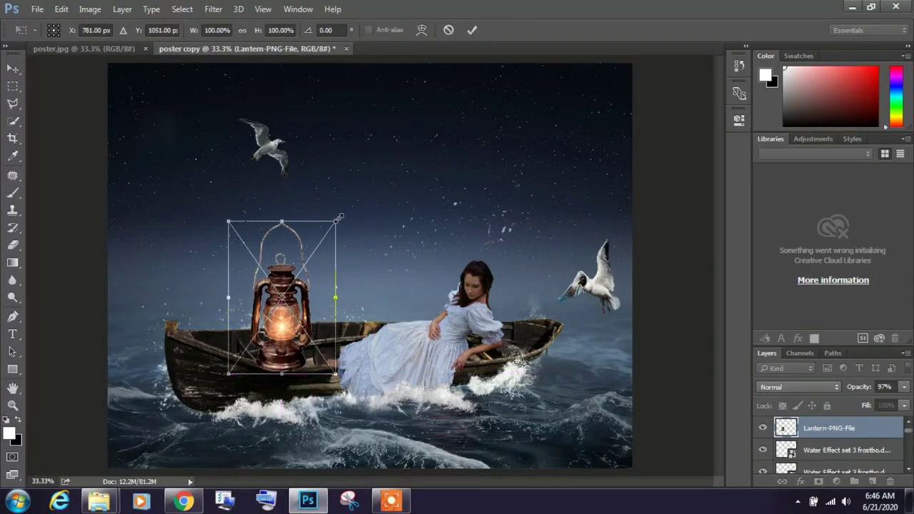
left_click_drag(336, 221, 291, 285)
key("Return")
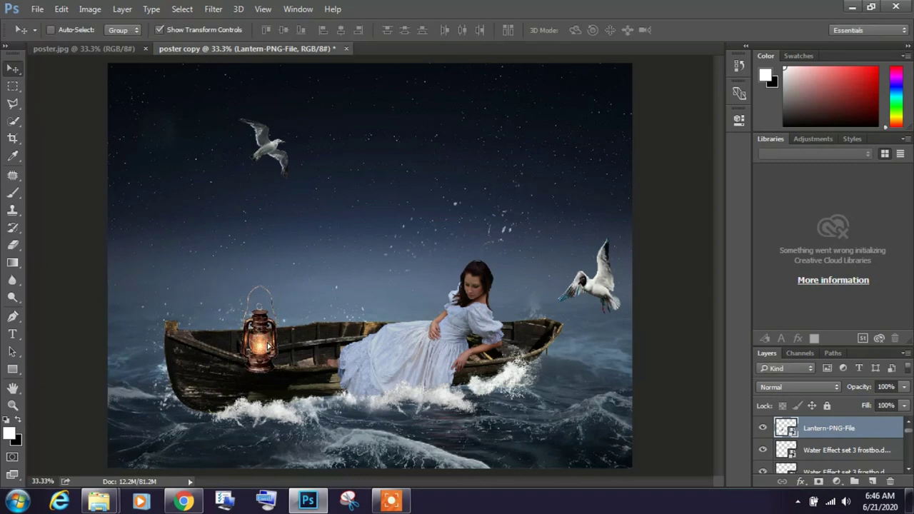
left_click_drag(262, 346, 291, 343)
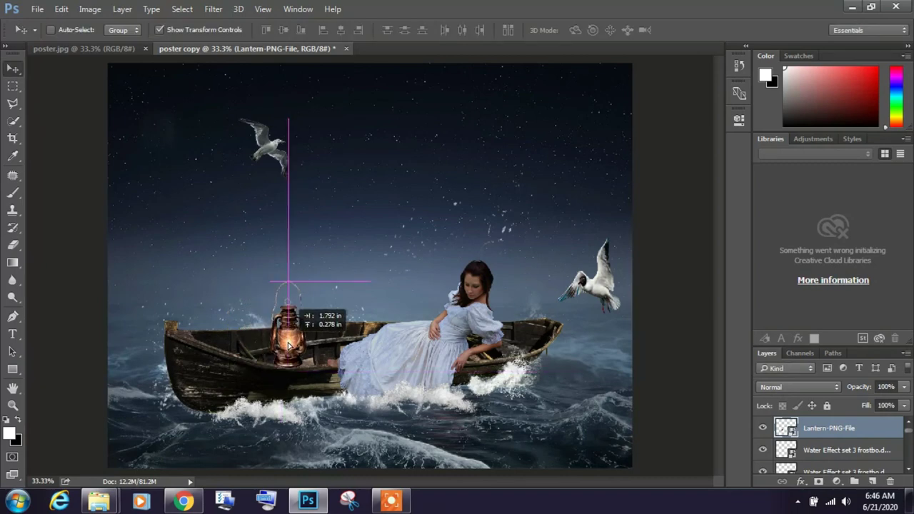
left_click(291, 344)
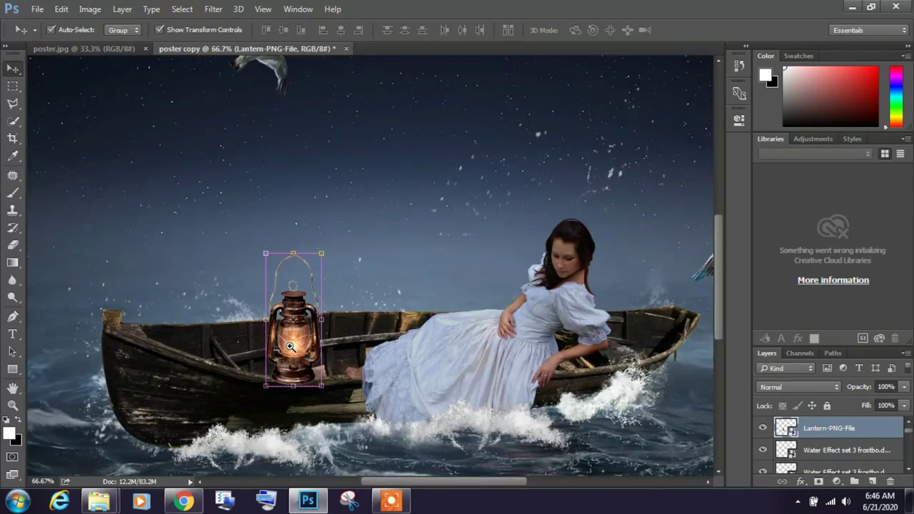
left_click(293, 348)
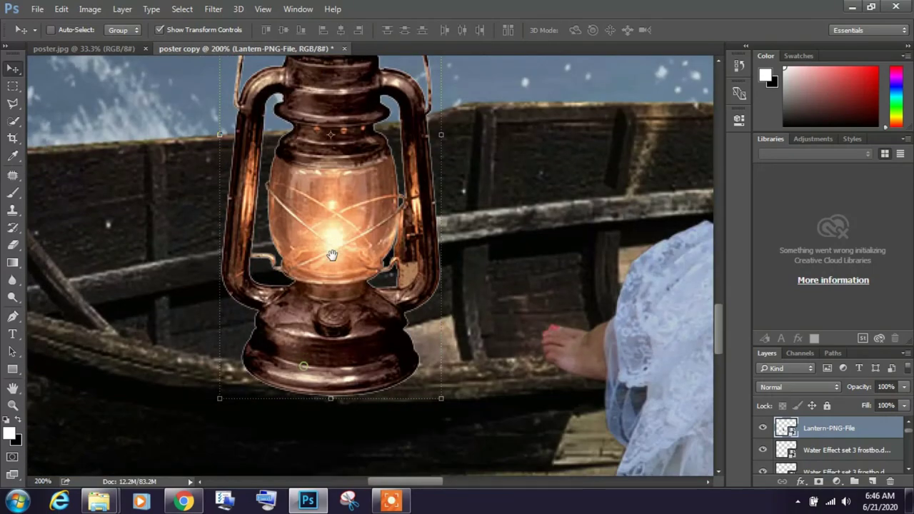
left_click_drag(339, 279, 339, 307)
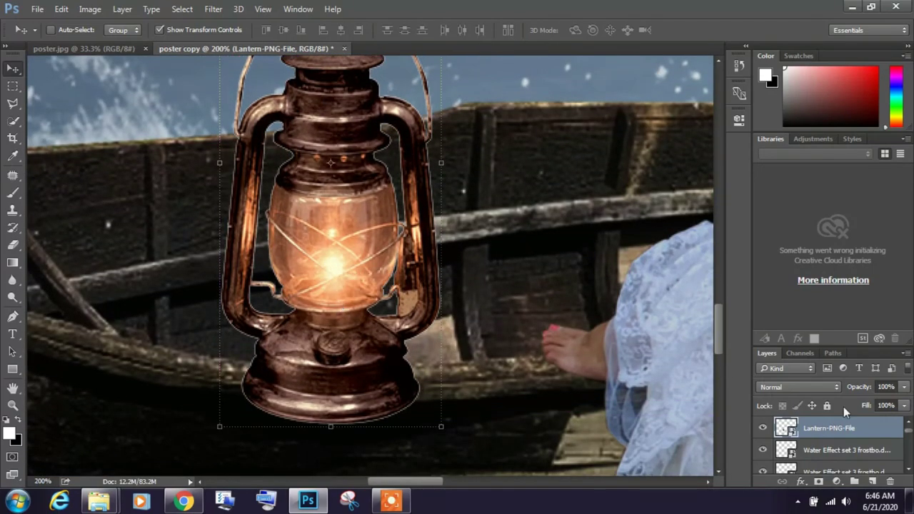
Step: Rasterize the lantern layer and delete a 4-pixel border fringe around its outline
right_click(834, 429)
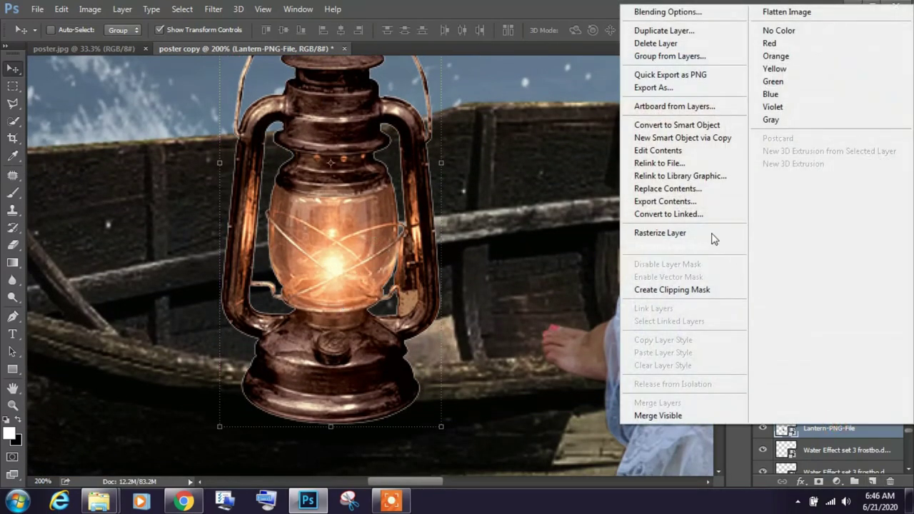
left_click(696, 234)
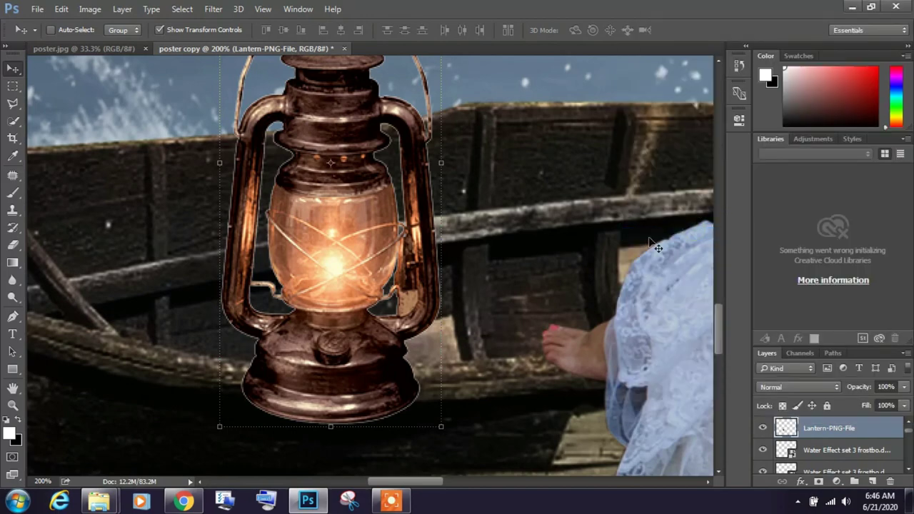
left_click(786, 426, "ctrl")
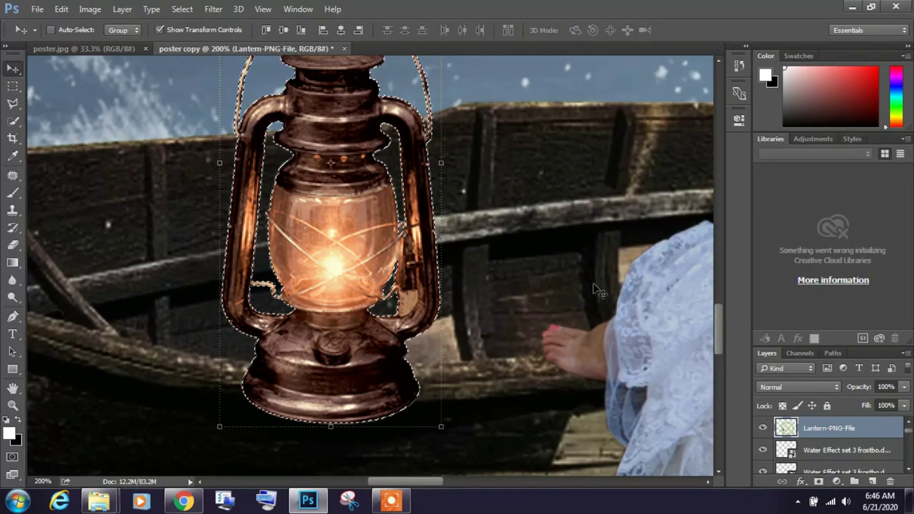
left_click(212, 9)
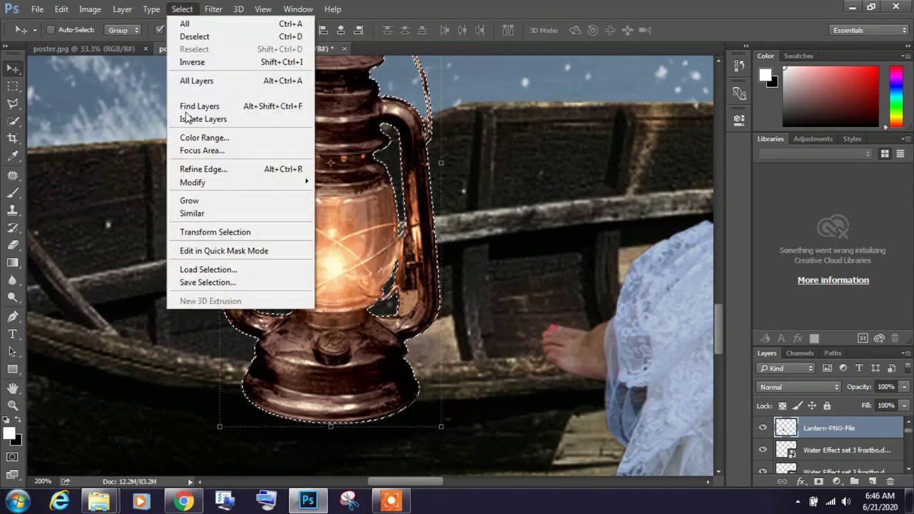
mouse_move(193, 182)
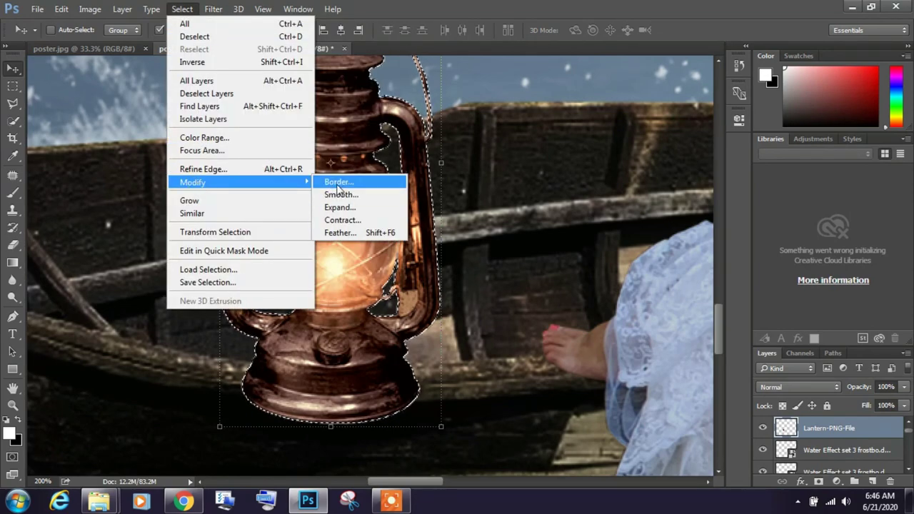
left_click(337, 182)
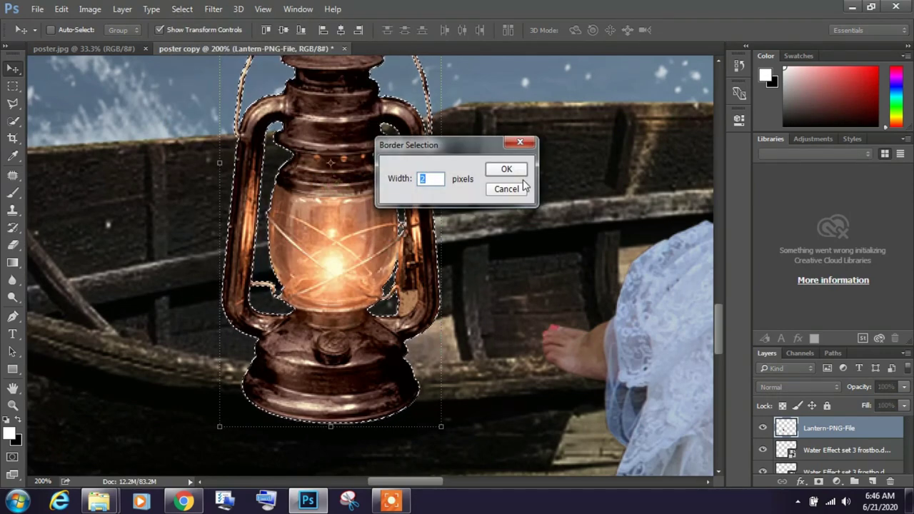
type("4")
key("Return")
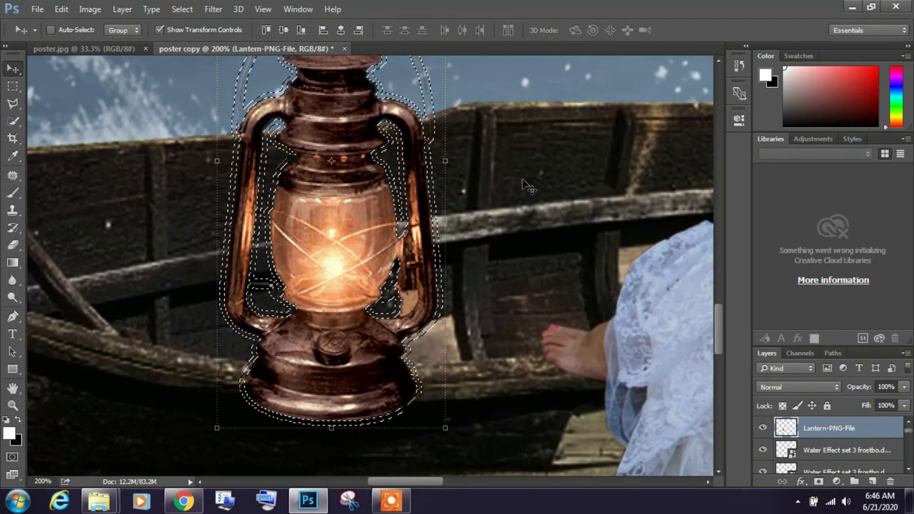
key("Delete")
key("ctrl+d")
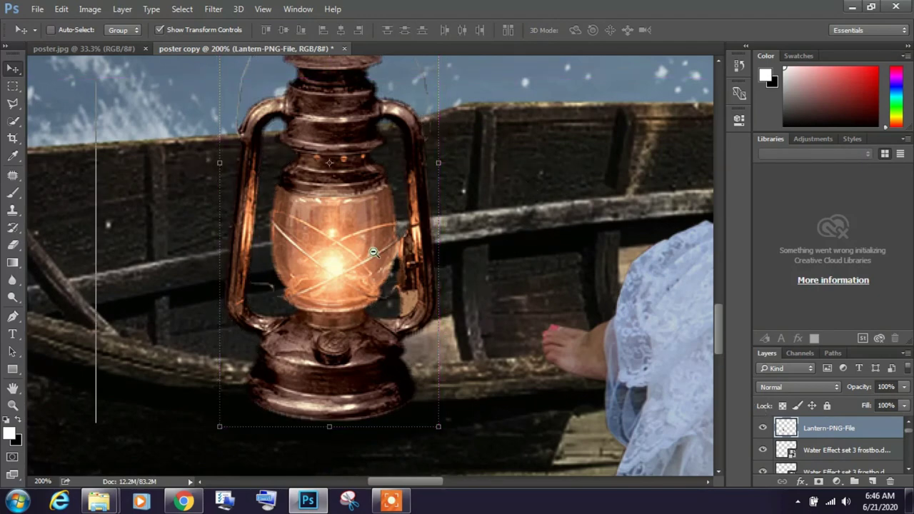
Step: Shrink the lantern slightly to about 87%
key("ctrl+minus")
left_click_drag(407, 81, 390, 105)
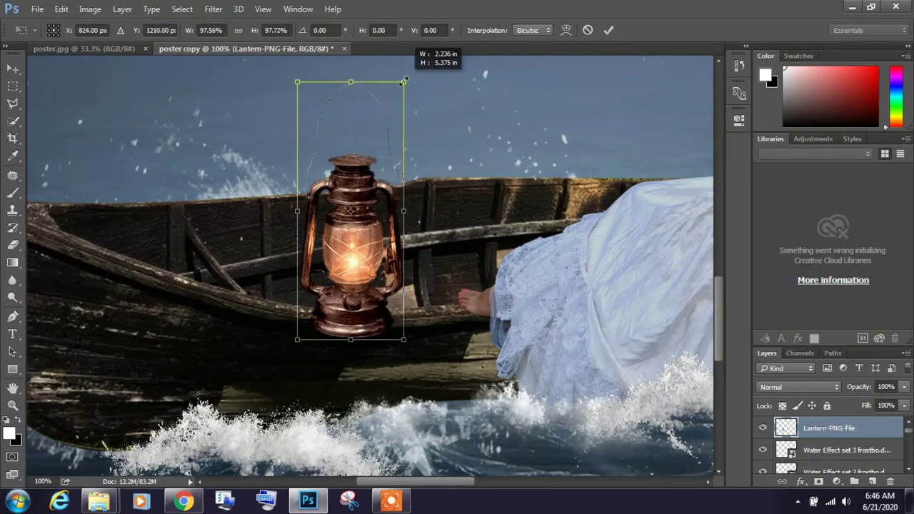
double_click(357, 212)
Step: Mask the lantern's base into the boat rim at 69% opacity, restore 100%, then add the orange glow image
left_click(818, 480)
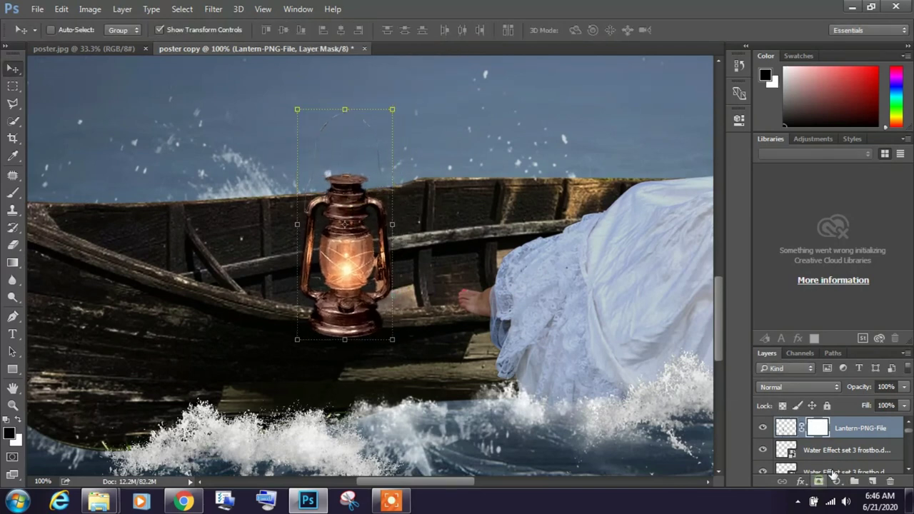
key("b")
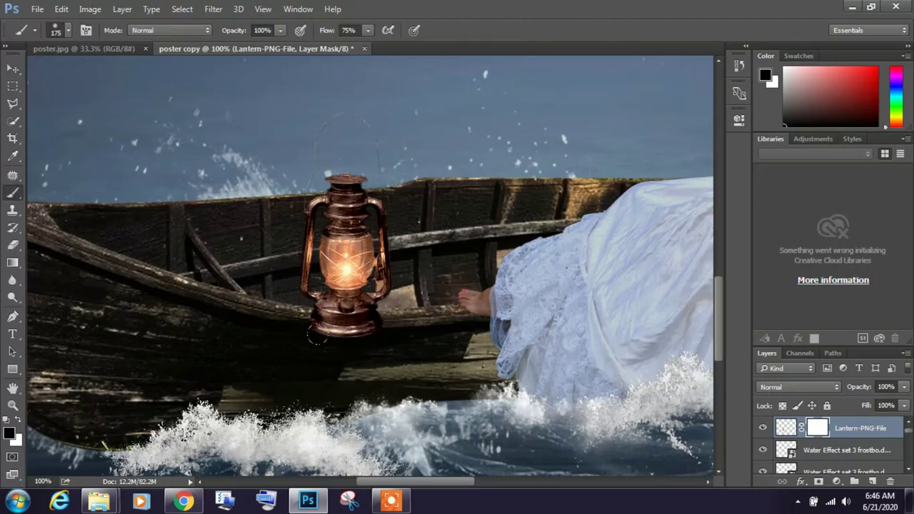
left_click_drag(872, 392, 843, 389)
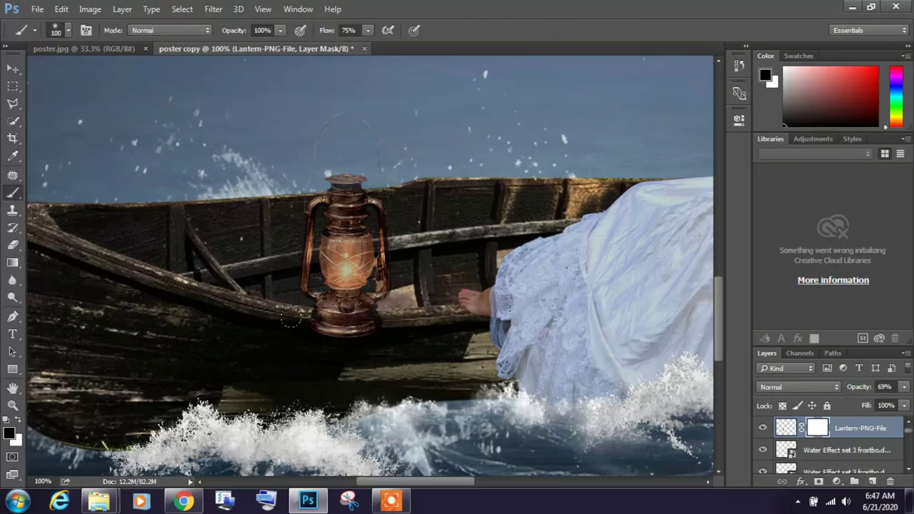
mouse_move(290, 322)
left_mouse_down()
mouse_move(306, 330)
mouse_move(346, 324)
left_mouse_up()
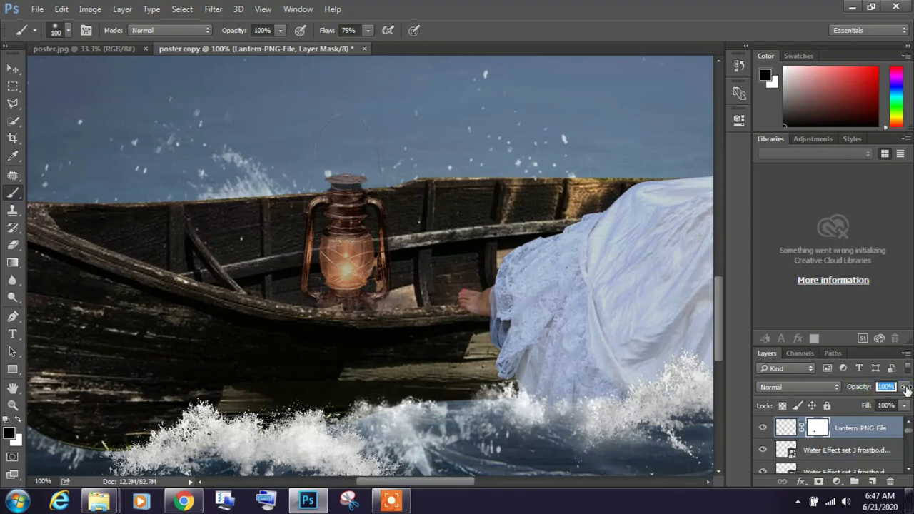
left_click_drag(860, 386, 910, 386)
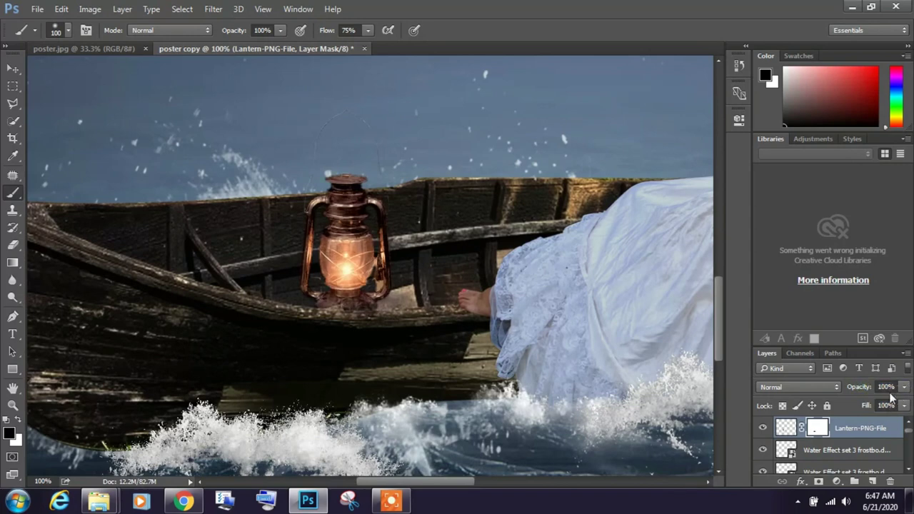
left_click(851, 6)
mouse_move(674, 190)
left_mouse_down()
mouse_move(584, 312)
mouse_move(427, 300)
left_mouse_up()
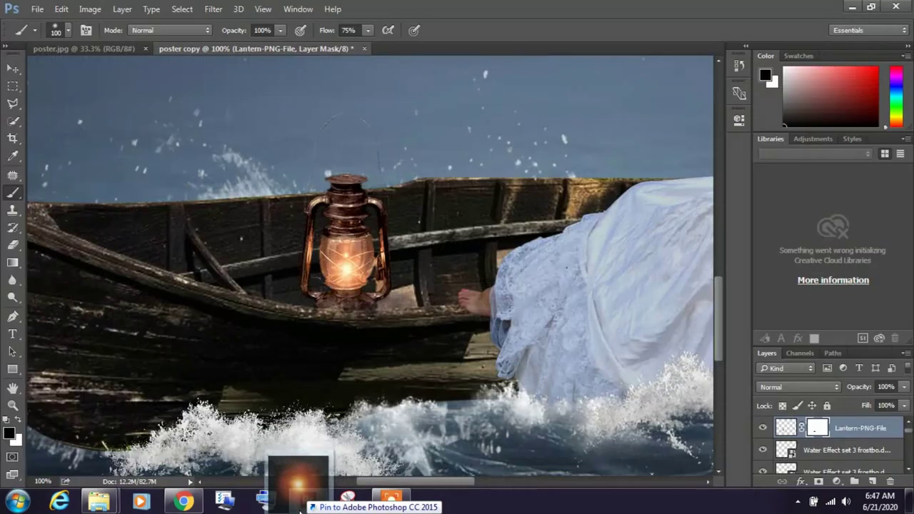
Step: Place the glow image at about 39% over the lantern and blend it with Screen mode
left_click_drag(352, 259, 352, 259)
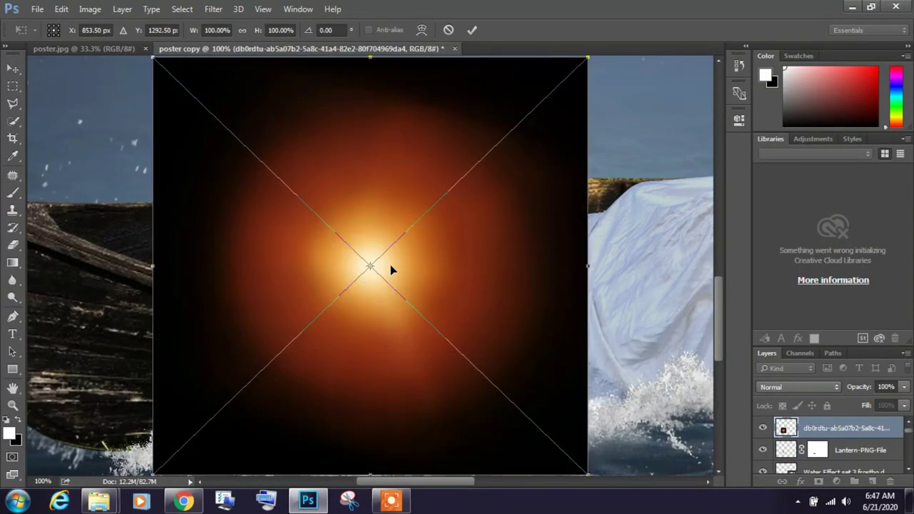
left_click_drag(585, 56, 456, 185)
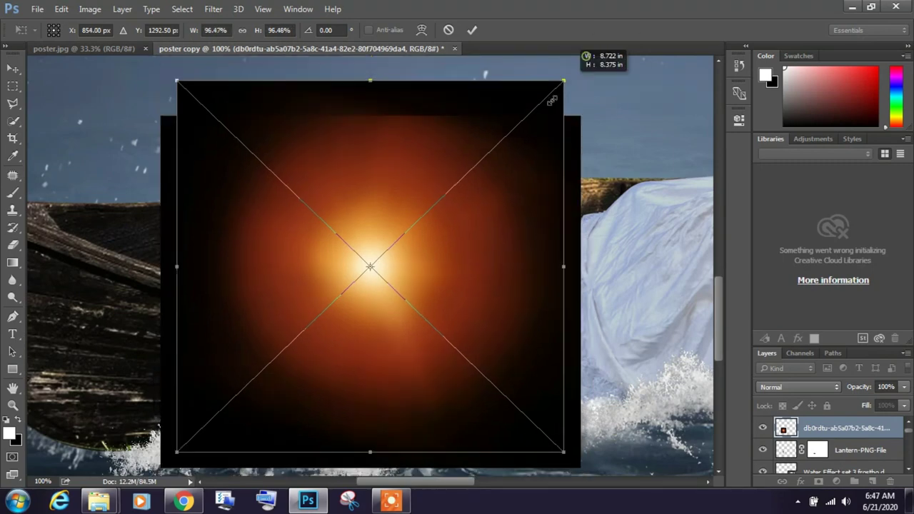
left_click_drag(428, 281, 408, 278)
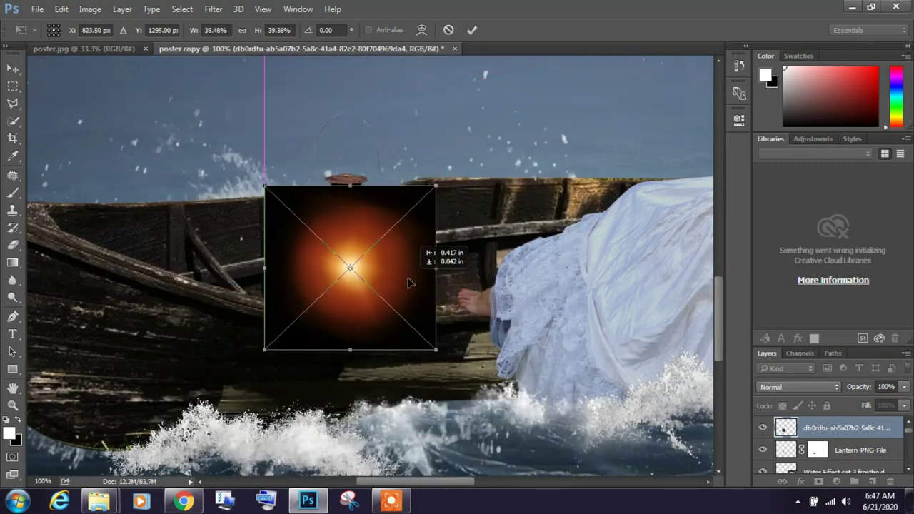
key("Return")
left_click(771, 387)
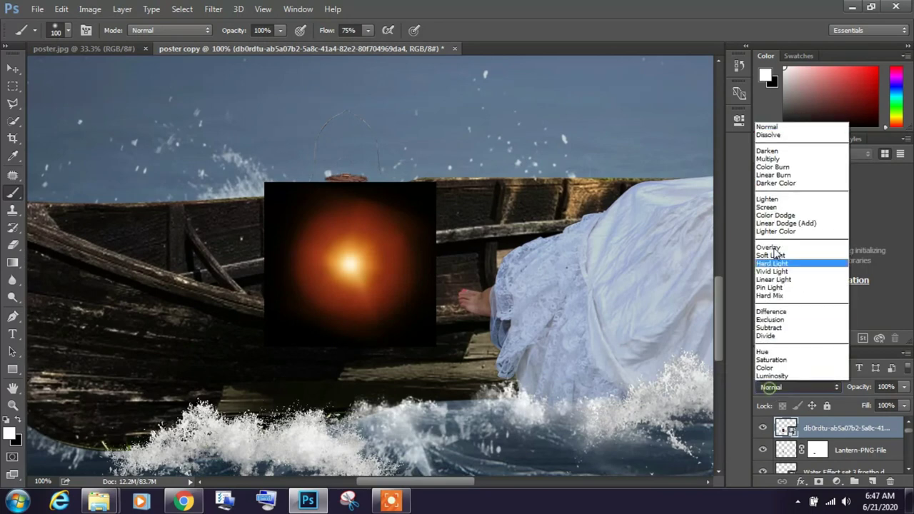
left_click(780, 228)
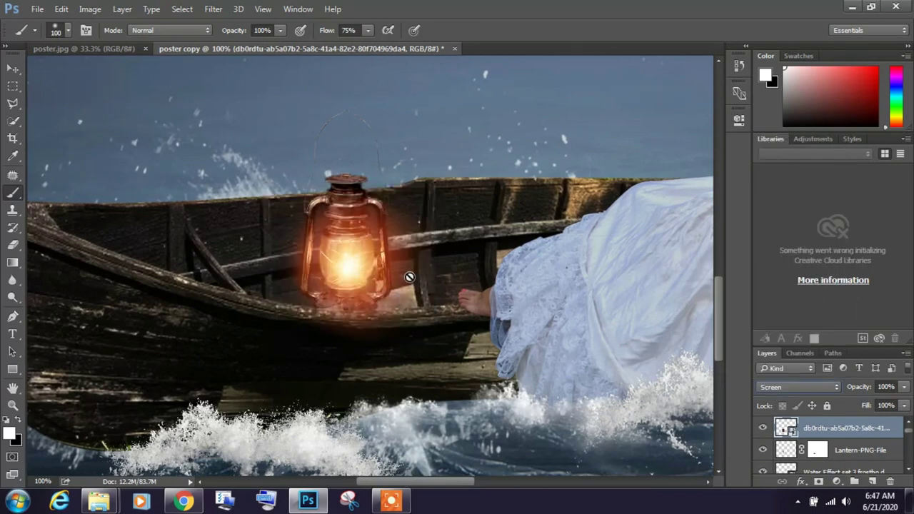
Step: Zoom in on the lantern, compare with its layer hidden, and target its mask with black
left_click(371, 230)
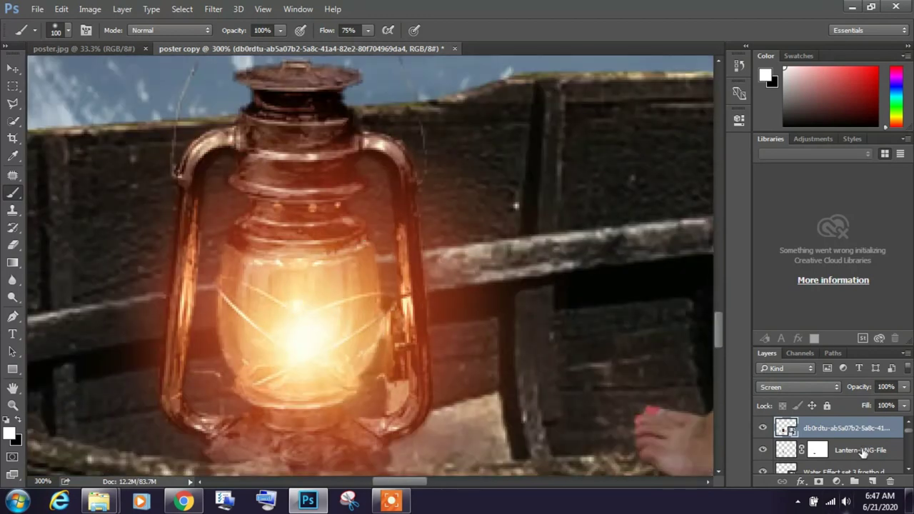
left_click(863, 450)
scroll(865, 451, "down", 1)
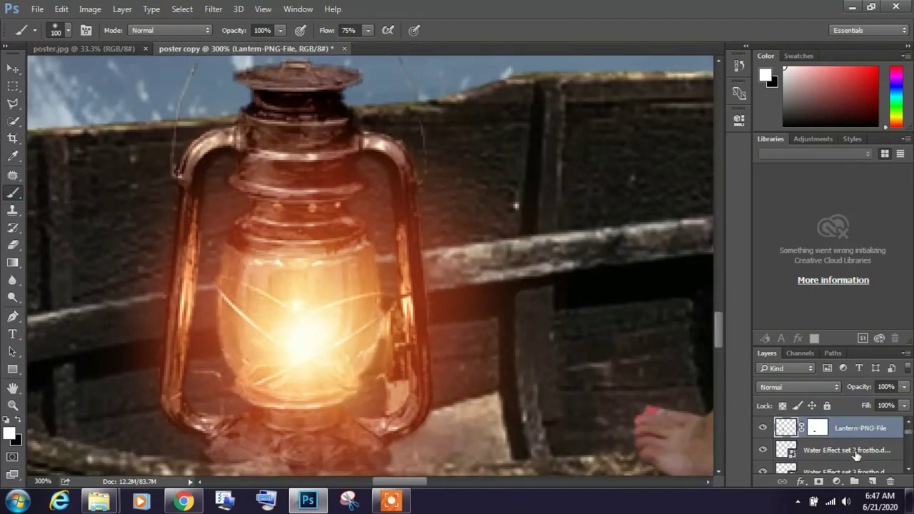
left_click(762, 428)
key("x")
left_click(817, 428)
left_click(476, 317, "alt")
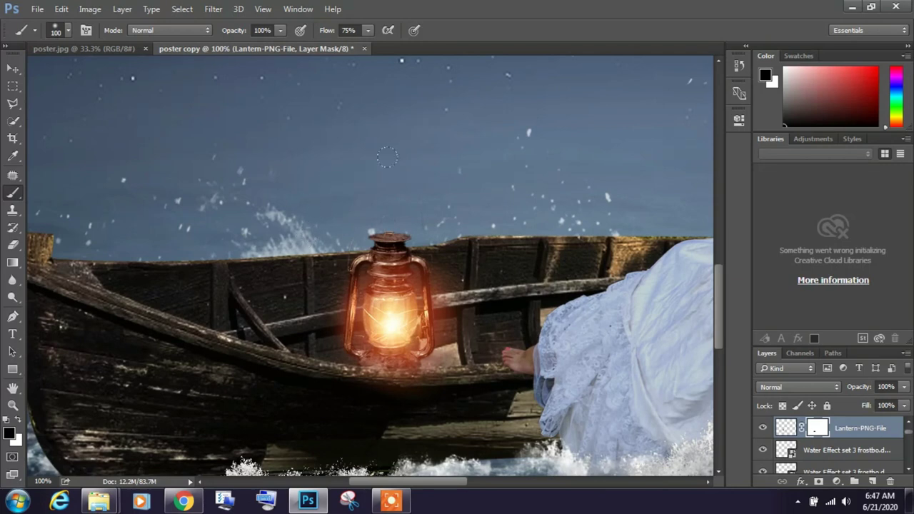
Step: Zoom out to the whole poster and add an empty Layer 3 above the glow layer
left_click(624, 312, "alt")
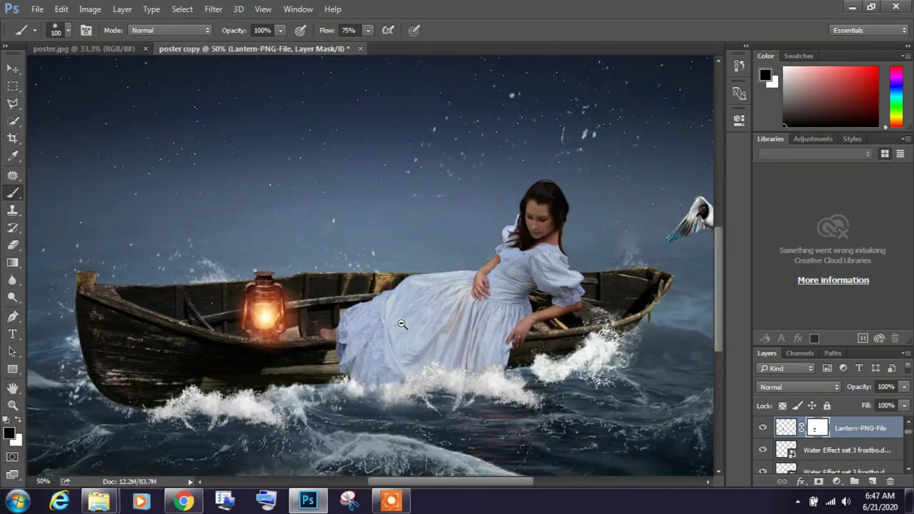
left_click(402, 324, "alt")
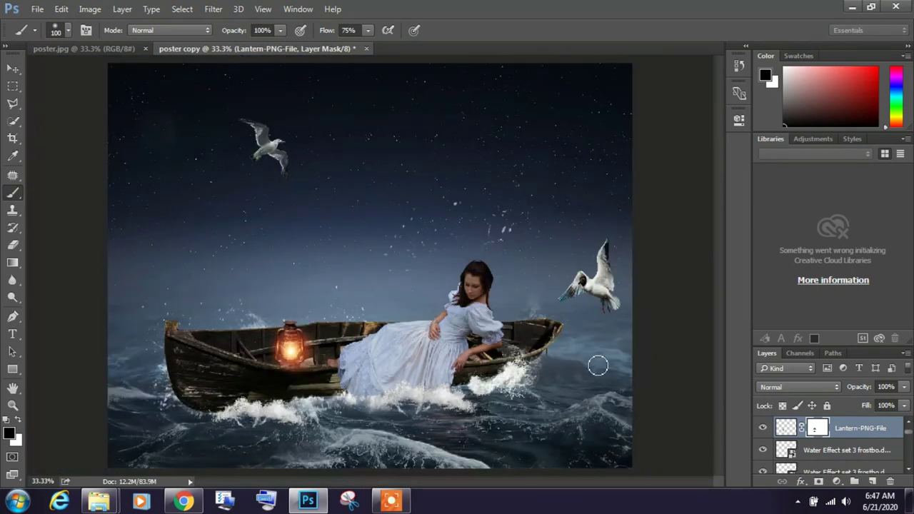
scroll(845, 450, "up", 1)
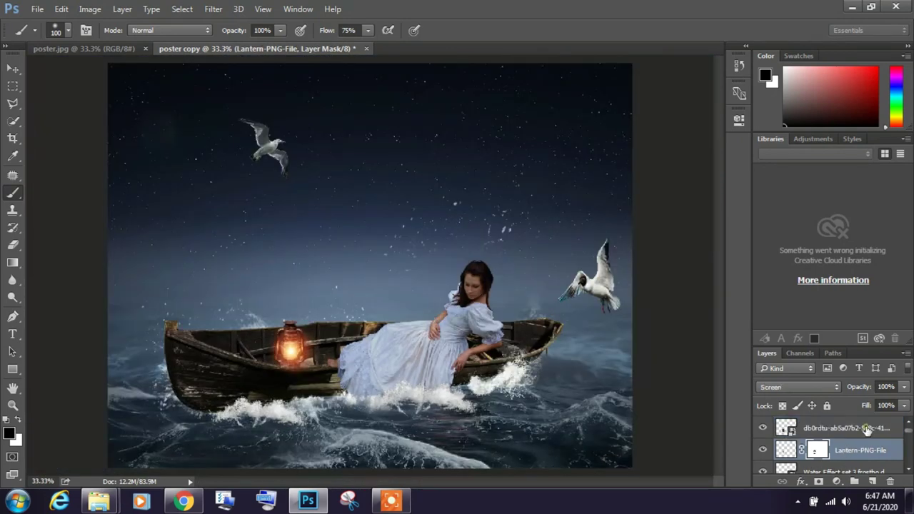
left_click(866, 428)
left_click(872, 481)
Step: Fill Layer 3 with a merged copy of the scene using Apply Image
key("x")
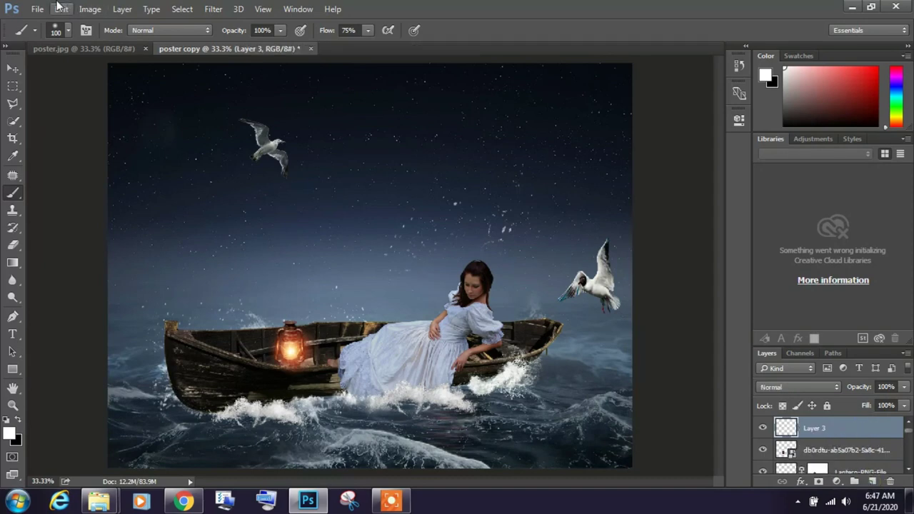
left_click(91, 9)
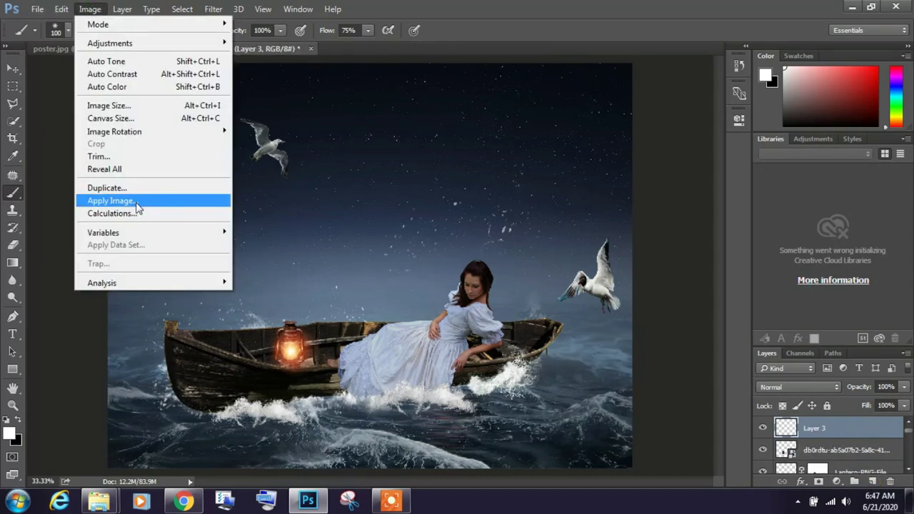
left_click(113, 201)
left_click(577, 135)
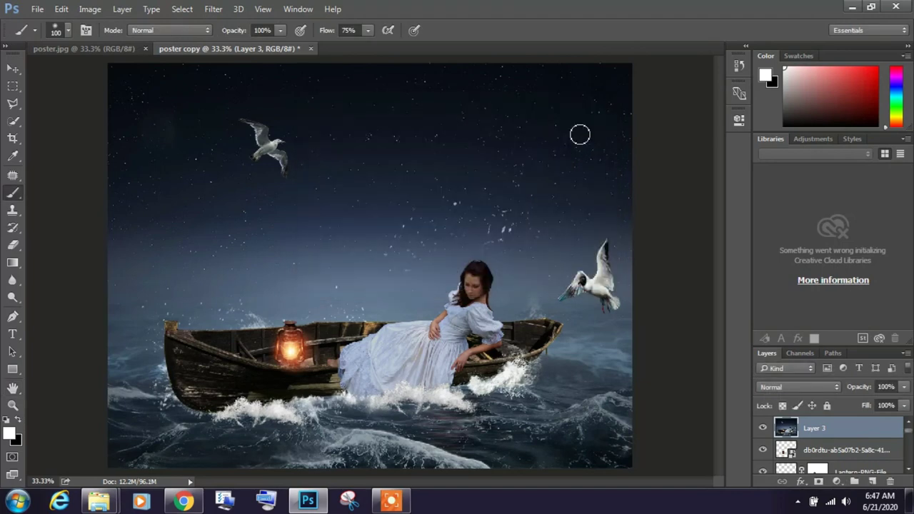
Step: In the Camera Raw Filter, cool the temperature and raise Exposure to +0.40 with basic tone tweaks
left_click(213, 9)
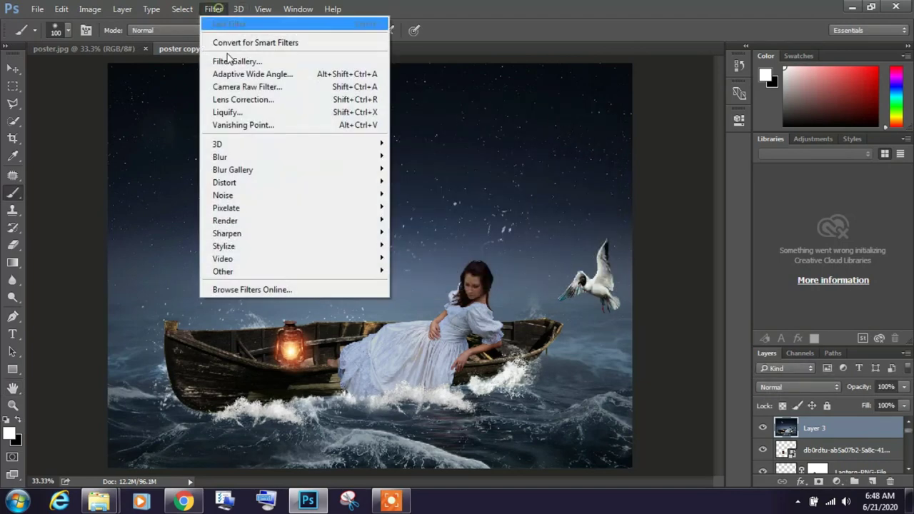
left_click(247, 87)
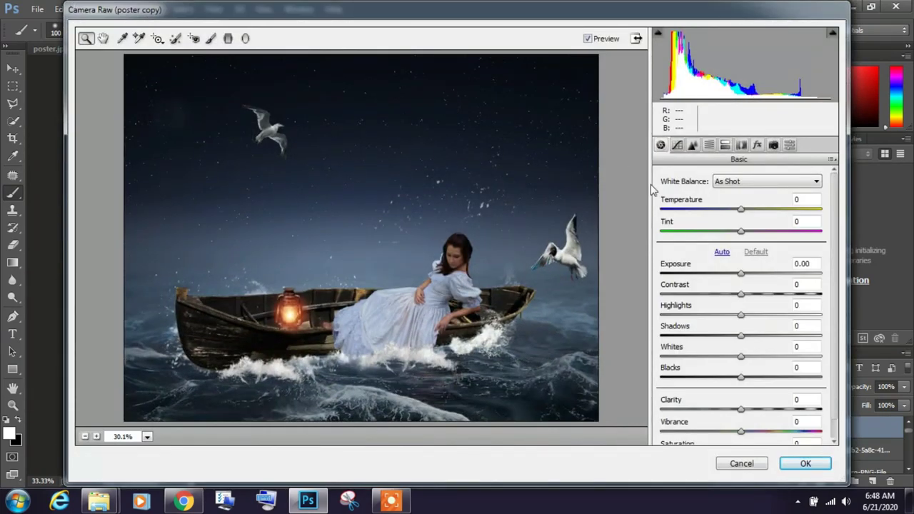
mouse_move(741, 208)
left_mouse_down()
mouse_move(727, 209)
mouse_move(751, 237)
left_mouse_up()
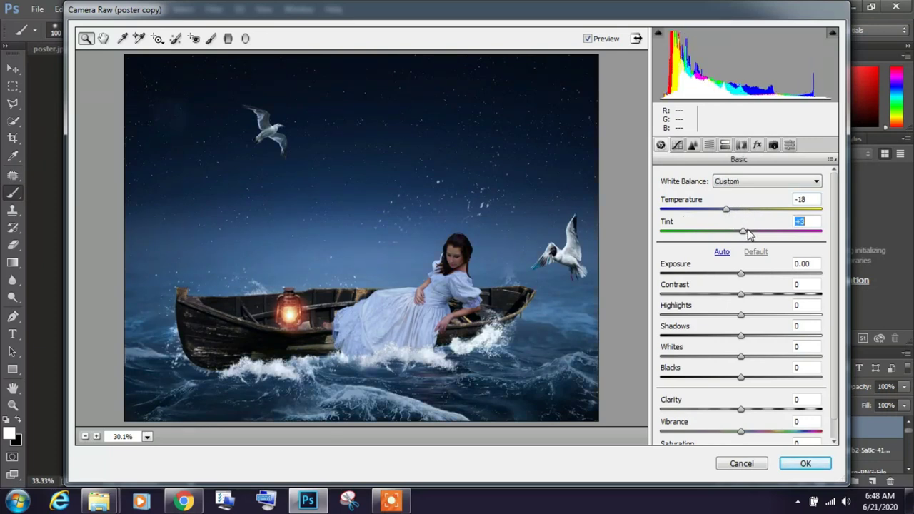
mouse_move(741, 274)
left_mouse_down()
mouse_move(750, 278)
mouse_move(745, 318)
mouse_move(712, 335)
mouse_move(740, 360)
mouse_move(761, 359)
mouse_move(747, 357)
mouse_move(728, 377)
left_mouse_up()
left_click_drag(740, 412, 760, 439)
scroll(764, 433, "down", 1)
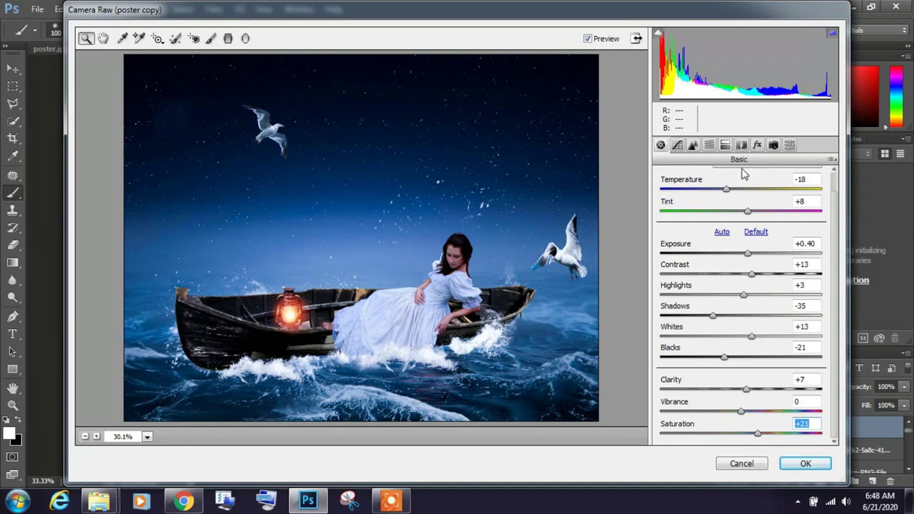
Step: Add a +6 post-crop vignette to the Camera Raw grade
left_click(758, 145)
left_click_drag(745, 317, 736, 325)
left_click(709, 145)
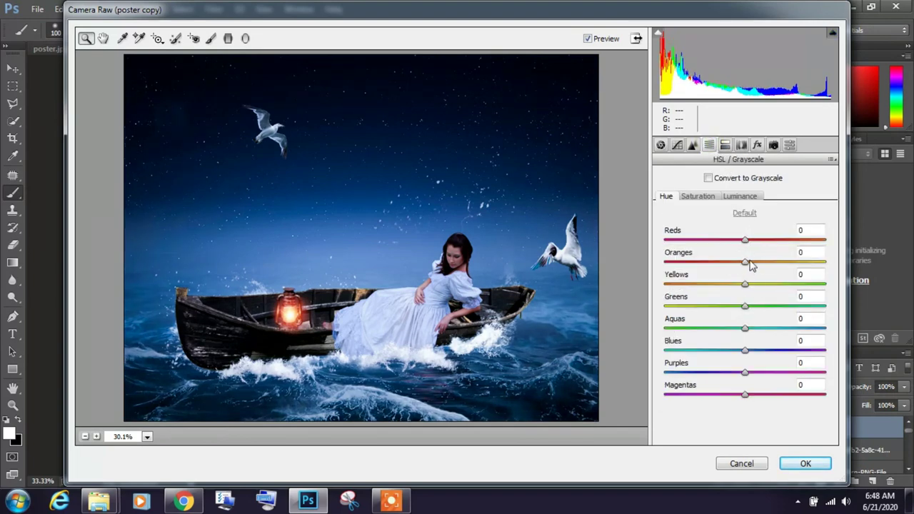
Step: Shift the orange hue, brighten orange luminance, and boost aqua saturation in HSL
left_click_drag(746, 262, 767, 263)
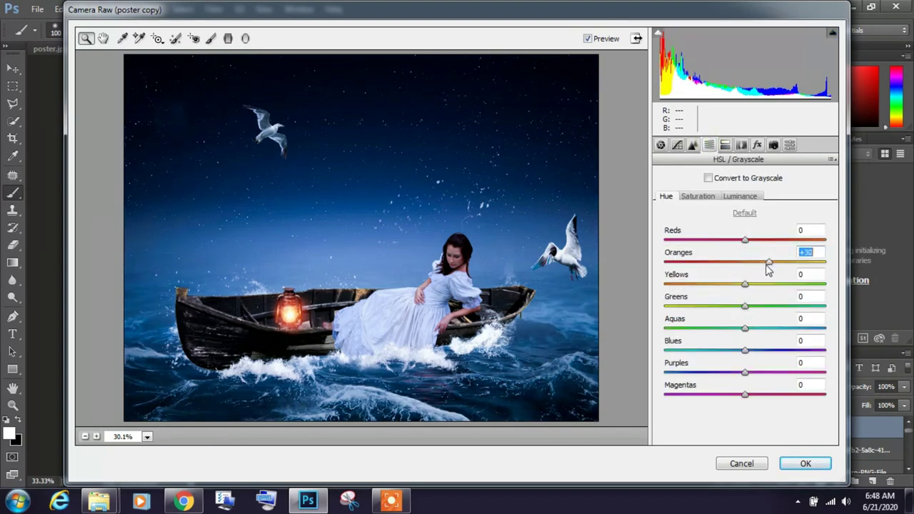
left_click(740, 196)
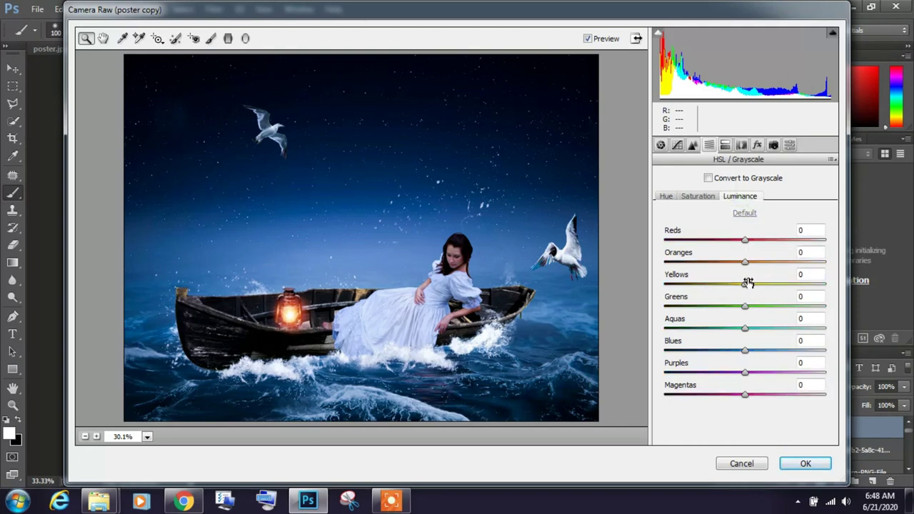
mouse_move(746, 262)
left_mouse_down()
mouse_move(825, 277)
mouse_move(813, 278)
left_mouse_up()
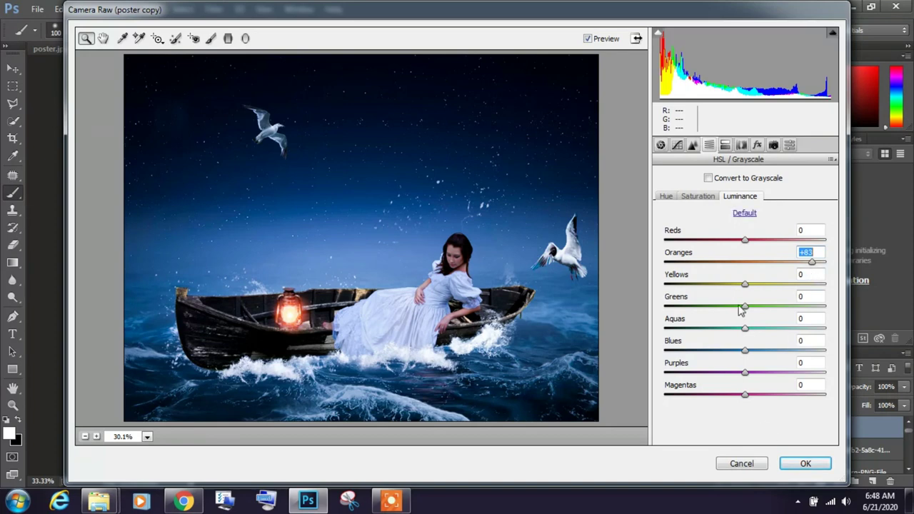
left_click(710, 196)
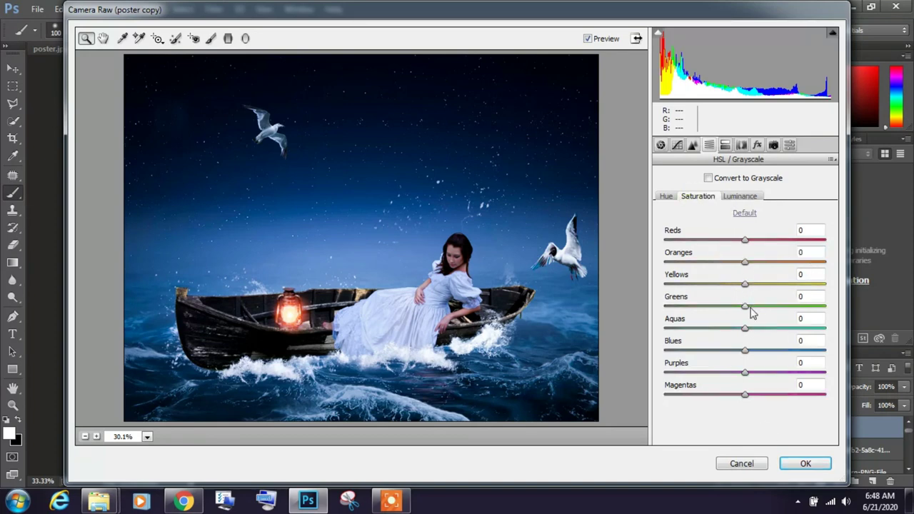
mouse_move(750, 332)
left_mouse_down()
mouse_move(771, 333)
mouse_move(754, 328)
left_mouse_up()
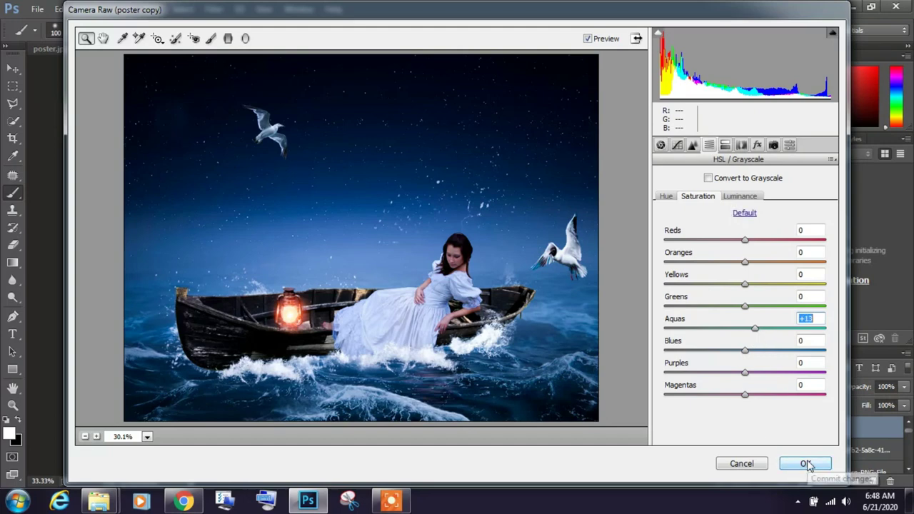
Step: Lift the tone curve to Highlights +8, Darks +4, Shadows +13, and apply the filter
left_click(677, 145)
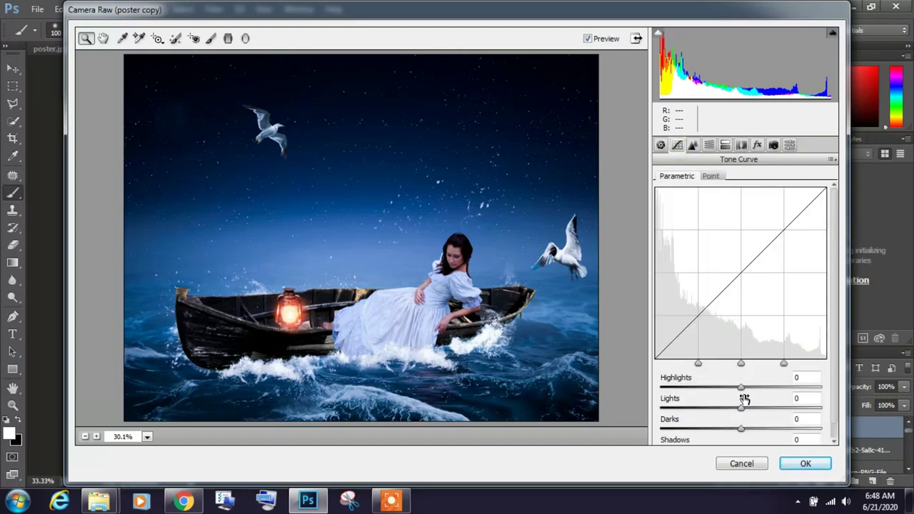
mouse_move(742, 391)
left_mouse_down()
mouse_move(798, 391)
mouse_move(751, 396)
left_mouse_up()
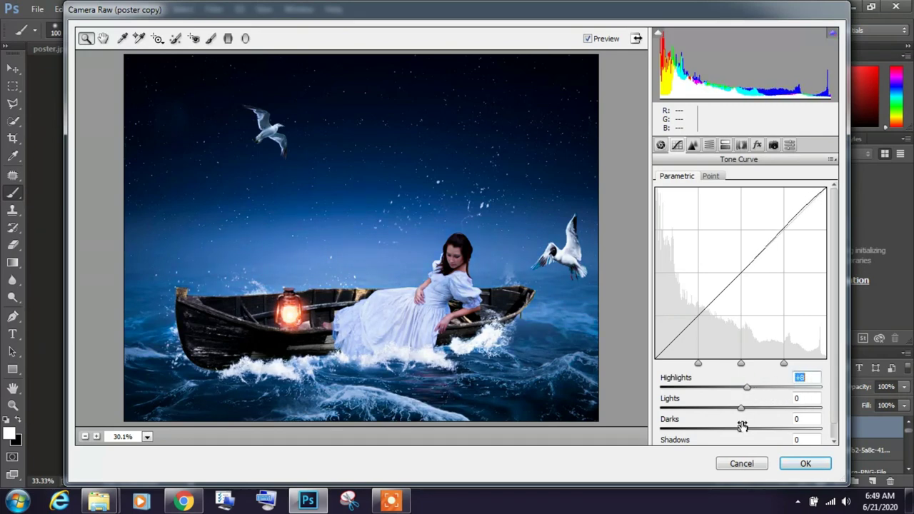
mouse_move(741, 431)
left_mouse_down()
mouse_move(724, 431)
mouse_move(776, 434)
mouse_move(756, 440)
left_mouse_up()
scroll(812, 420, "down", 1)
left_click(800, 463)
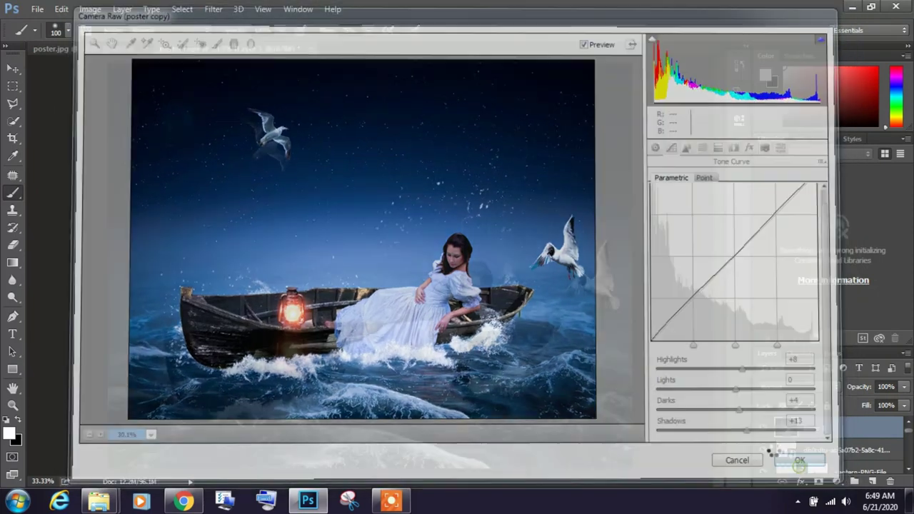